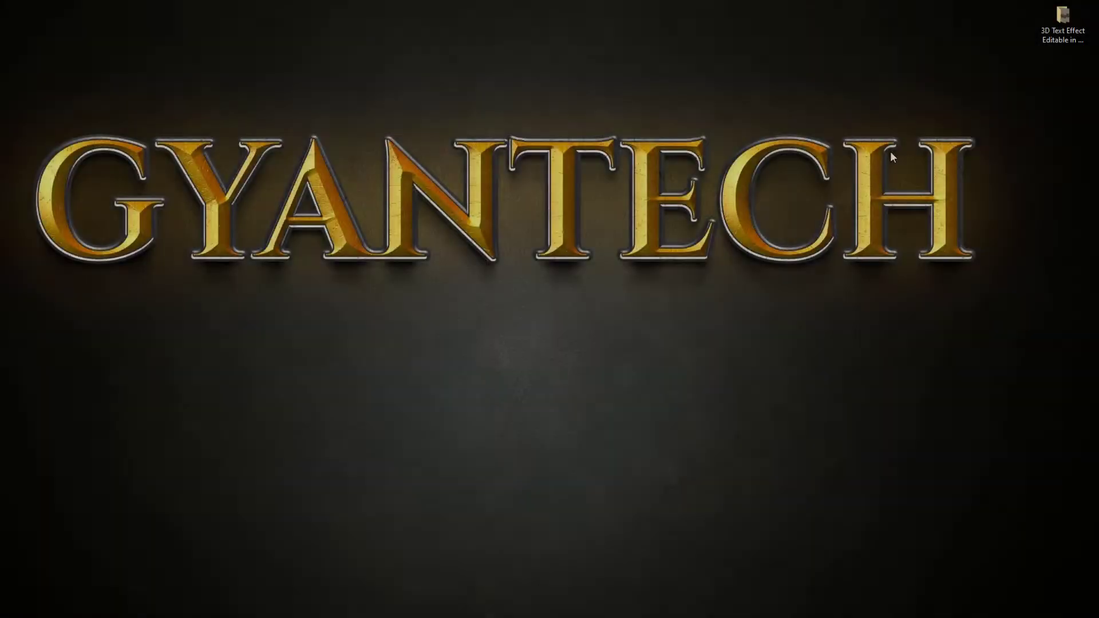
# Refresh the desktop, open the 3D Text Effect Editable folder, and view the 327.jpg preview.
pyautogui.rightClick(855, 91)
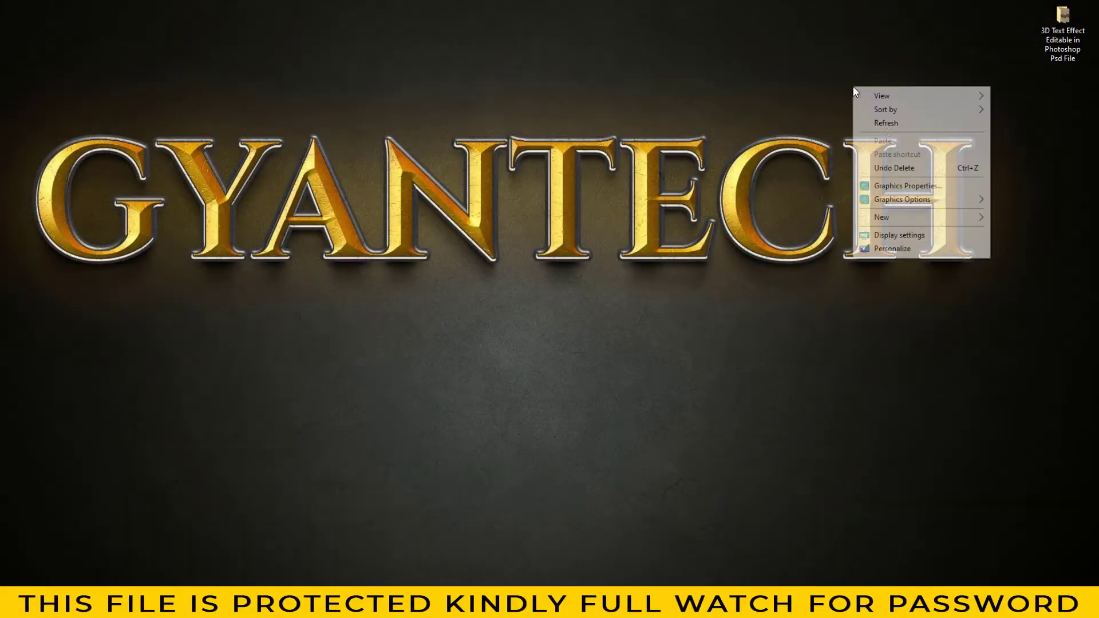
pyautogui.click(885, 123)
pyautogui.doubleClick(1060, 33)
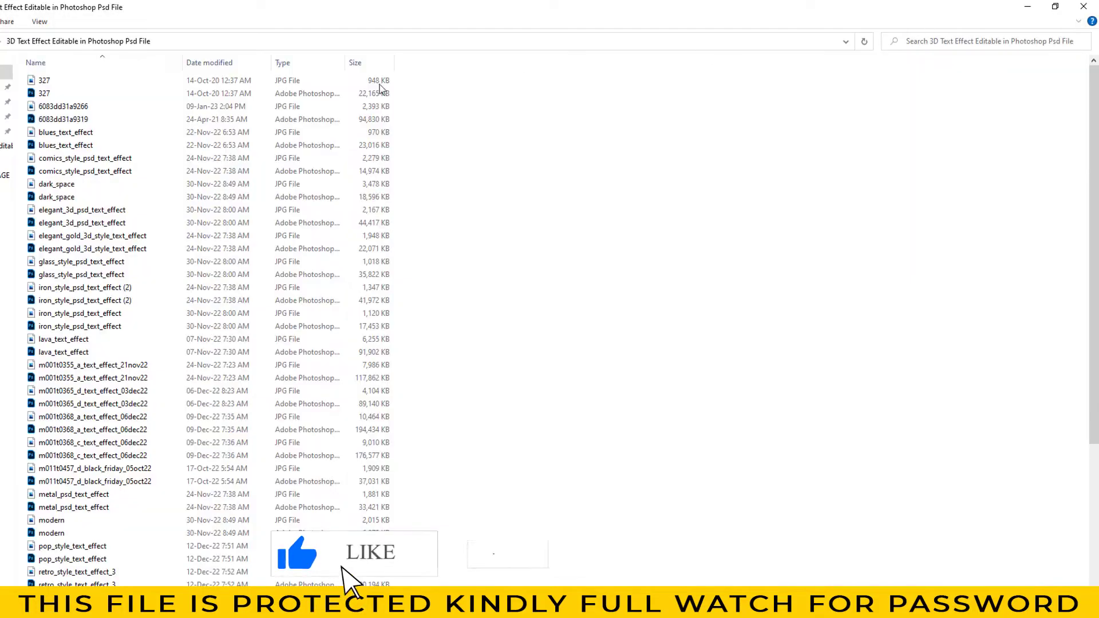
pyautogui.doubleClick(62, 81)
# Zoom in and out on the 50% OFF Sale and Halloween previews.
pyautogui.scroll(5, 736, 380)
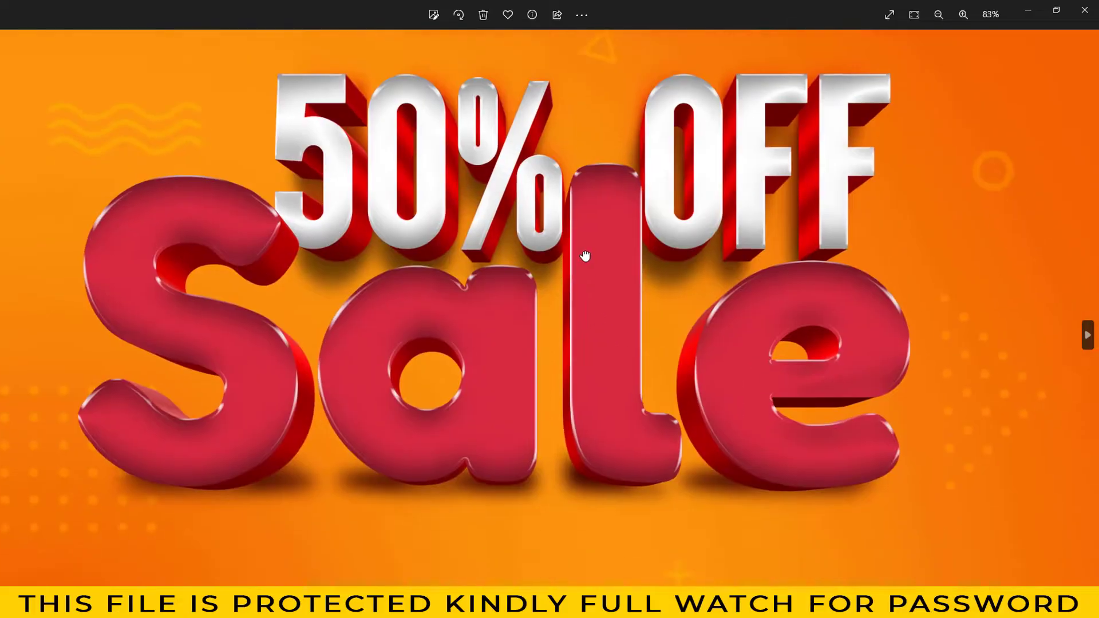
pyautogui.scroll(3, 577, 352)
pyautogui.scroll(-8, 577, 351)
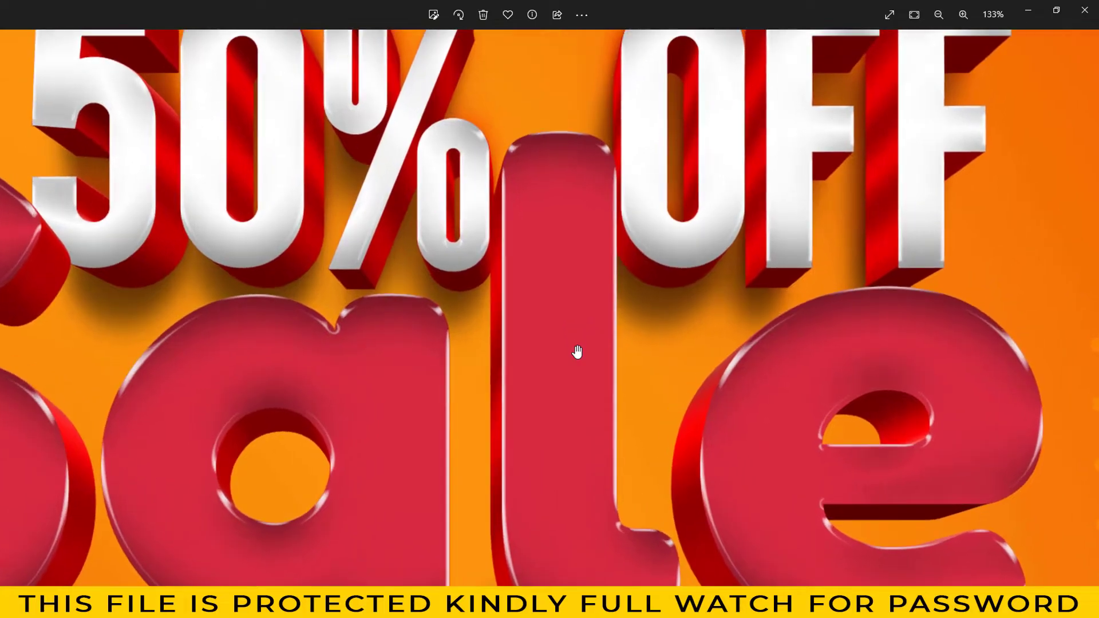
pyautogui.press('Right')
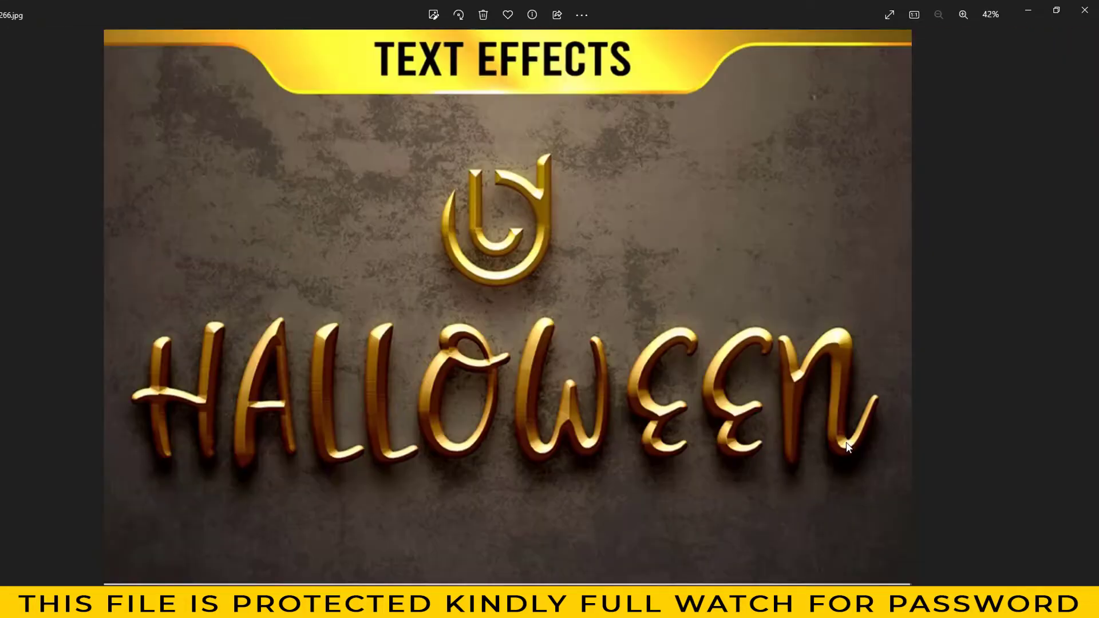
pyautogui.scroll(2, 563, 337)
pyautogui.scroll(-2, 562, 338)
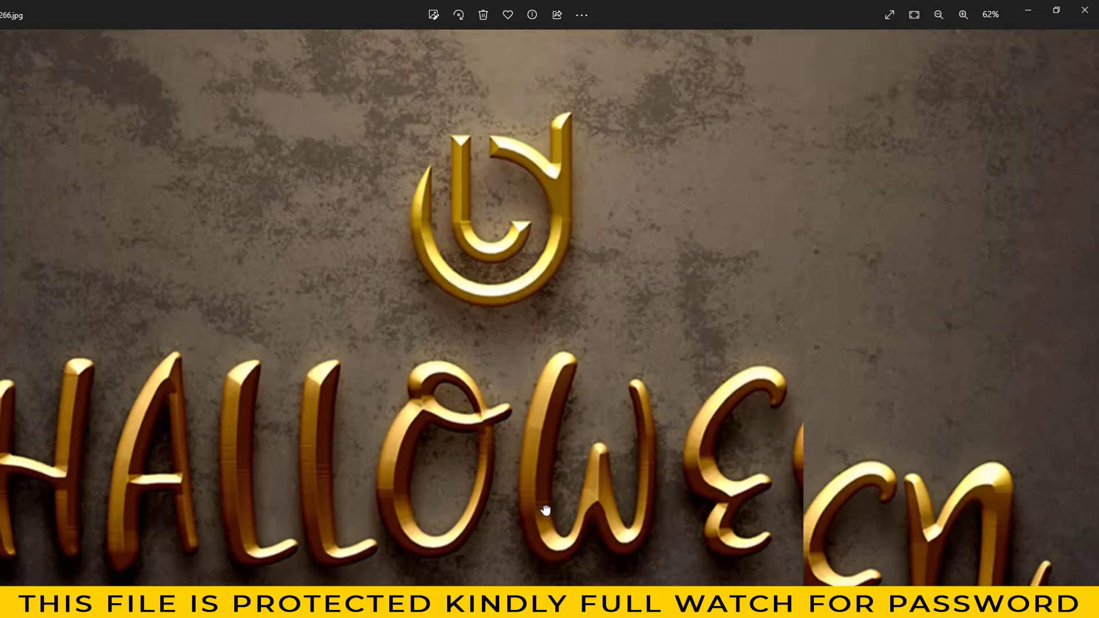
# Inspect the Blues and Burst previews up close.
pyautogui.press('Right')
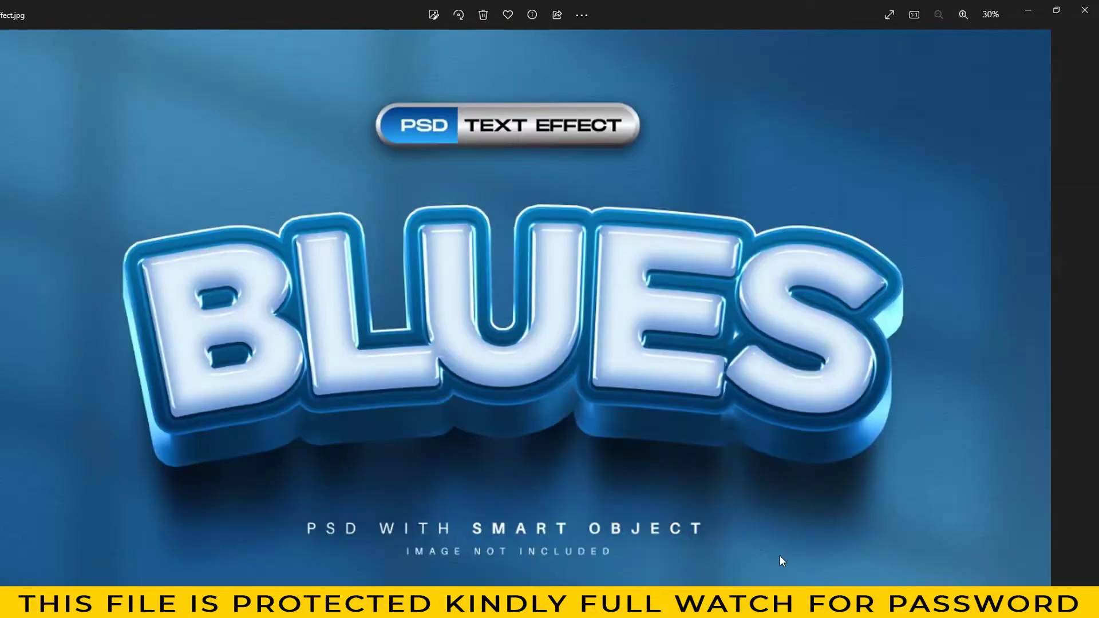
pyautogui.scroll(2, 658, 532)
pyautogui.scroll(-2, 687, 492)
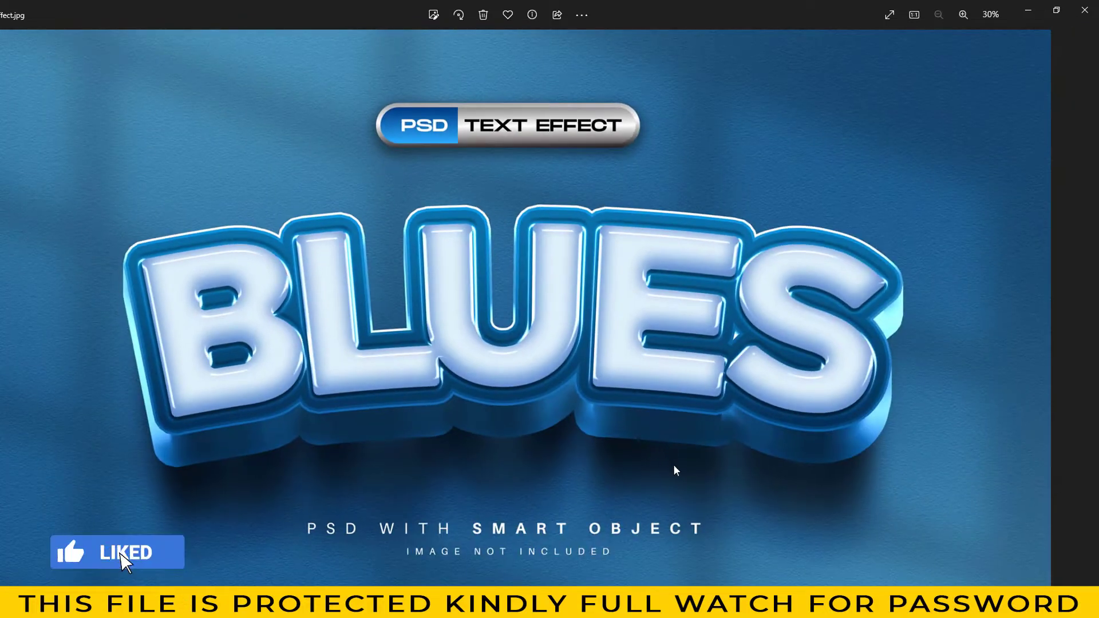
pyautogui.press('Right')
pyautogui.scroll(1, 530, 473)
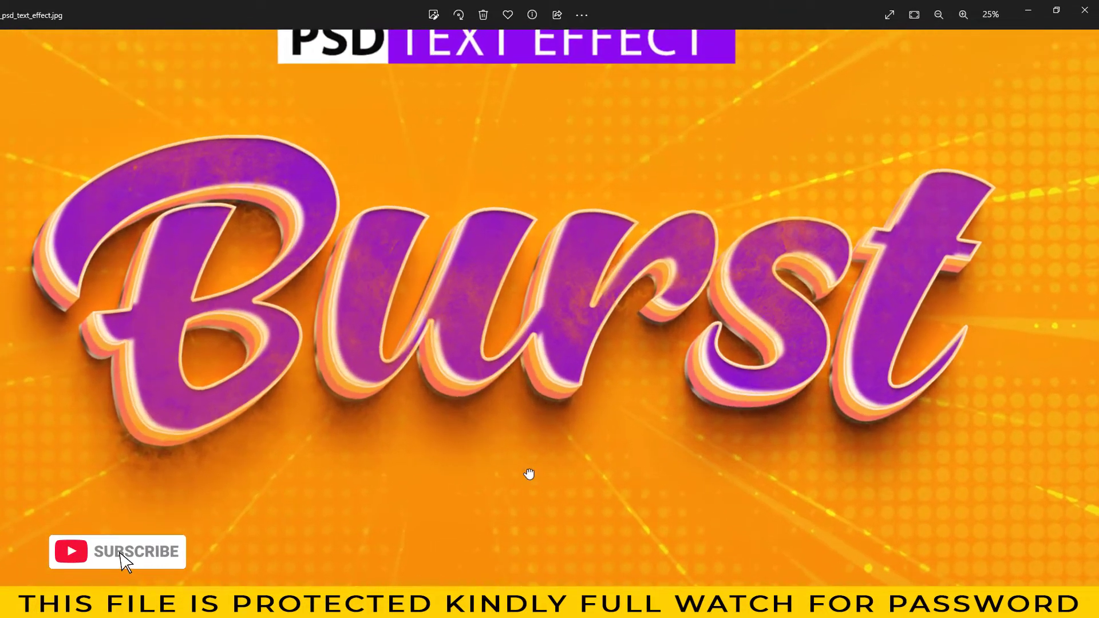
pyautogui.scroll(-2, 676, 395)
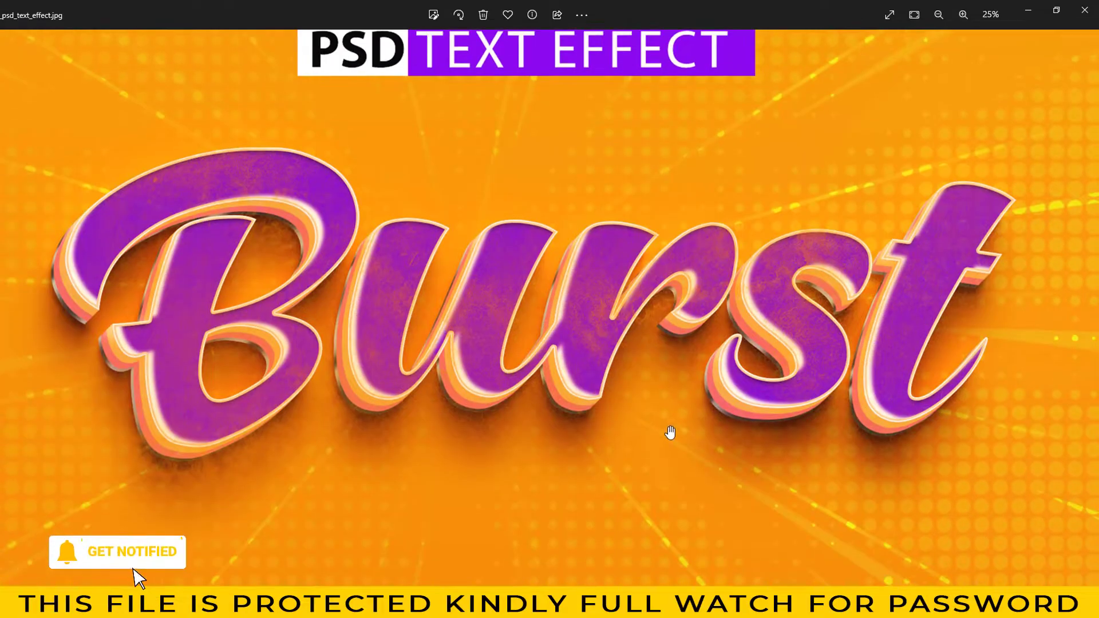
pyautogui.scroll(-2, 671, 434)
# Zoom into the Dark Space preview and pan to its DARK lettering.
pyautogui.press('Right')
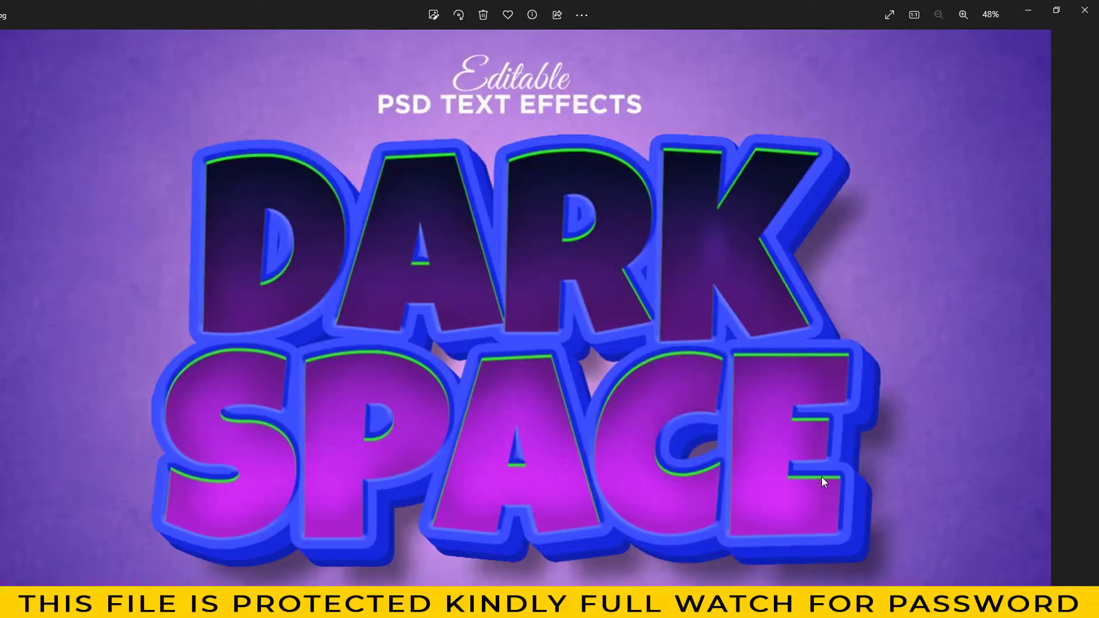
pyautogui.scroll(3, 608, 456)
pyautogui.moveTo(552, 401)
pyautogui.mouseDown()
pyautogui.moveTo(576, 507)
pyautogui.moveTo(650, 252)
pyautogui.mouseUp()
pyautogui.scroll(1, 576, 508)
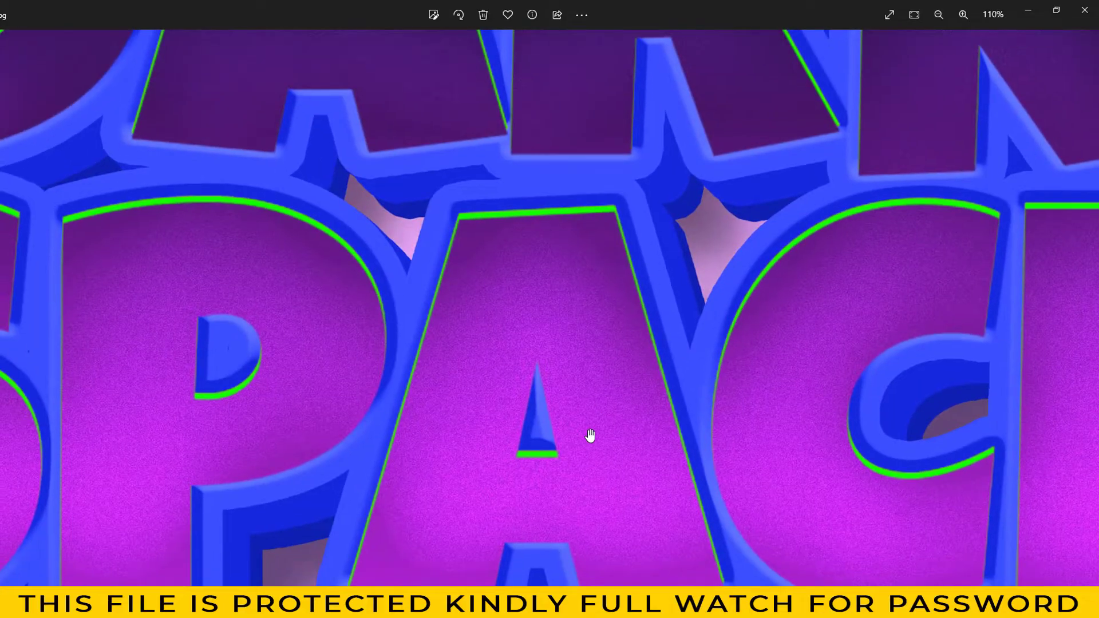
pyautogui.scroll(-3, 590, 436)
# Zoom in and out on the Frame preview and move on to the gold Type effect.
pyautogui.press('Right')
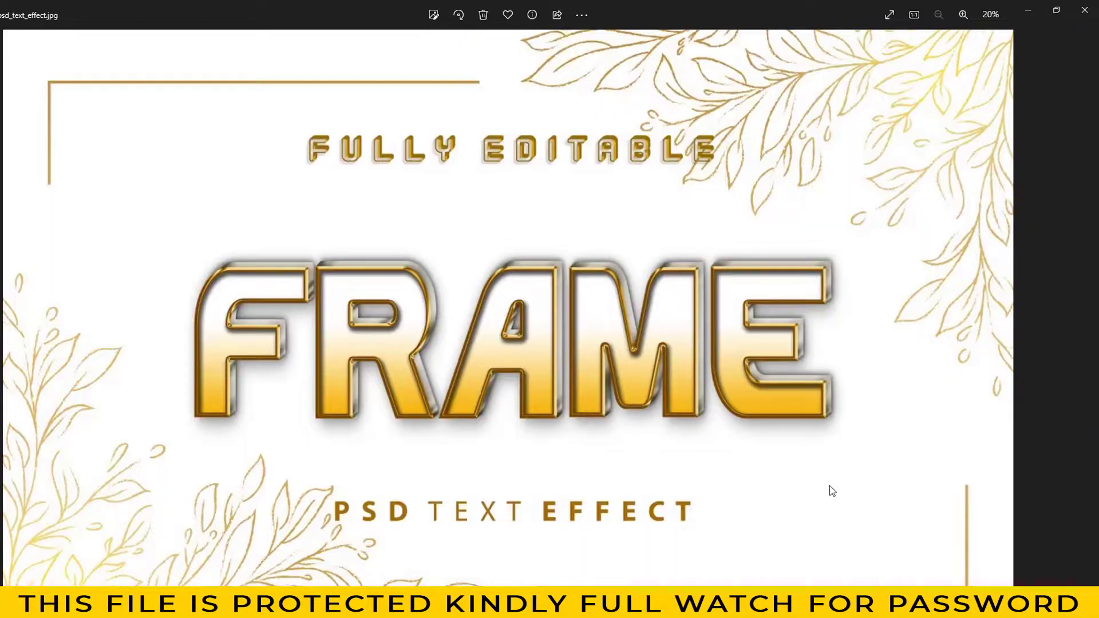
pyautogui.scroll(1, 673, 478)
pyautogui.scroll(1, 672, 478)
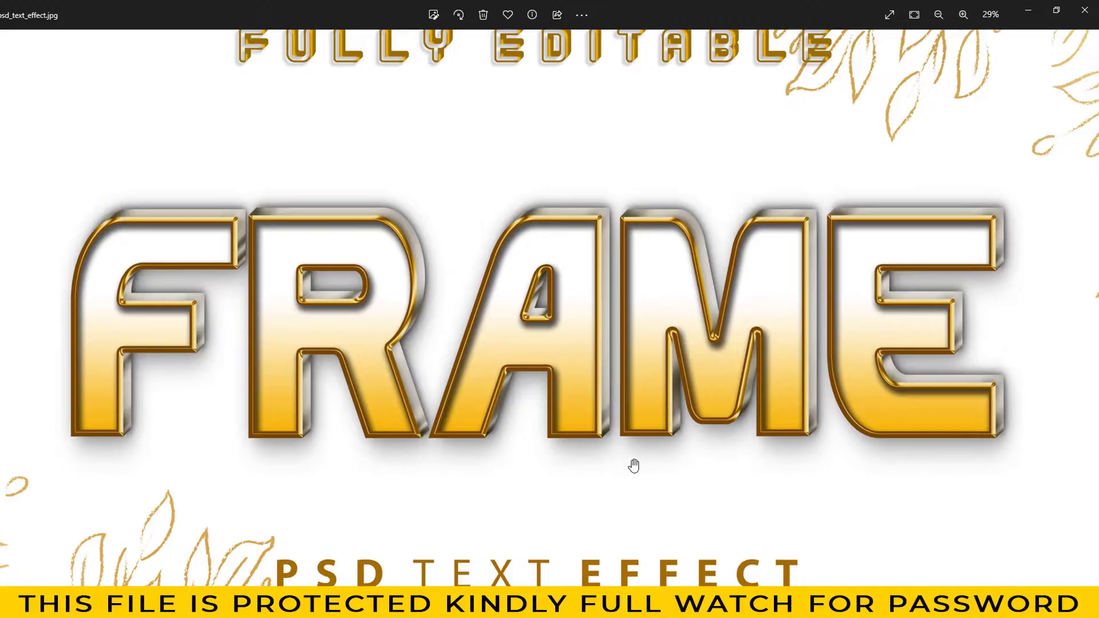
pyautogui.scroll(2, 633, 465)
pyautogui.scroll(-3, 633, 498)
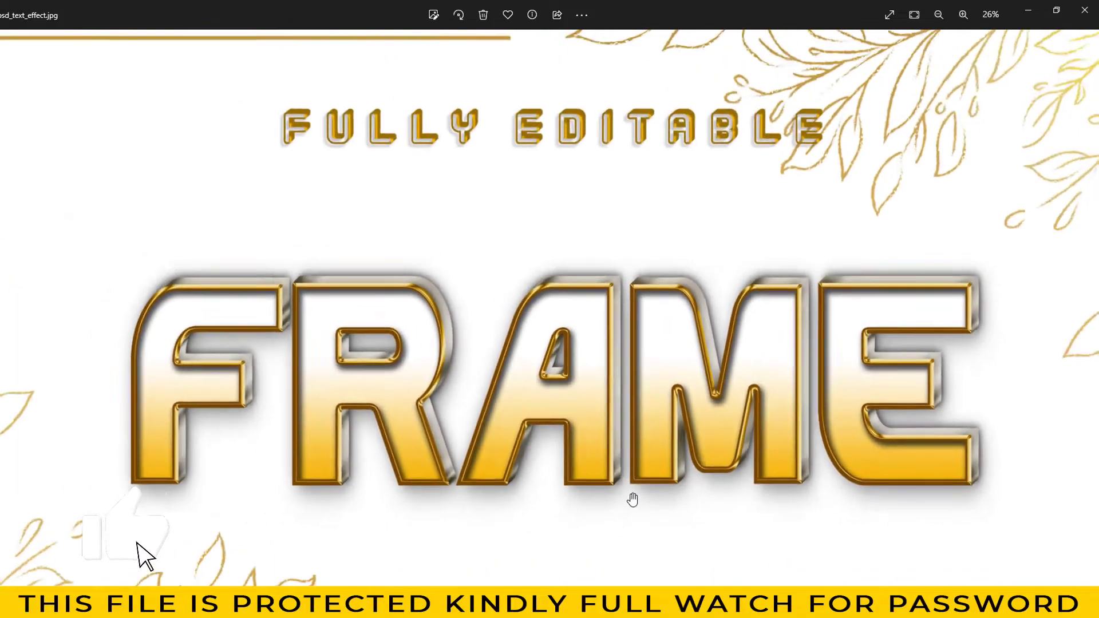
pyautogui.scroll(-2, 632, 500)
pyautogui.press('Right')
# Zoom in and out on the gold Type and LIGHTS previews.
pyautogui.scroll(3, 651, 486)
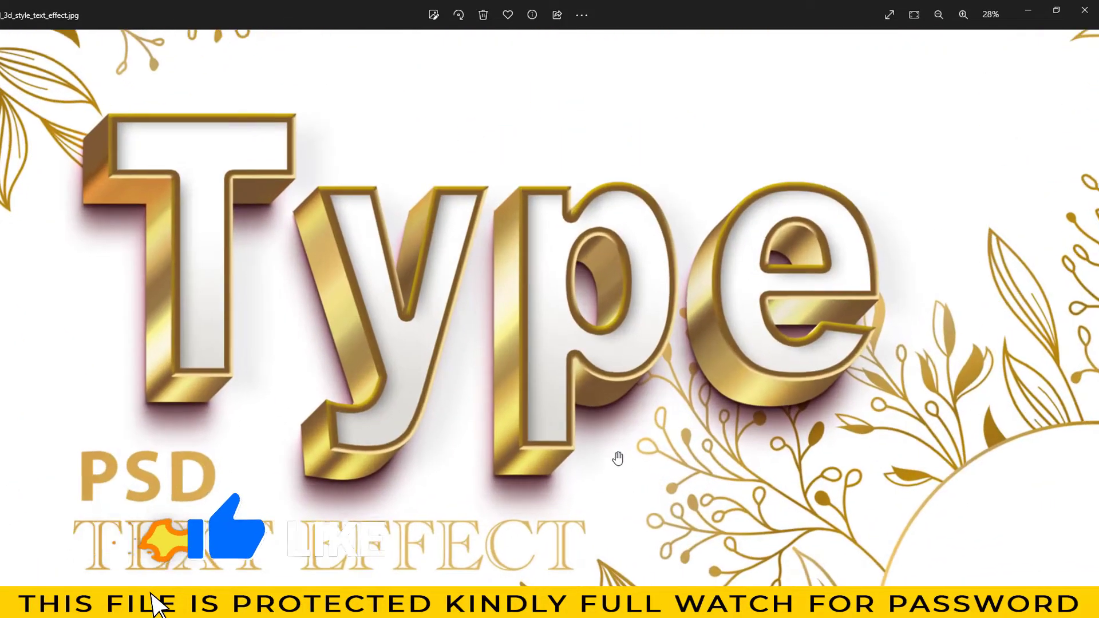
pyautogui.scroll(-2, 629, 504)
pyautogui.scroll(-2, 629, 504)
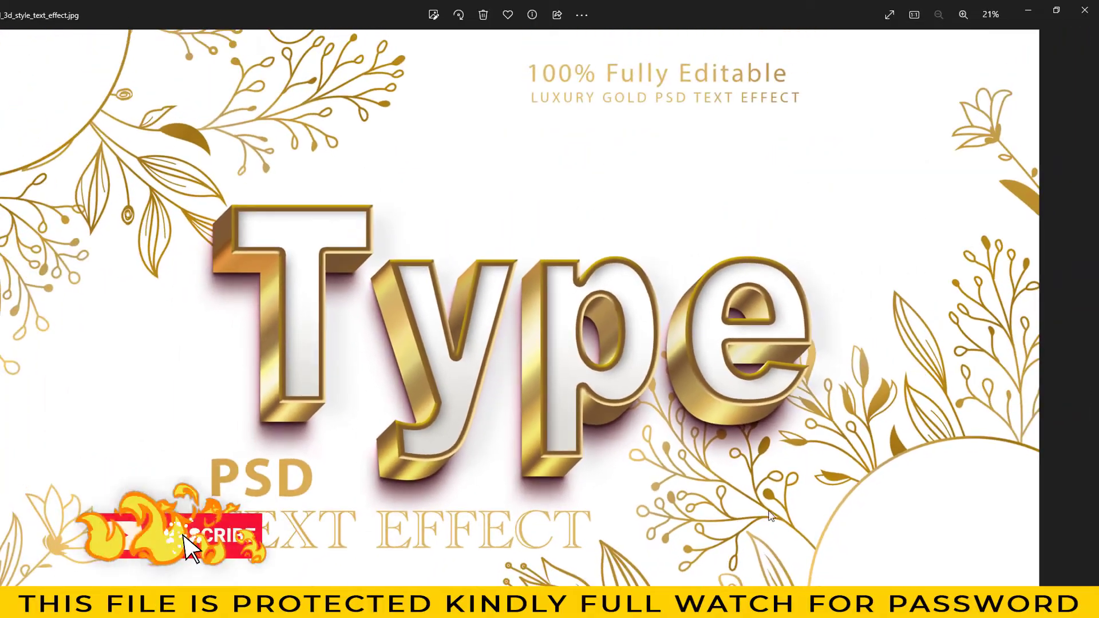
pyautogui.press('Right')
pyautogui.scroll(2, 620, 479)
pyautogui.scroll(1, 620, 479)
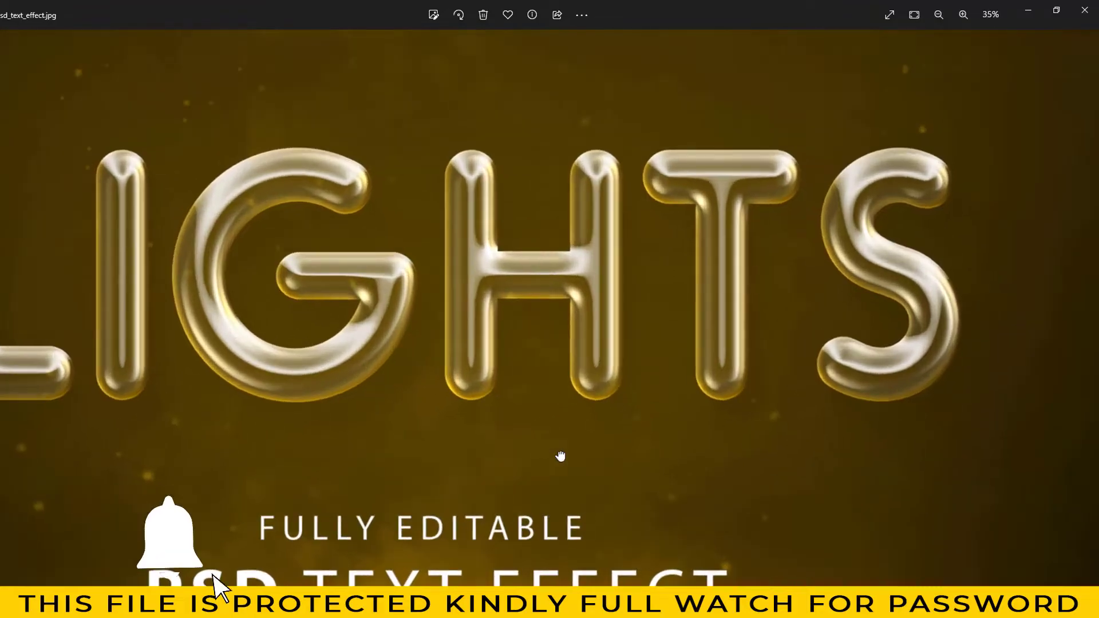
pyautogui.scroll(1, 559, 457)
pyautogui.scroll(1, 653, 473)
pyautogui.scroll(1, 466, 454)
pyautogui.scroll(-2, 573, 406)
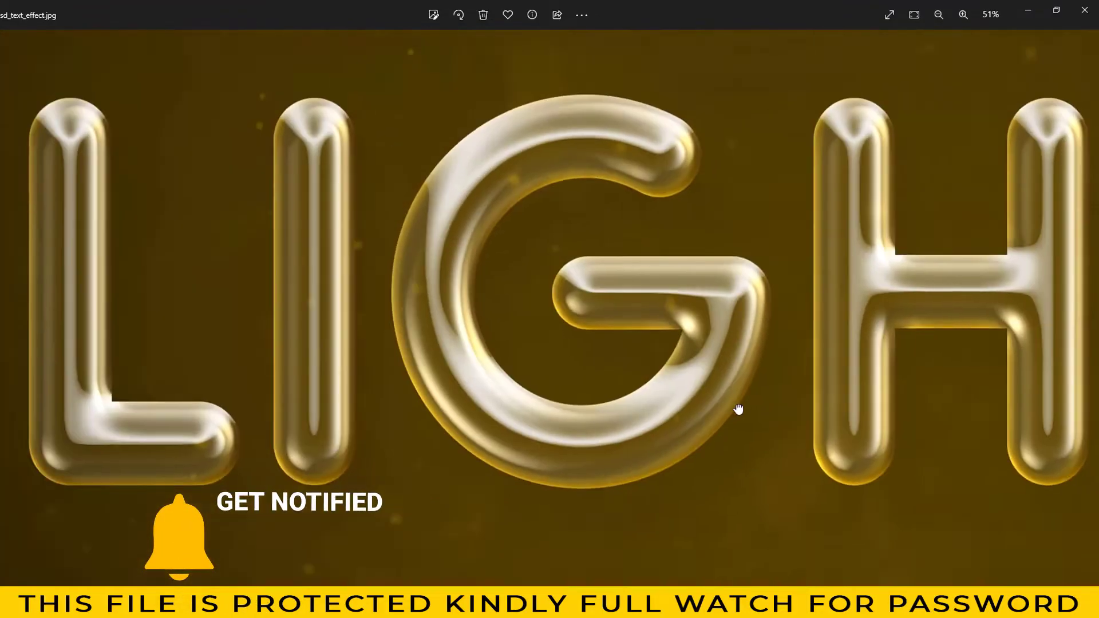
pyautogui.scroll(-1, 712, 410)
pyautogui.scroll(-1, 723, 424)
pyautogui.scroll(-2, 676, 461)
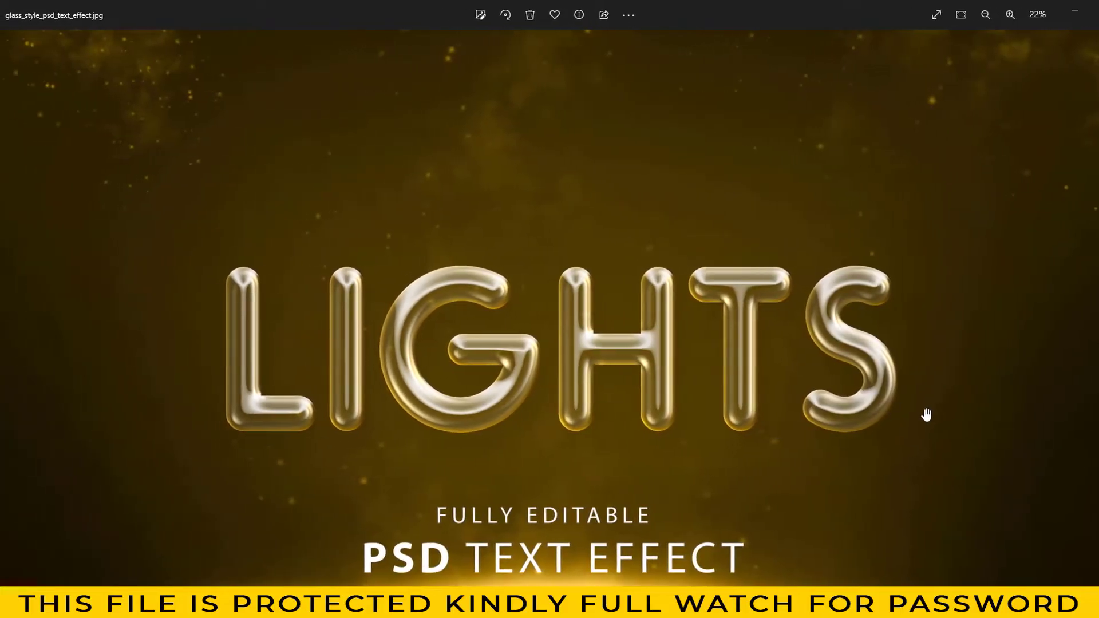
# Inspect the orange Prime chrome preview up close.
pyautogui.press('Right')
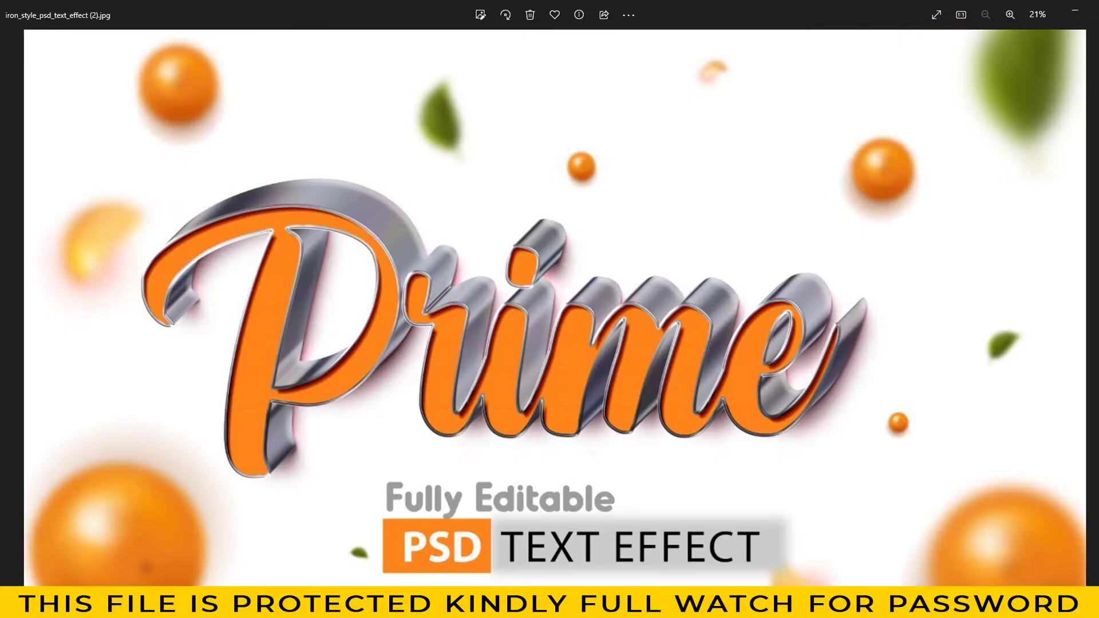
pyautogui.scroll(1, 629, 454)
pyautogui.scroll(2, 628, 454)
pyautogui.scroll(1, 630, 455)
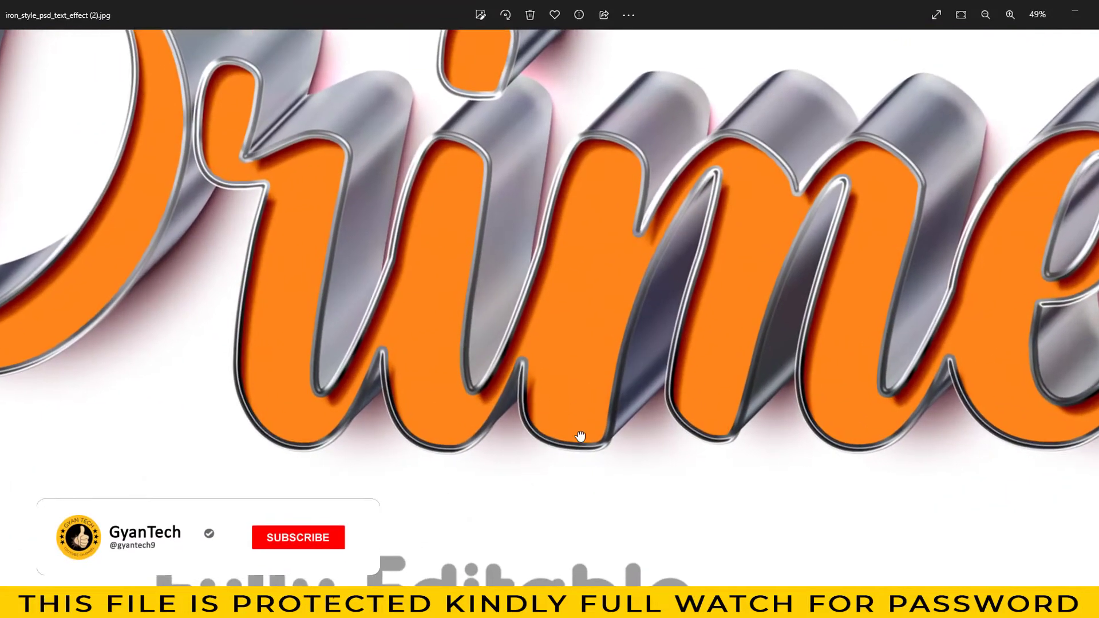
pyautogui.scroll(1, 747, 514)
pyautogui.scroll(-1, 660, 393)
pyautogui.scroll(-1, 675, 401)
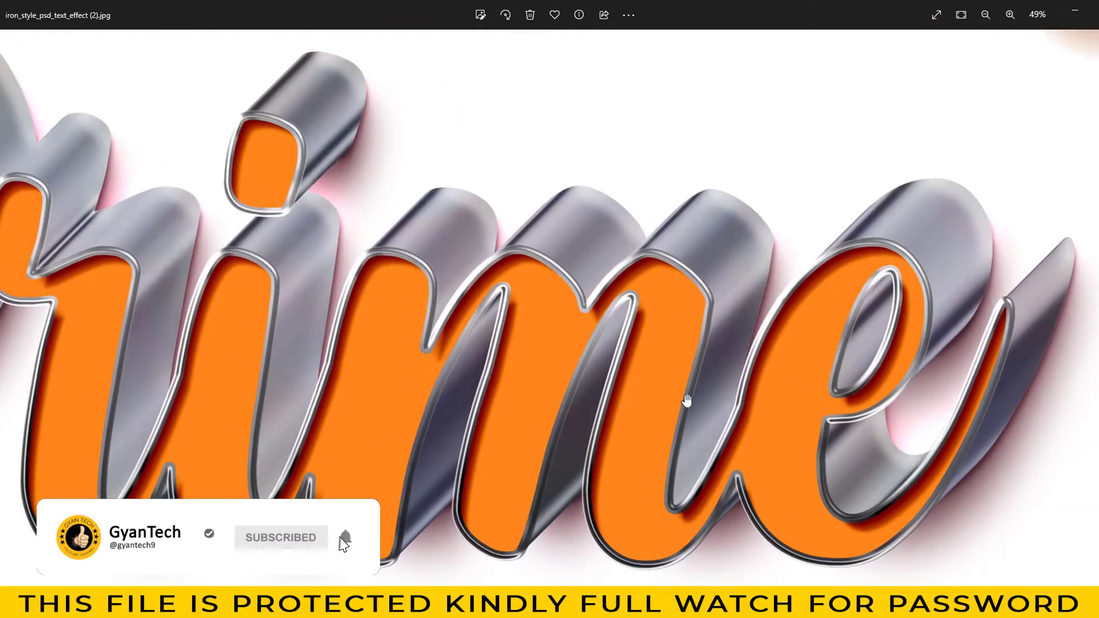
pyautogui.scroll(-1, 693, 412)
pyautogui.scroll(-1, 724, 509)
pyautogui.scroll(-2, 725, 509)
# Zoom in and out on the IRON preview.
pyautogui.press('Right')
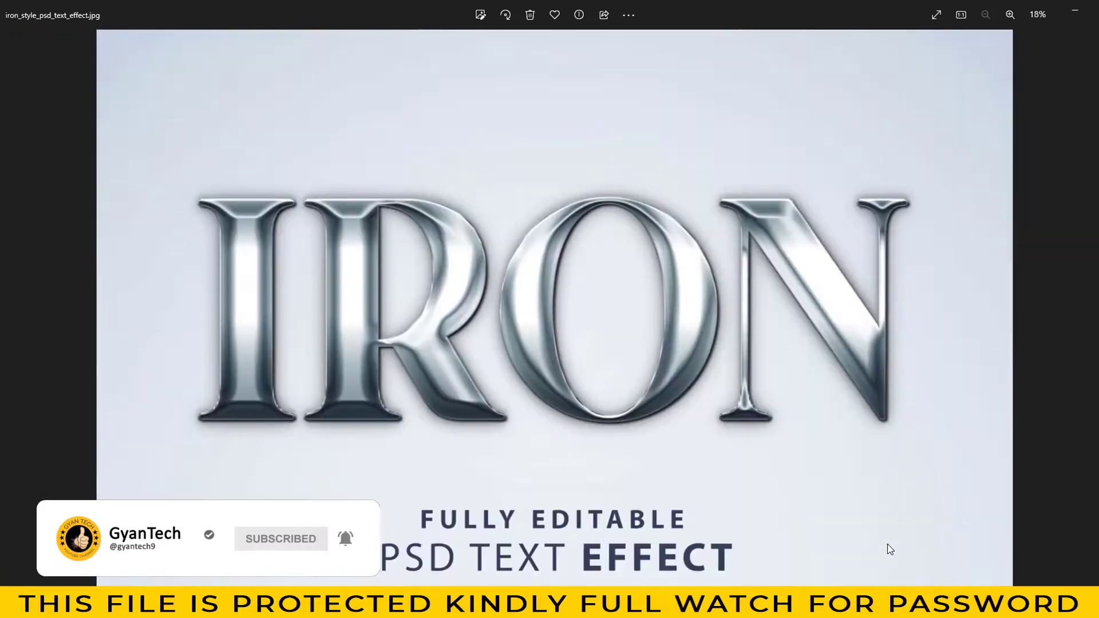
pyautogui.scroll(2, 588, 429)
pyautogui.scroll(1, 539, 452)
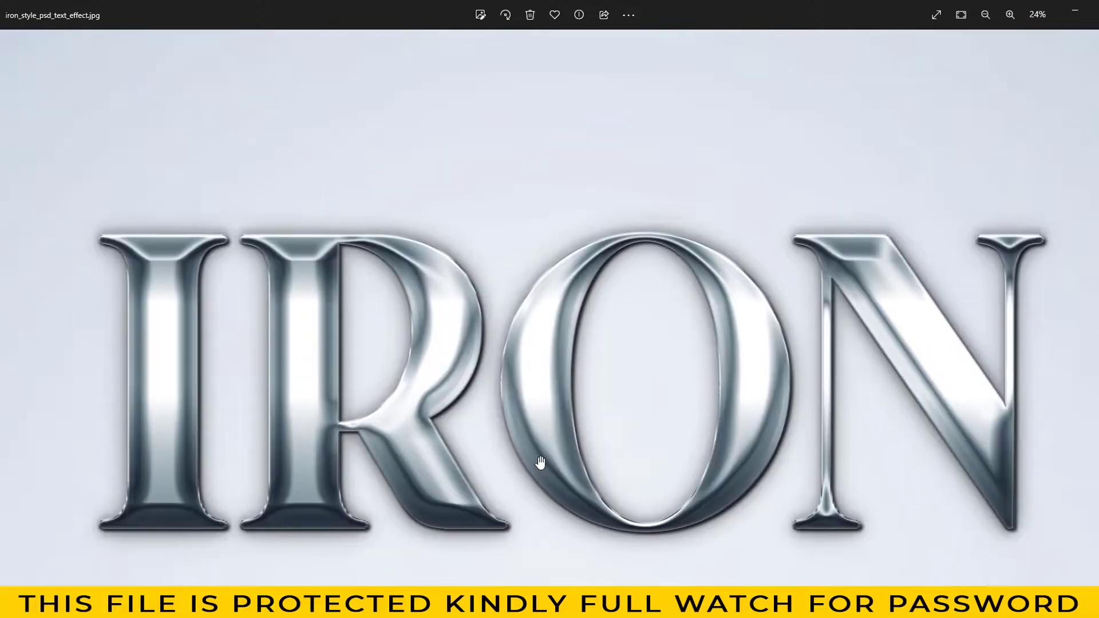
pyautogui.scroll(1, 540, 462)
pyautogui.scroll(1, 596, 437)
pyautogui.scroll(-1, 571, 292)
pyautogui.scroll(-1, 601, 372)
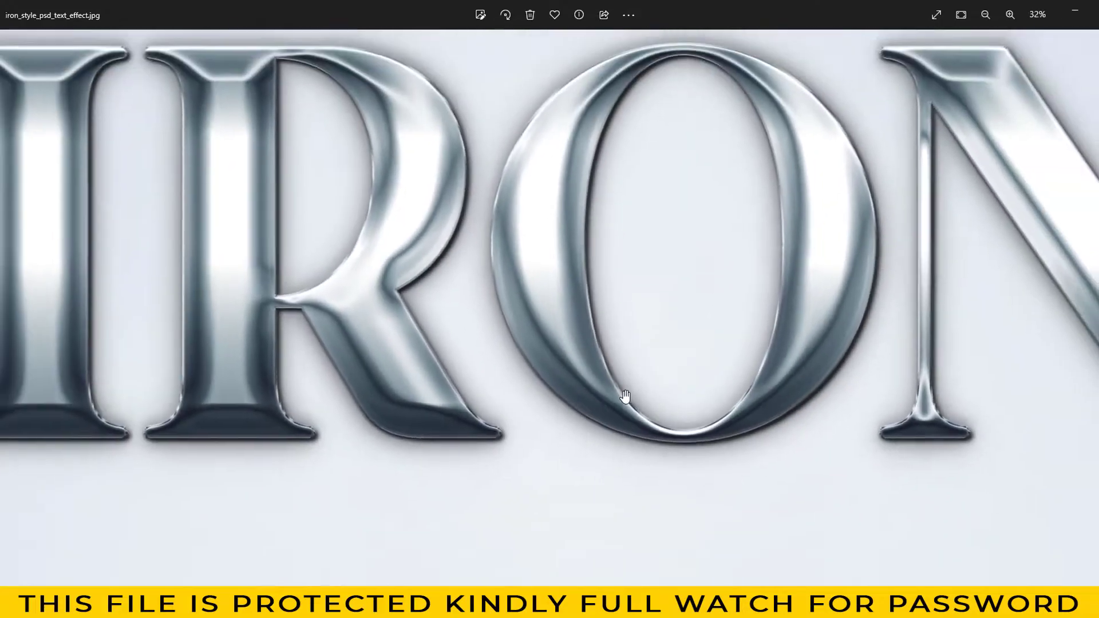
pyautogui.scroll(-1, 658, 473)
pyautogui.scroll(-1, 777, 511)
# Zoom into the LAVA preview, pan across its letters, and advance to the purple uniqe effect.
pyautogui.press('Right')
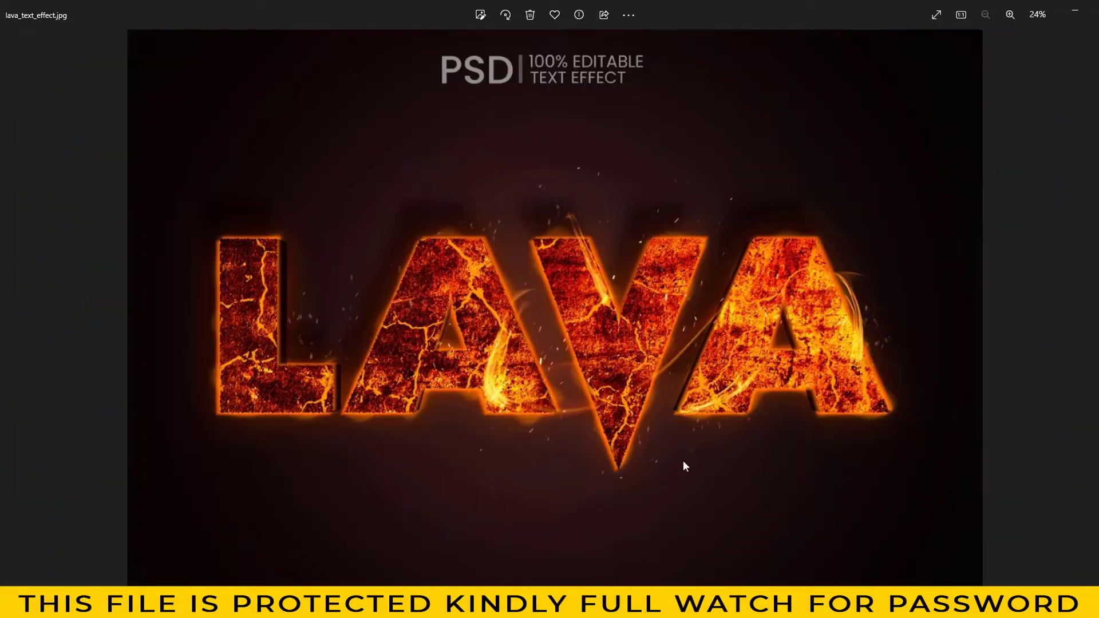
pyautogui.scroll(1, 683, 461)
pyautogui.scroll(2, 589, 432)
pyautogui.moveTo(471, 352)
pyautogui.mouseDown()
pyautogui.moveTo(562, 405)
pyautogui.moveTo(721, 432)
pyautogui.mouseUp()
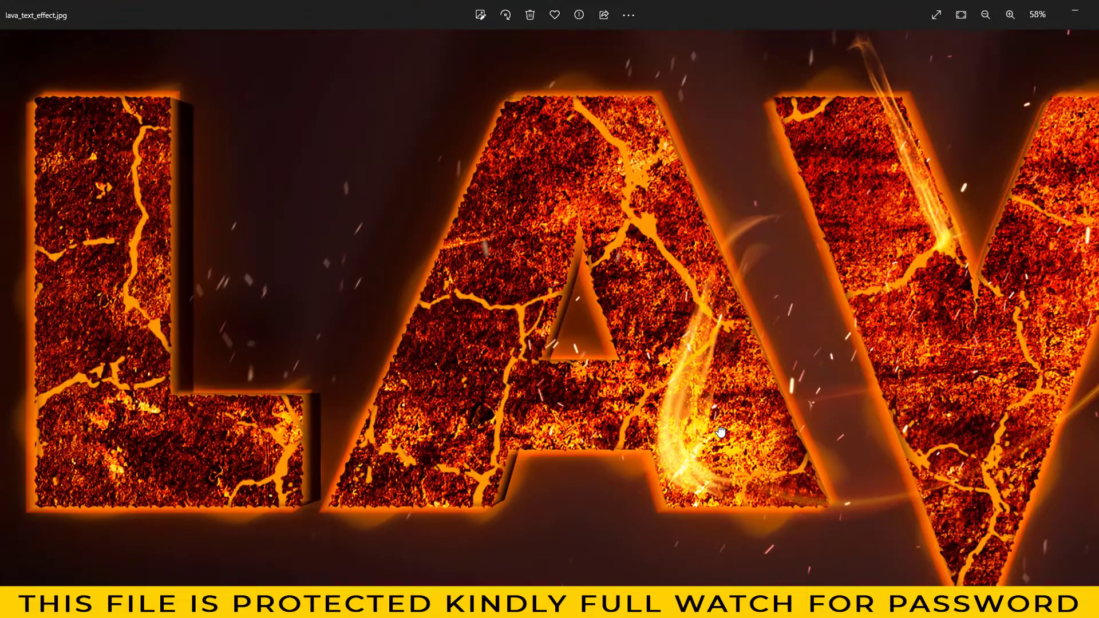
pyautogui.scroll(-1, 486, 379)
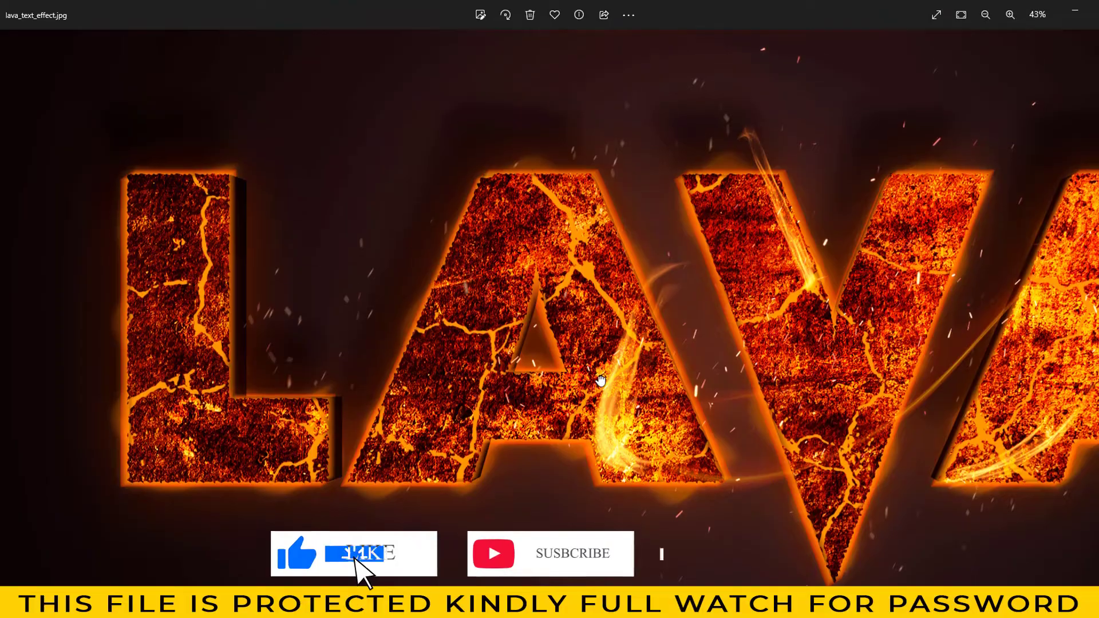
pyautogui.scroll(-1, 599, 380)
pyautogui.scroll(-1, 736, 424)
pyautogui.press('Right')
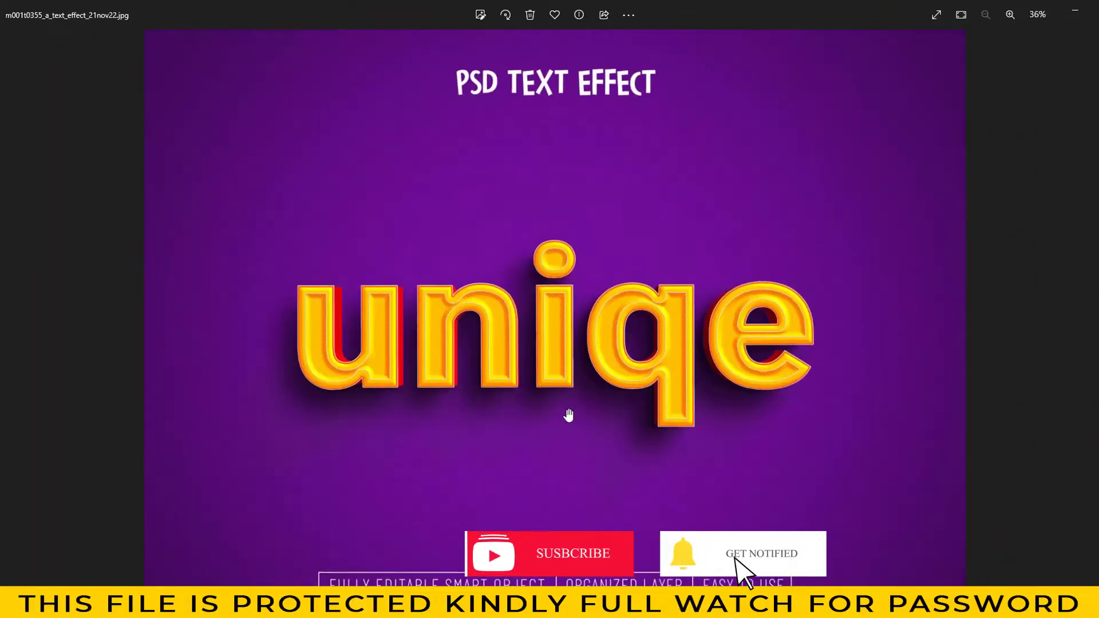
# Zoom in and pan across the purple unique lettering preview, then zoom back out.
pyautogui.scroll(1, 567, 412)
pyautogui.scroll(2, 451, 295)
pyautogui.moveTo(450, 295); pyautogui.dragTo(741, 372)
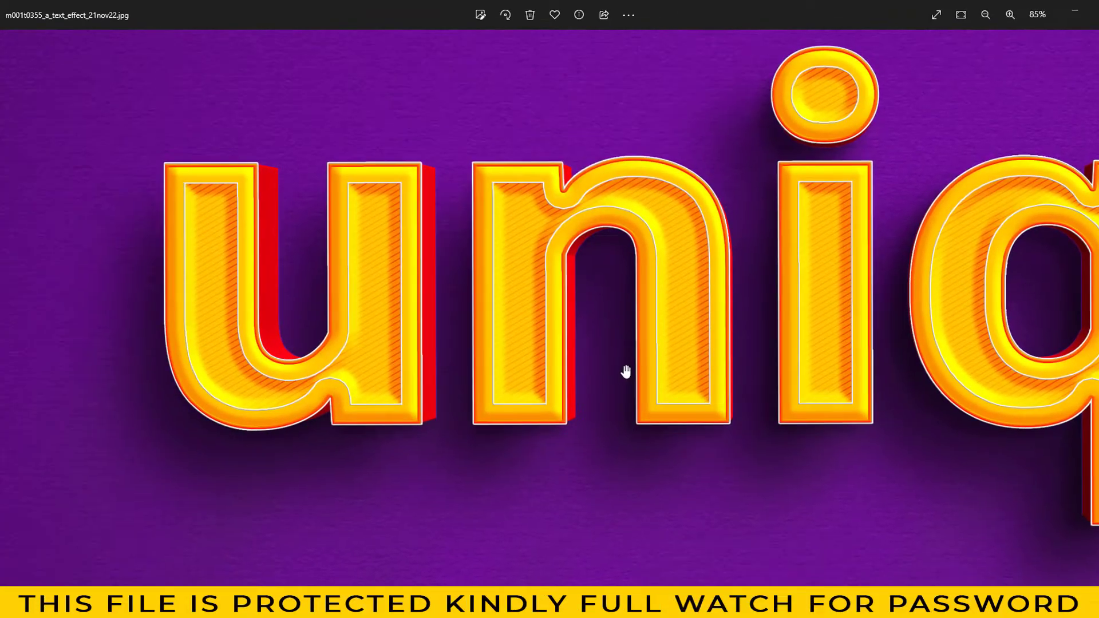
pyautogui.scroll(2, 490, 331)
pyautogui.scroll(-2, 484, 334)
pyautogui.scroll(-2, 684, 440)
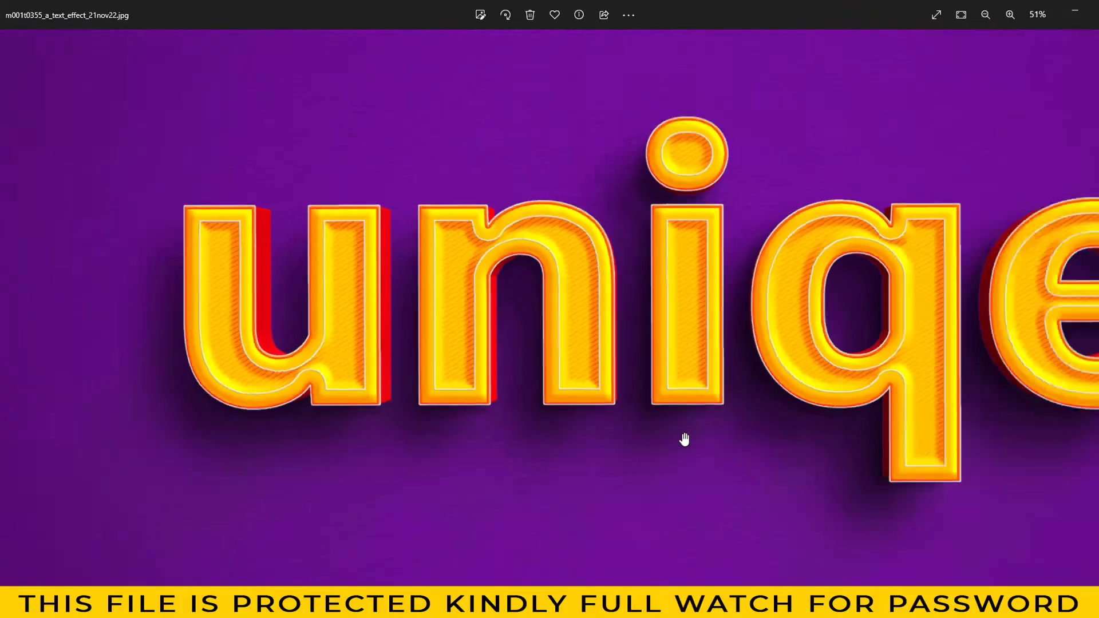
# Inspect the MOM balloon preview up close, bringing the second M into view.
pyautogui.press('Right')
pyautogui.scroll(2, 486, 305)
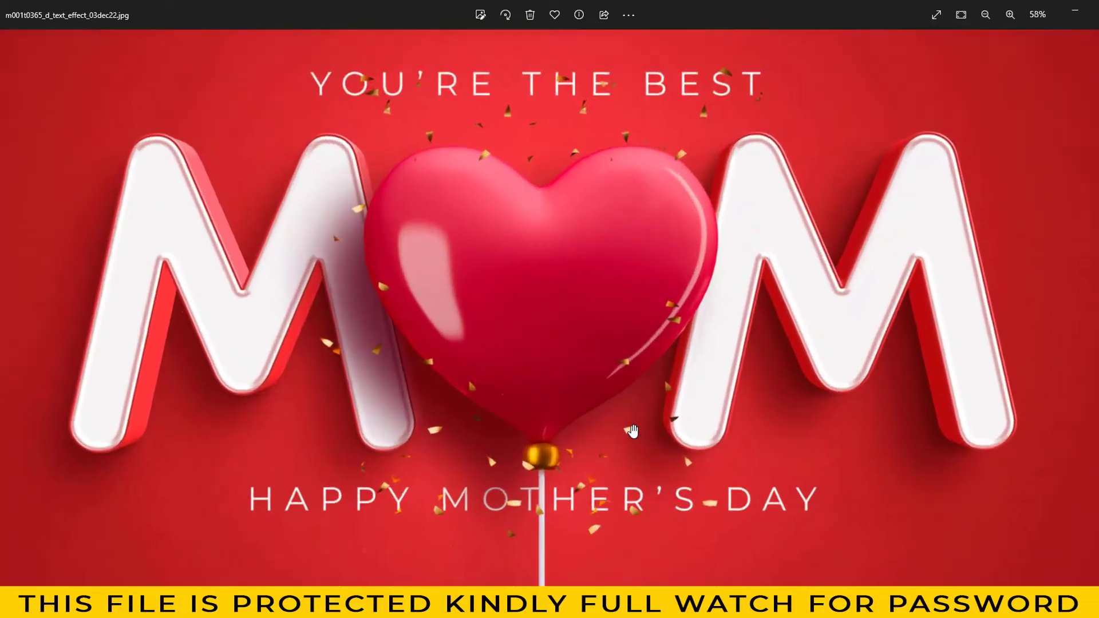
pyautogui.scroll(1, 486, 305)
pyautogui.moveTo(487, 305)
pyautogui.mouseDown()
pyautogui.moveTo(784, 374)
pyautogui.moveTo(270, 336)
pyautogui.mouseUp()
pyautogui.scroll(-3, 751, 406)
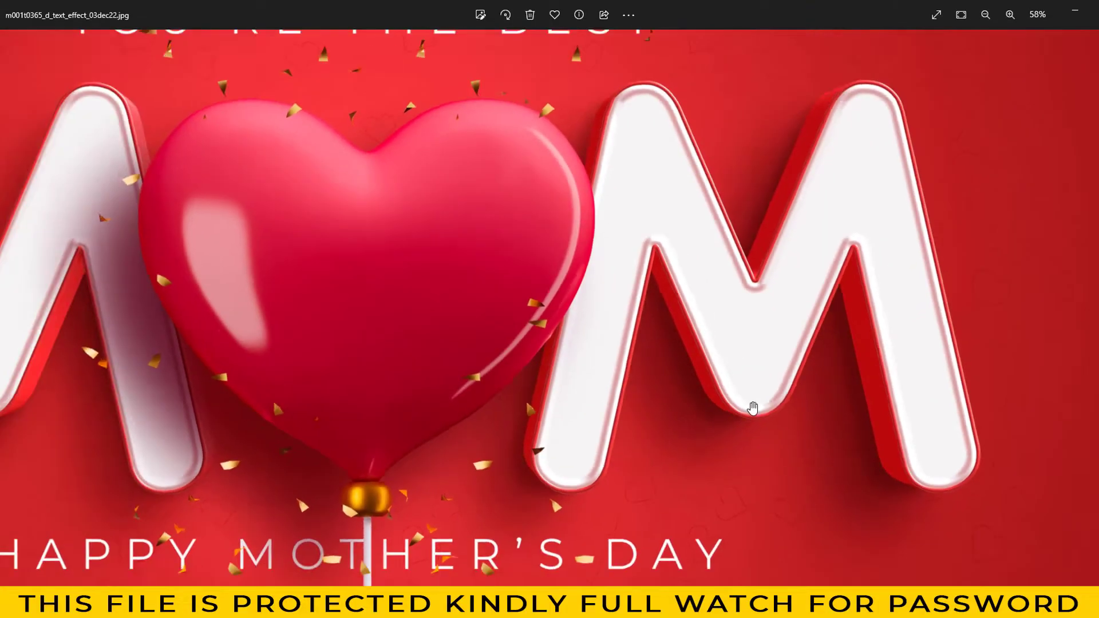
pyautogui.scroll(-1, 761, 435)
# Examine the FINALE marquee preview's bulb letters at higher zoom.
pyautogui.press('Right')
pyautogui.scroll(2, 659, 421)
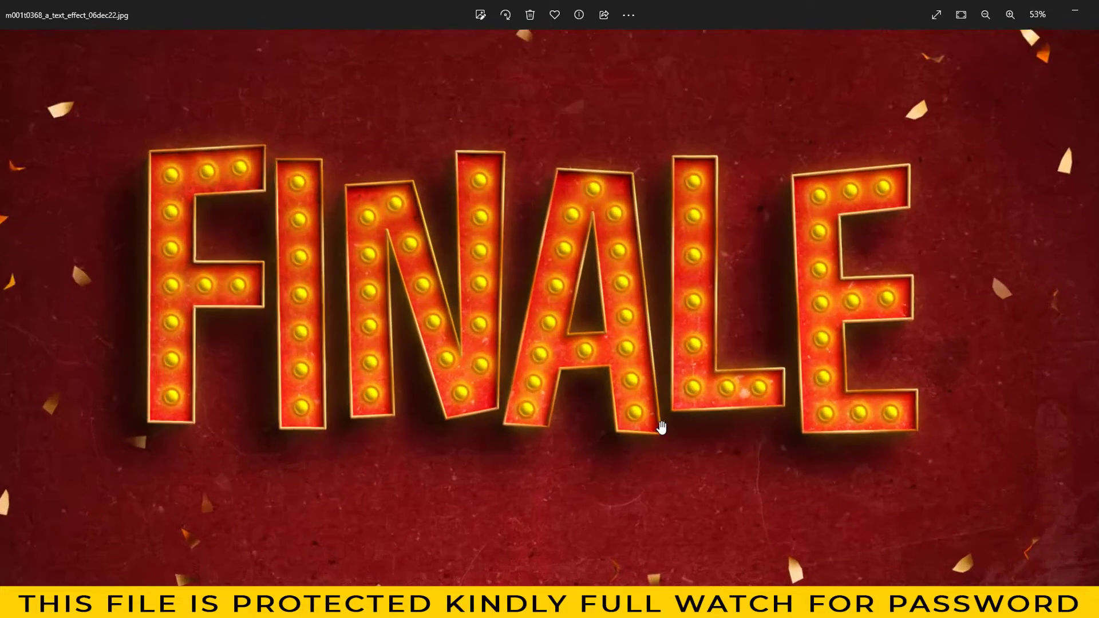
pyautogui.scroll(1, 659, 421)
pyautogui.moveTo(477, 288); pyautogui.dragTo(800, 405)
pyautogui.scroll(3, 431, 405)
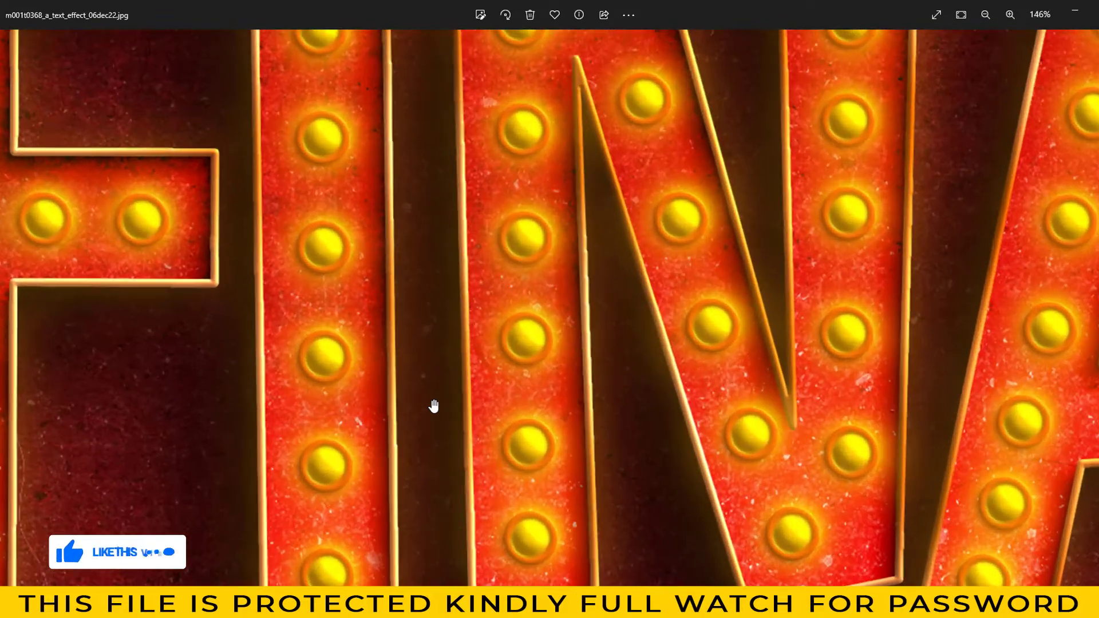
pyautogui.scroll(-2, 431, 404)
pyautogui.scroll(-3, 744, 441)
pyautogui.scroll(-1, 768, 449)
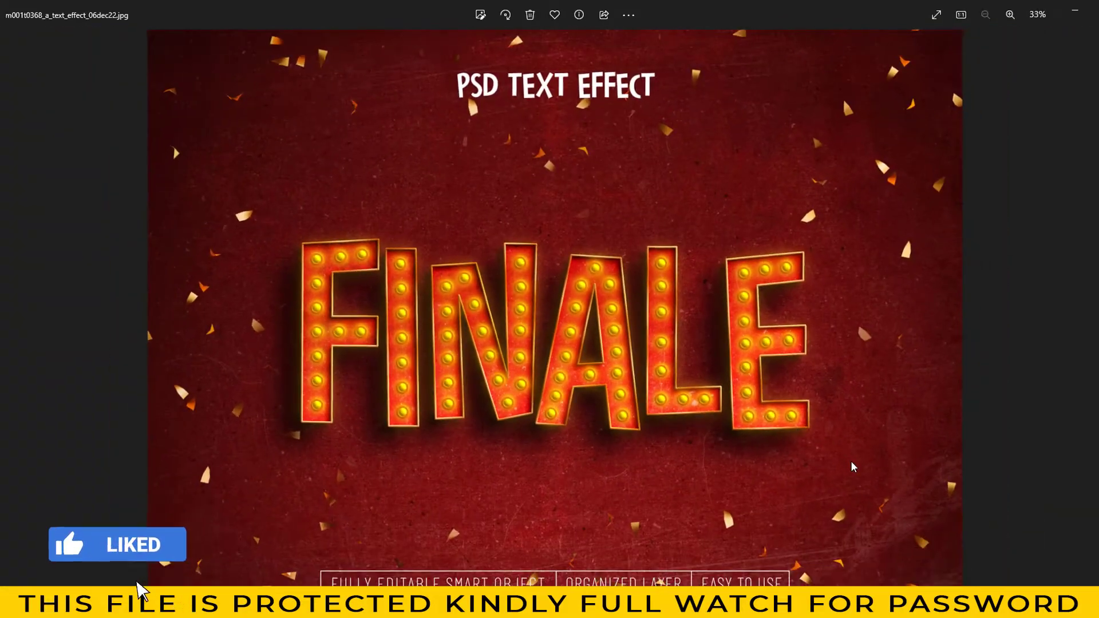
# Zoom into the WORLD CUP preview and back out.
pyautogui.press('Right')
pyautogui.scroll(1, 708, 414)
pyautogui.scroll(1, 716, 418)
pyautogui.scroll(1, 738, 427)
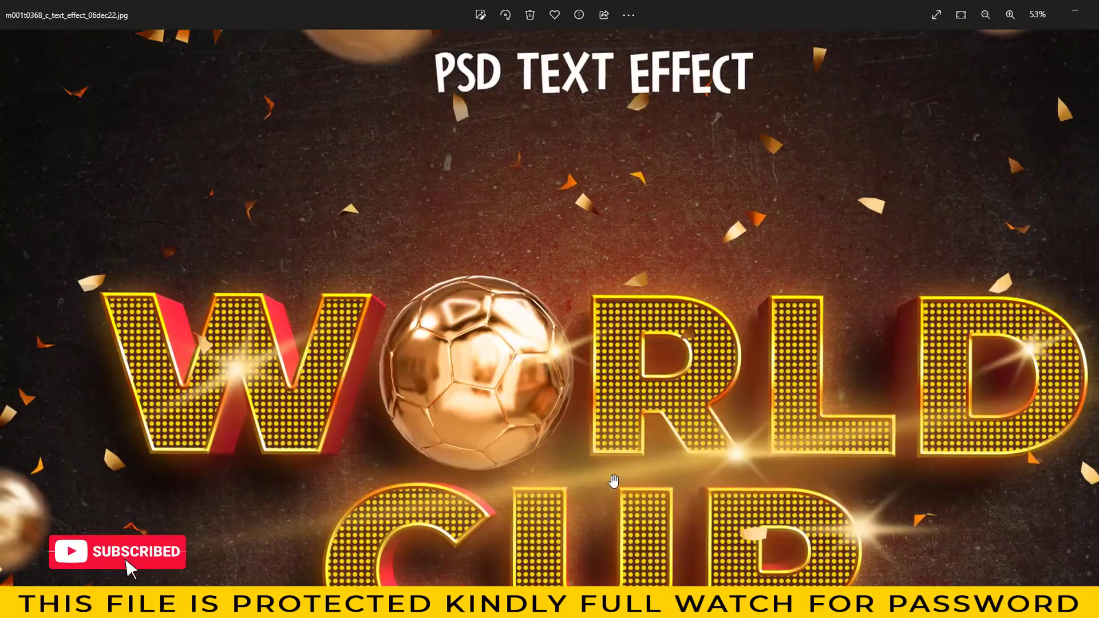
pyautogui.scroll(1, 758, 435)
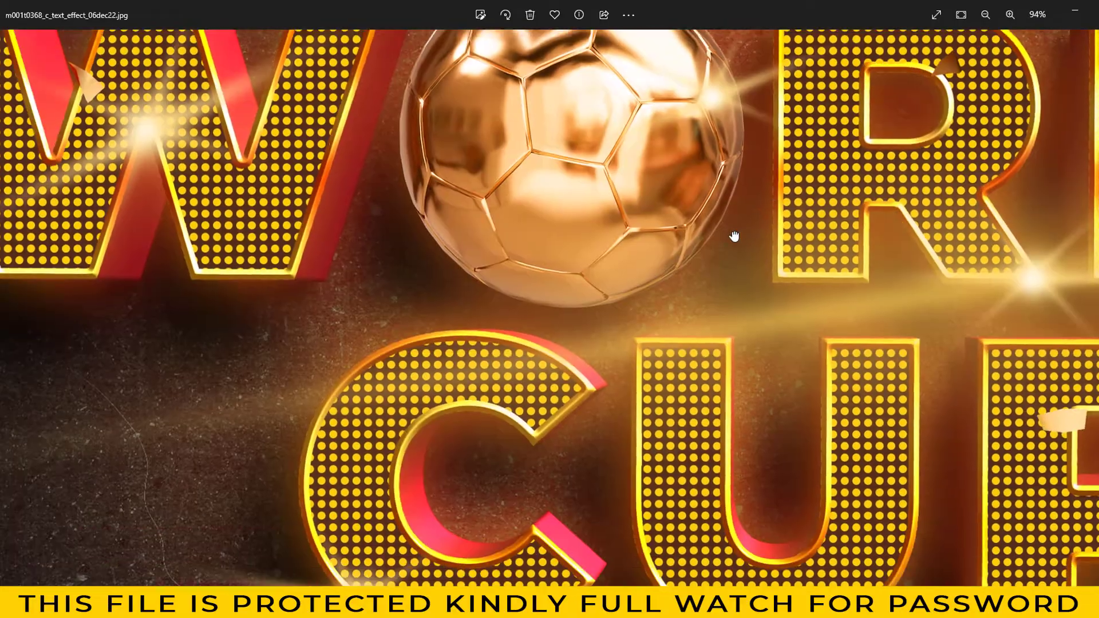
pyautogui.scroll(-1, 684, 385)
pyautogui.scroll(-2, 807, 401)
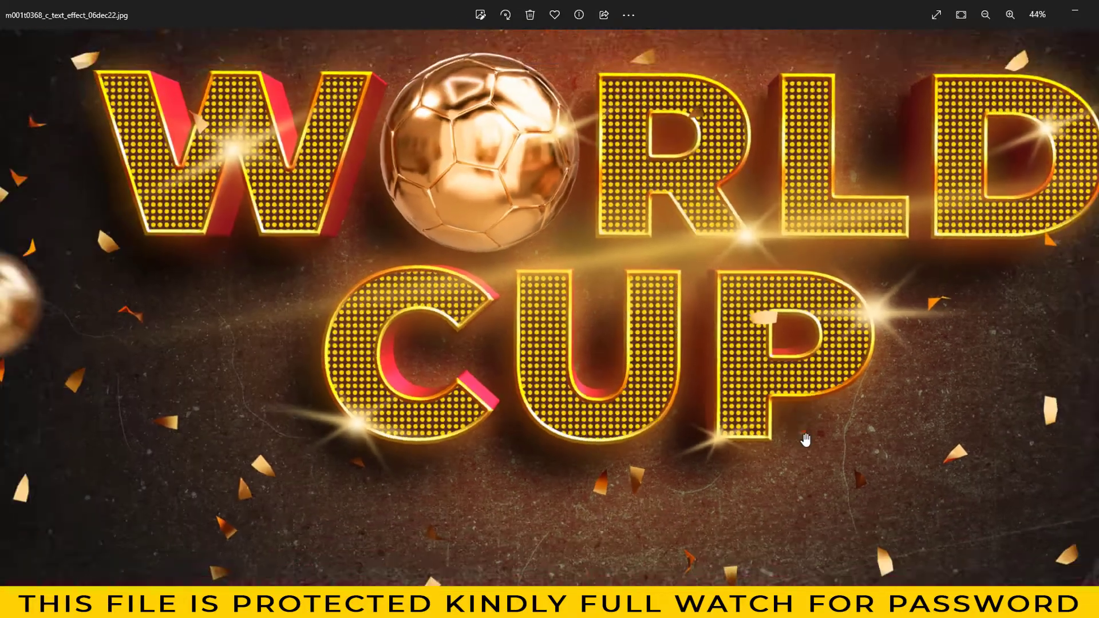
pyautogui.scroll(-2, 830, 458)
# Zoom in on the BLACK FRIDAY tag preview, then return to full view.
pyautogui.press('Right')
pyautogui.scroll(2, 615, 439)
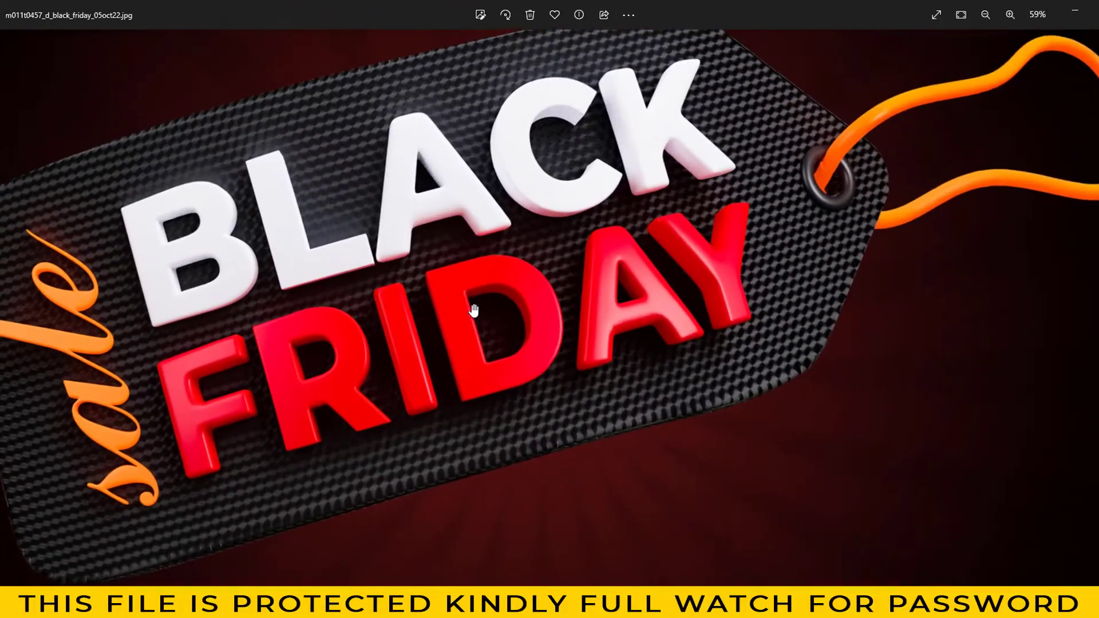
pyautogui.scroll(2, 626, 382)
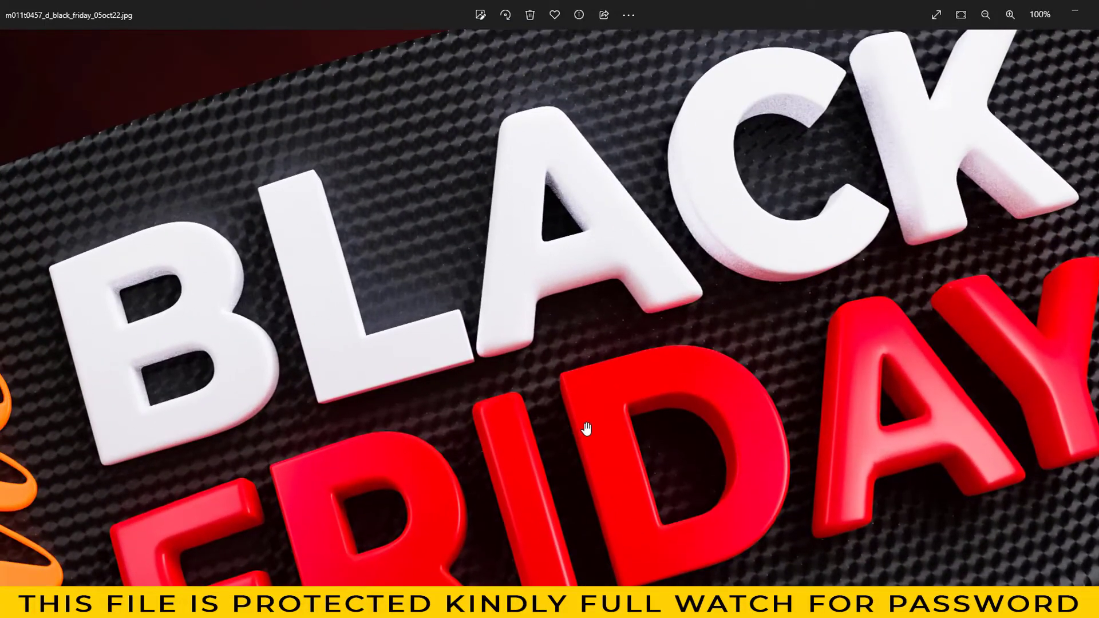
pyautogui.scroll(-1, 630, 452)
pyautogui.scroll(-3, 657, 468)
pyautogui.scroll(-1, 806, 476)
# Look closely at the METAL text preview by zooming in and out.
pyautogui.press('Right')
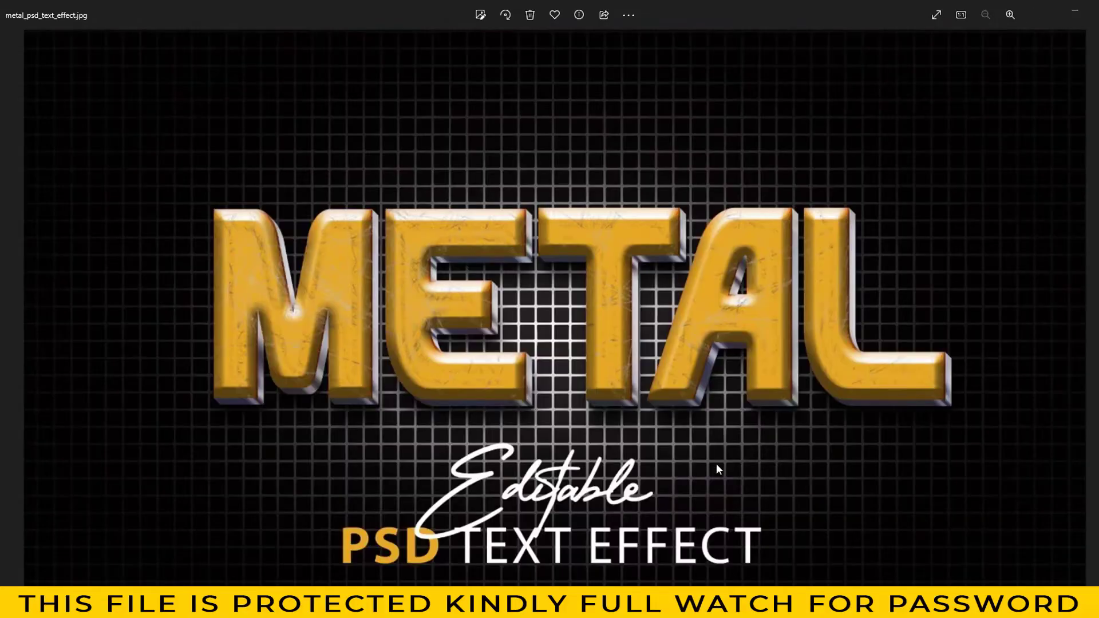
pyautogui.scroll(2, 683, 465)
pyautogui.scroll(1, 595, 399)
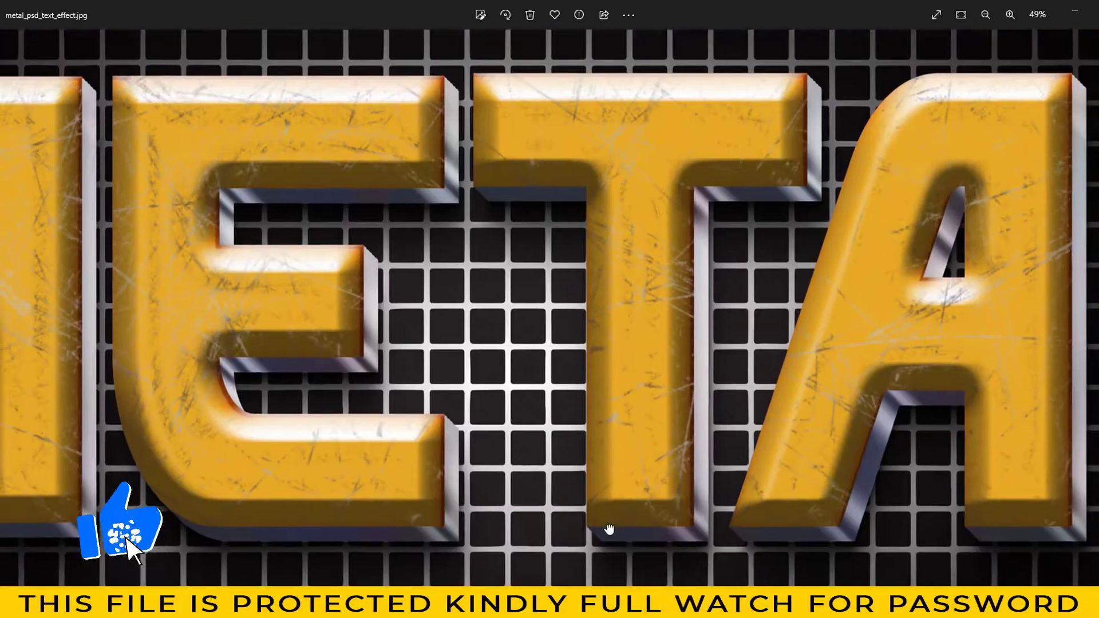
pyautogui.scroll(-1, 536, 430)
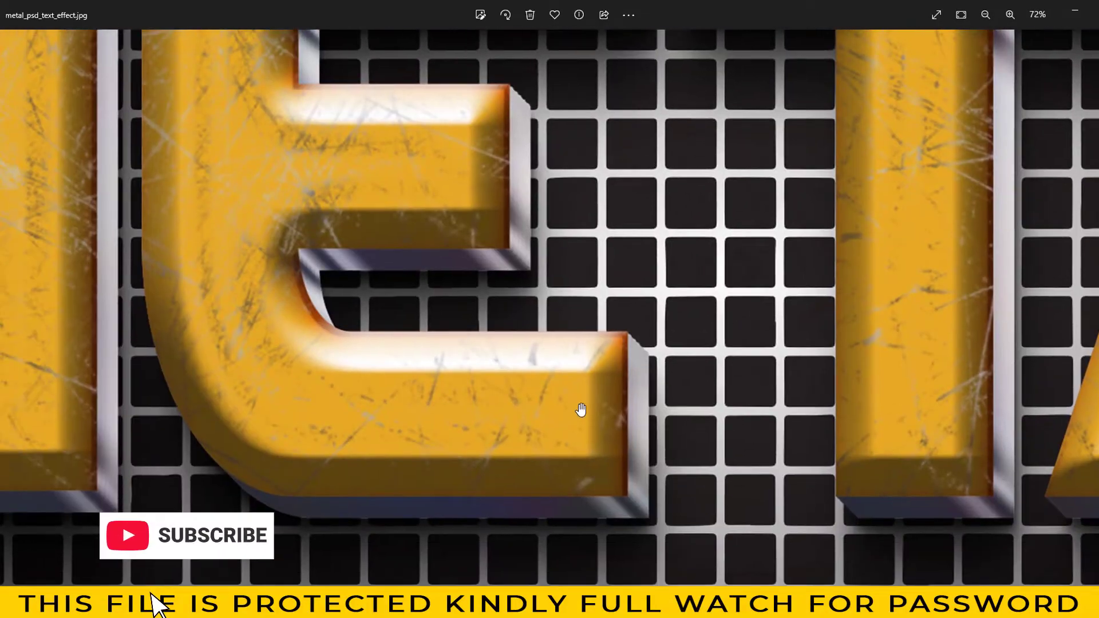
pyautogui.scroll(-2, 677, 480)
pyautogui.scroll(-1, 744, 506)
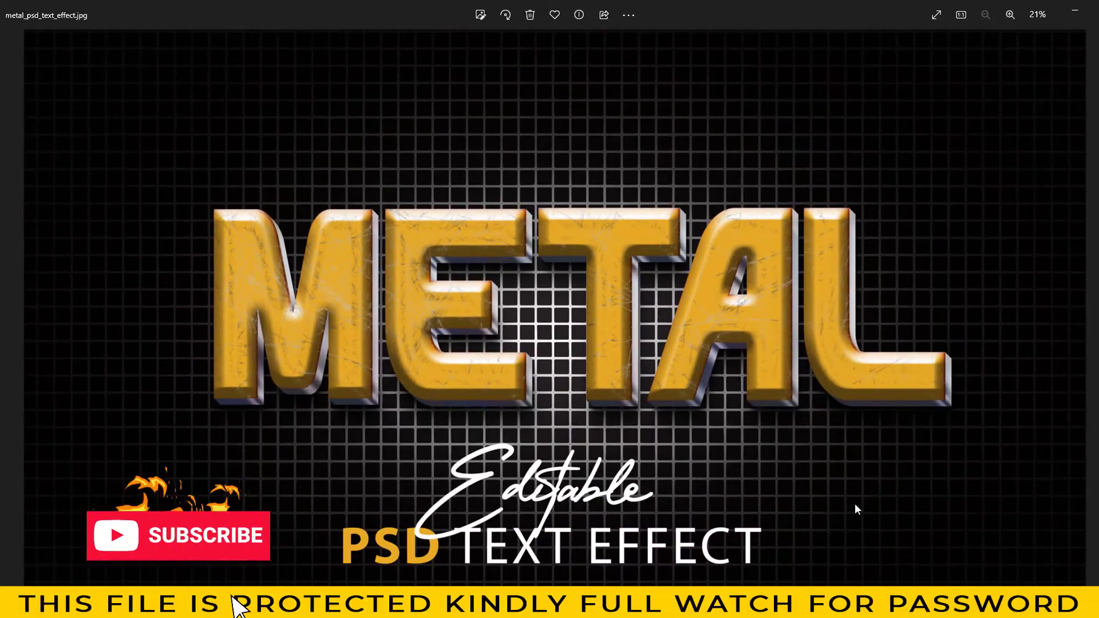
# Zoom in and out on the MODERN text preview.
pyautogui.press('Right')
pyautogui.scroll(1, 750, 496)
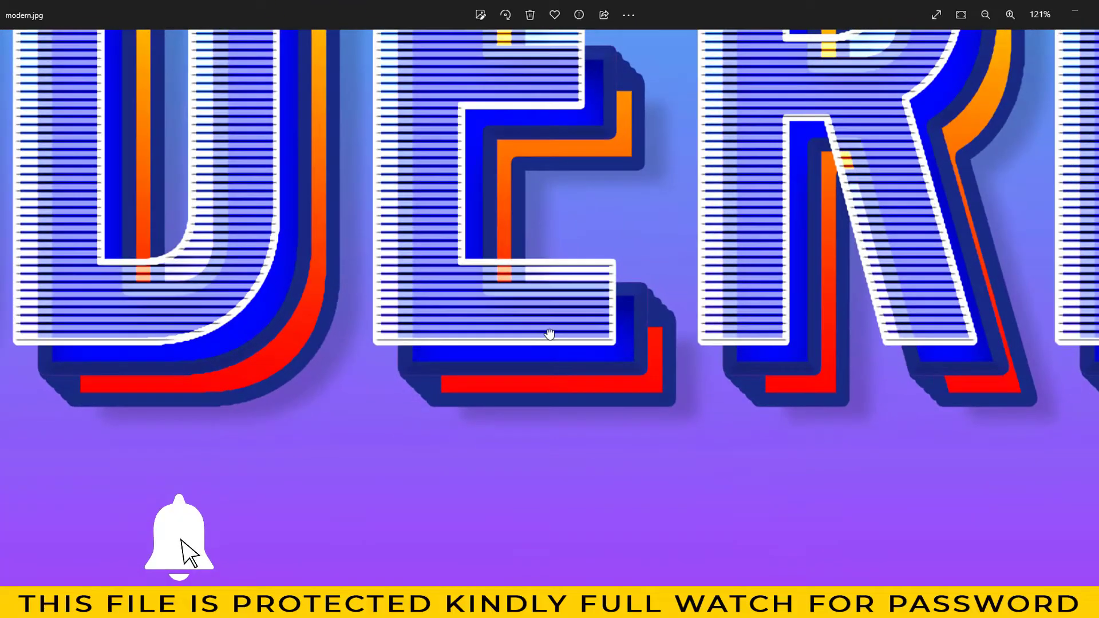
pyautogui.scroll(-1, 550, 334)
pyautogui.scroll(1, 581, 418)
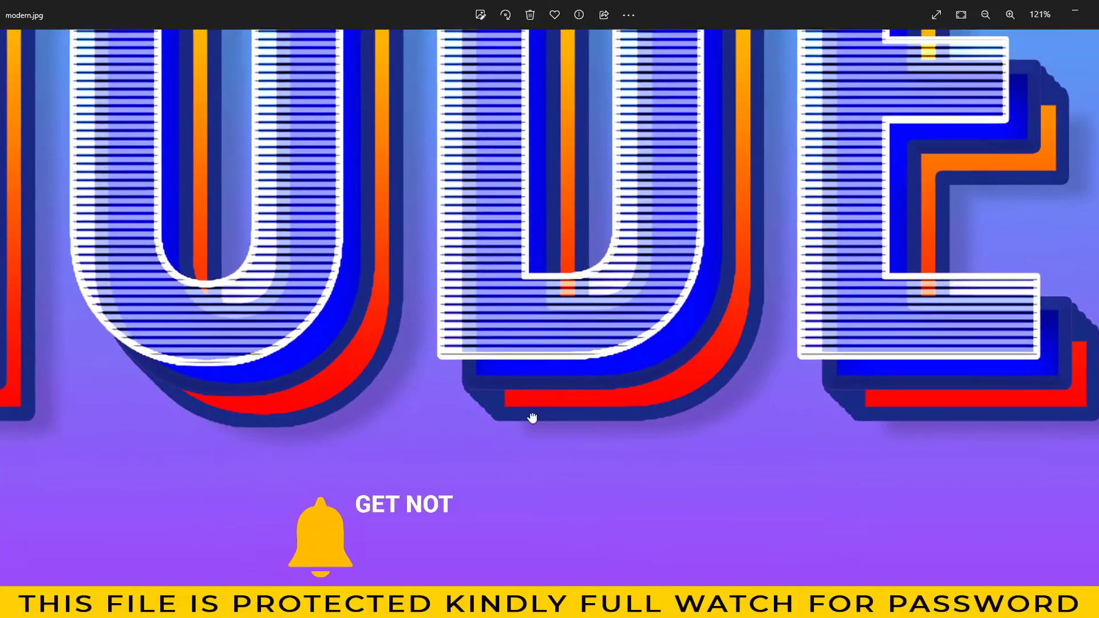
pyautogui.scroll(-1, 601, 504)
pyautogui.scroll(-1, 624, 525)
pyautogui.scroll(-2, 716, 529)
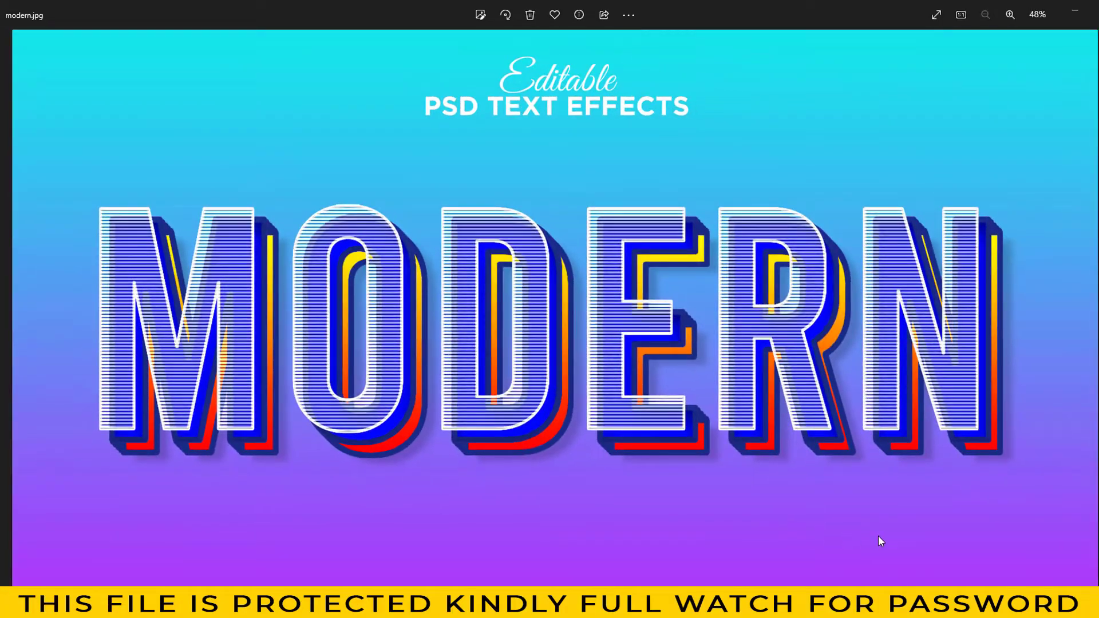
# Enlarge the THANKS FOR 90K poster preview and pan to see more of it.
pyautogui.press('Right')
pyautogui.scroll(1, 687, 458)
pyautogui.scroll(1, 601, 424)
pyautogui.scroll(1, 561, 410)
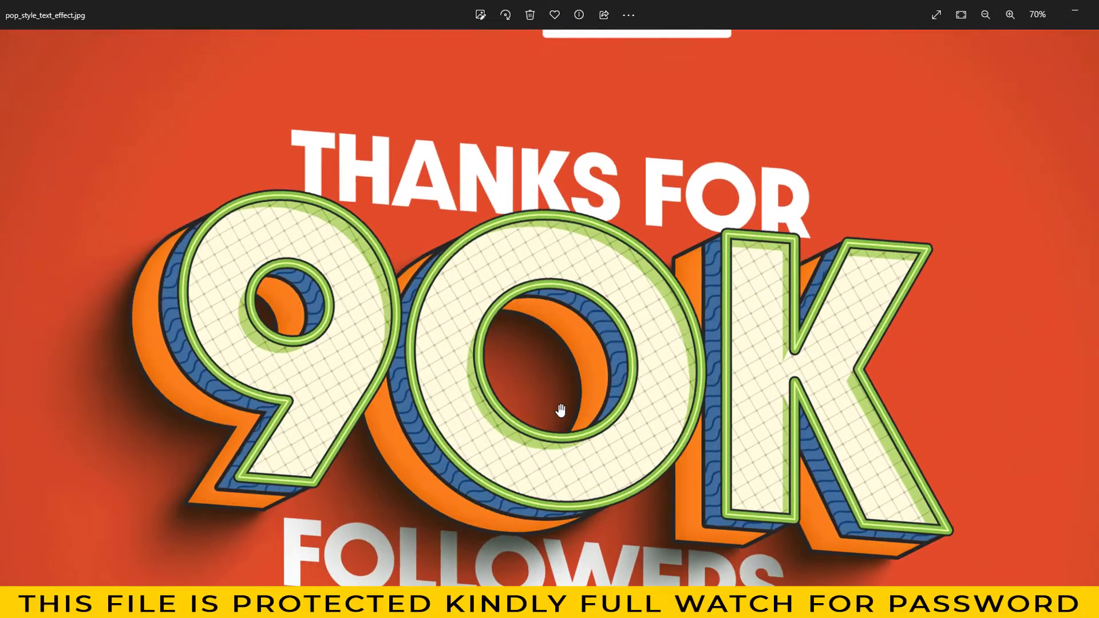
pyautogui.scroll(2, 561, 410)
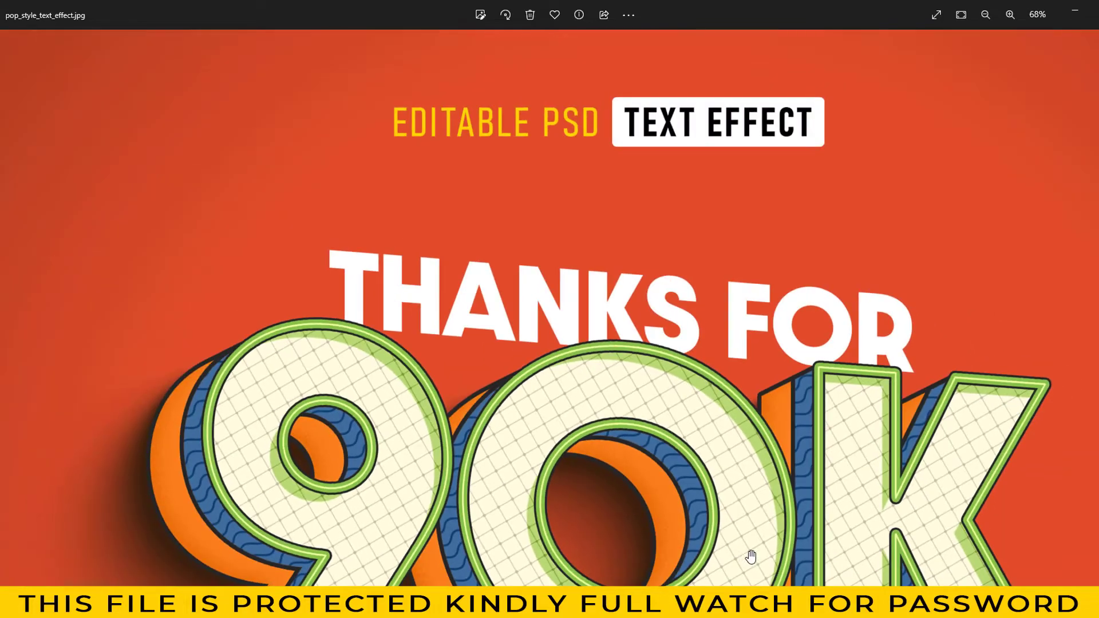
pyautogui.moveTo(751, 557); pyautogui.dragTo(724, 446)
pyautogui.scroll(-1, 739, 509)
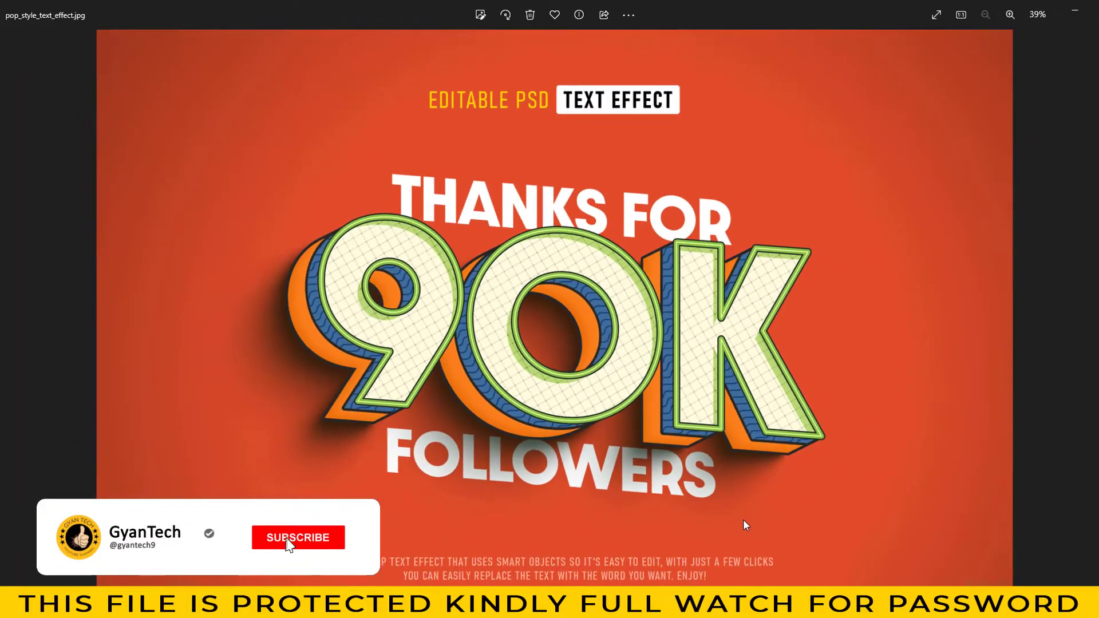
# Zoom into the retro Sunday preview, panning across its lettering, then zoom out.
pyautogui.press('Right')
pyautogui.scroll(1, 704, 492)
pyautogui.scroll(1, 652, 446)
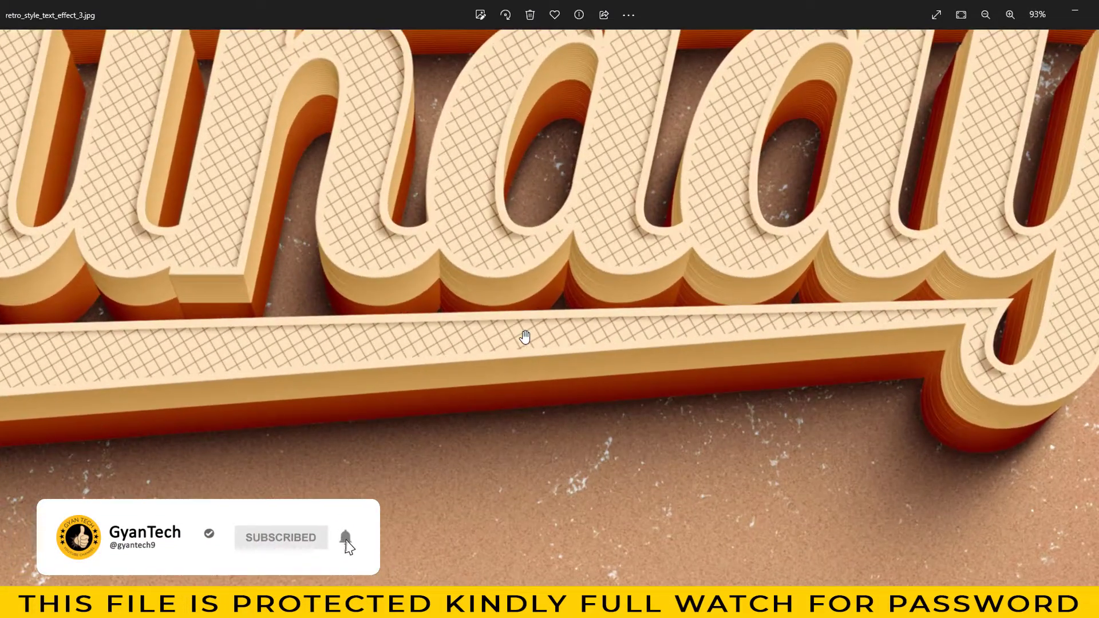
pyautogui.moveTo(525, 337); pyautogui.dragTo(676, 508)
pyautogui.scroll(2, 569, 438)
pyautogui.moveTo(550, 410); pyautogui.dragTo(813, 452)
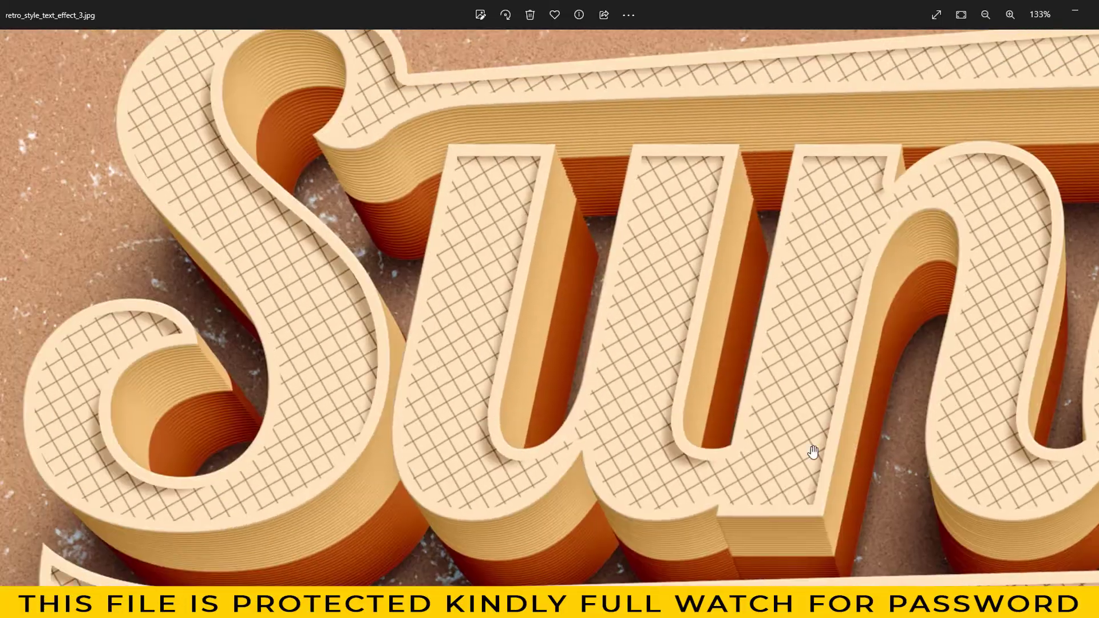
pyautogui.scroll(-2, 573, 430)
pyautogui.scroll(-2, 629, 492)
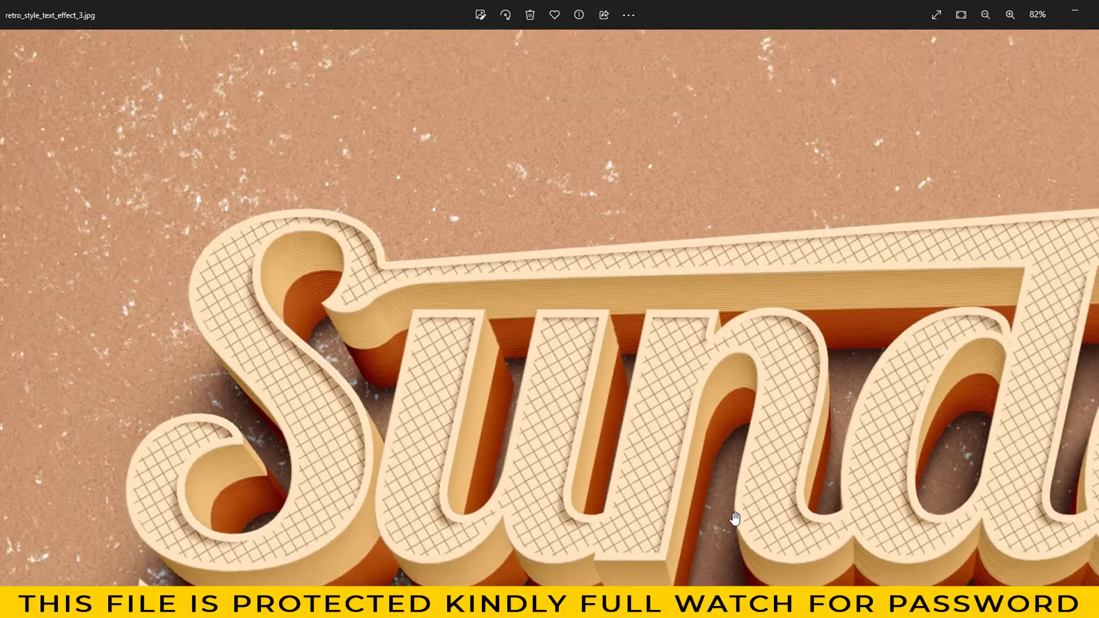
pyautogui.scroll(-1, 738, 521)
pyautogui.scroll(-2, 802, 528)
pyautogui.scroll(-1, 861, 529)
# Inspect the teal Retro preview, then advance to the SOLDIER camouflage image.
pyautogui.press('Right')
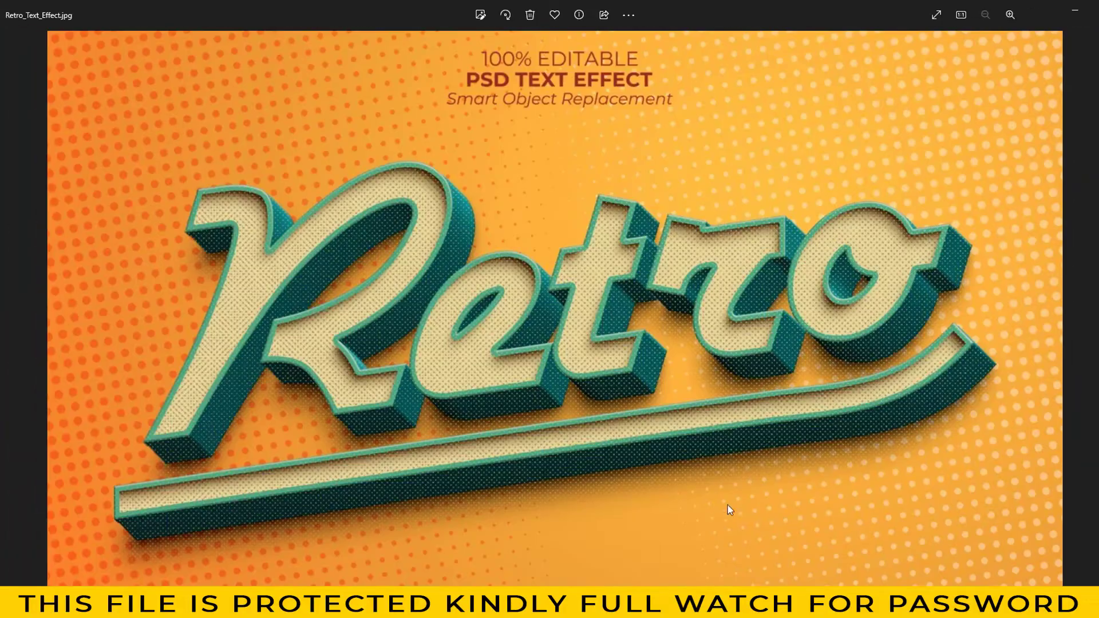
pyautogui.scroll(2, 714, 506)
pyautogui.scroll(-1, 526, 393)
pyautogui.scroll(-1, 566, 473)
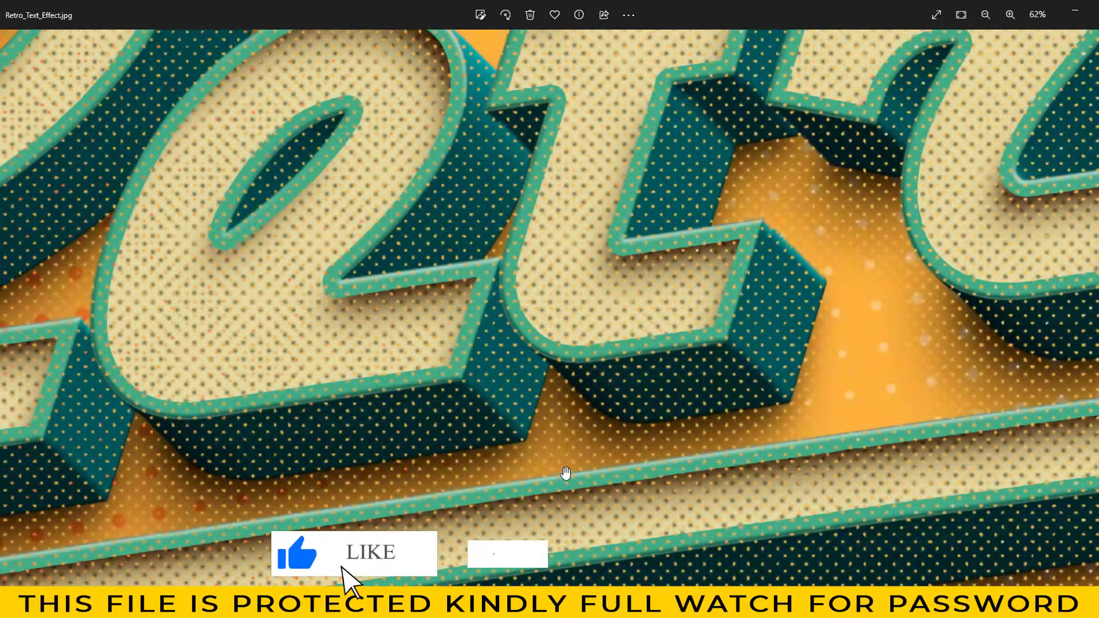
pyautogui.scroll(-1, 392, 351)
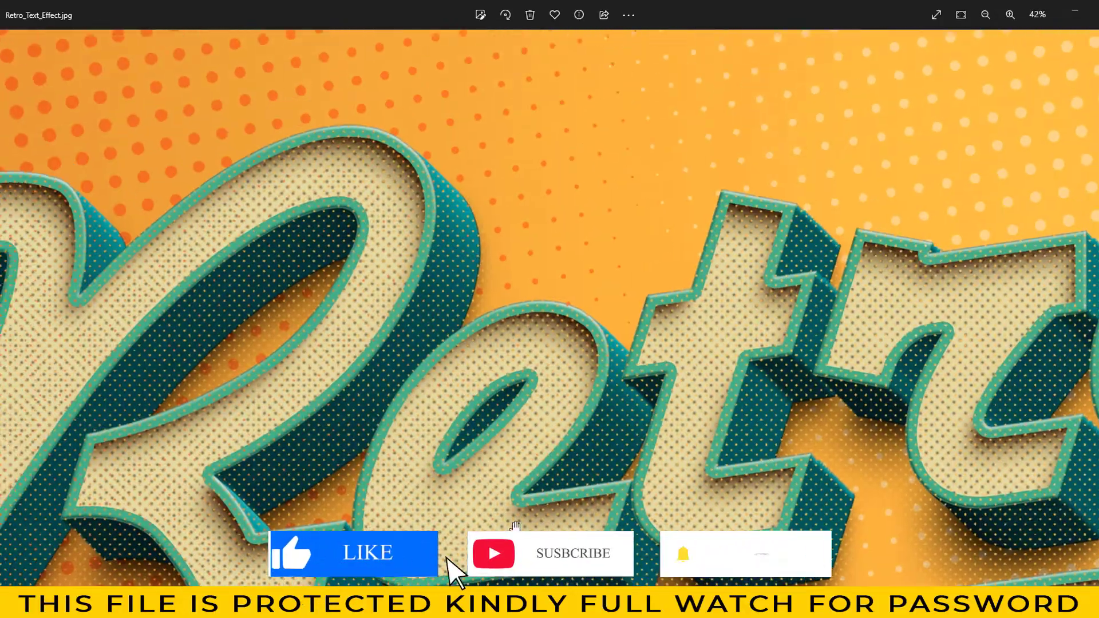
pyautogui.scroll(-1, 418, 466)
pyautogui.scroll(-2, 659, 493)
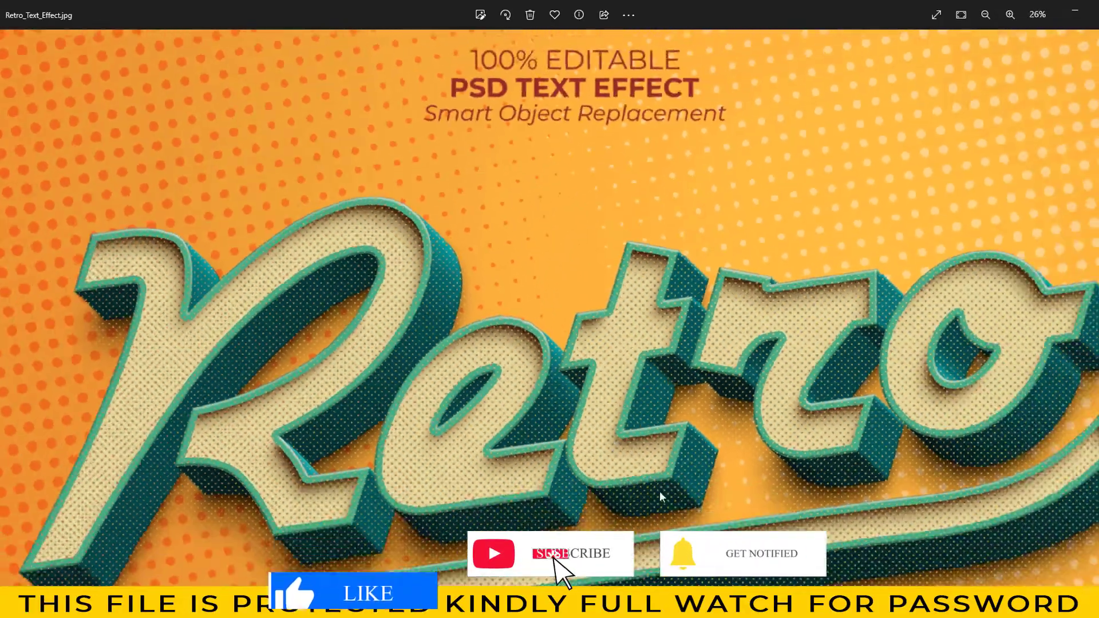
pyautogui.scroll(-1, 744, 515)
pyautogui.press('Right')
# Zoom into the SOLDIER camouflage preview, scroll left and right across it, then zoom out.
pyautogui.scroll(1, 695, 483)
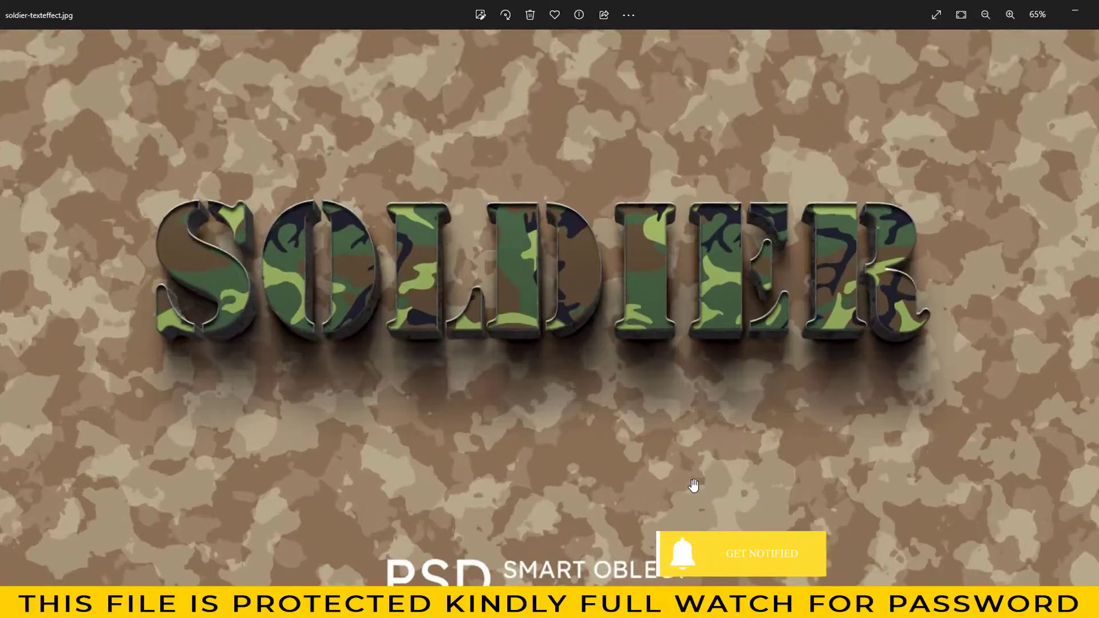
pyautogui.scroll(2, 593, 385)
pyautogui.scroll(1, 720, 553)
pyautogui.hscroll(-3, 710, 509)
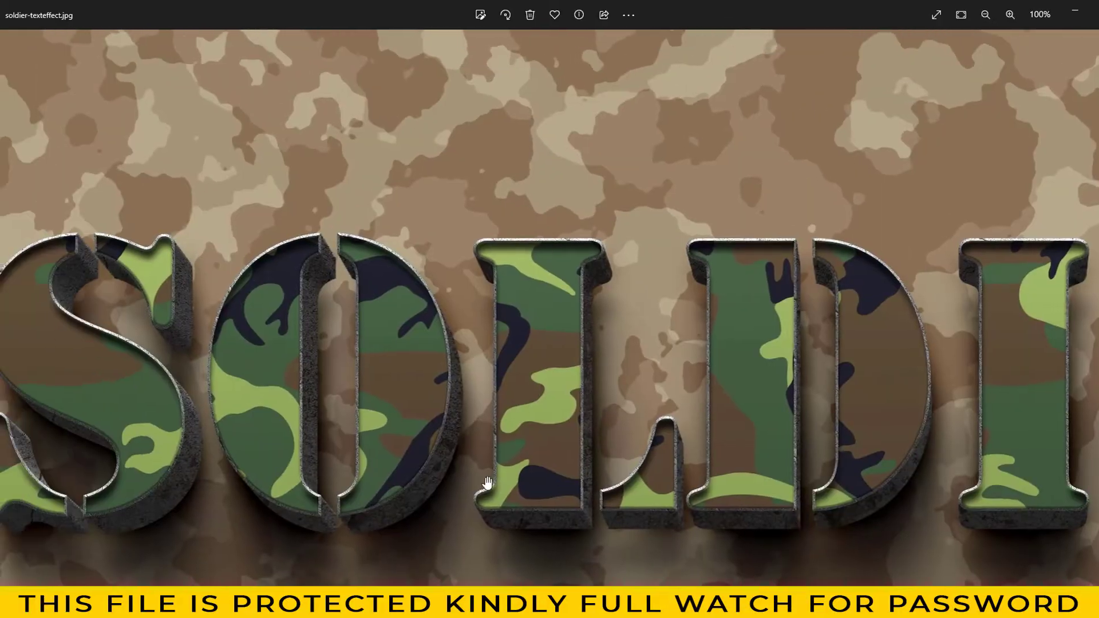
pyautogui.hscroll(-3, 671, 386)
pyautogui.hscroll(-3, 731, 394)
pyautogui.hscroll(3, 731, 394)
pyautogui.hscroll(1, 549, 385)
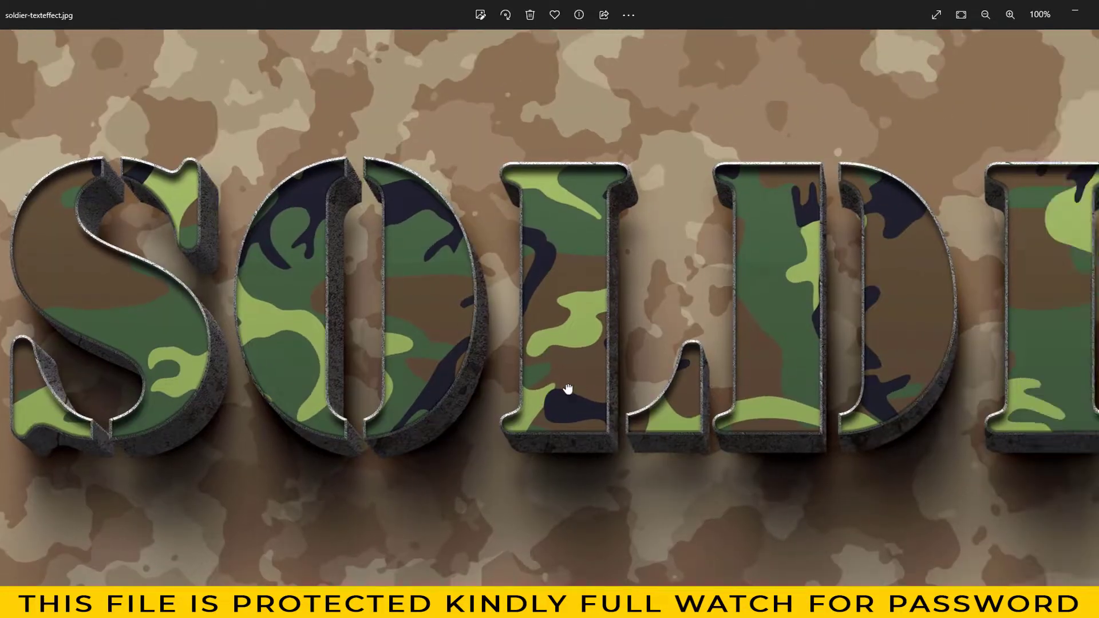
pyautogui.hscroll(4, 569, 388)
pyautogui.hscroll(1, 652, 383)
pyautogui.hscroll(3, 650, 384)
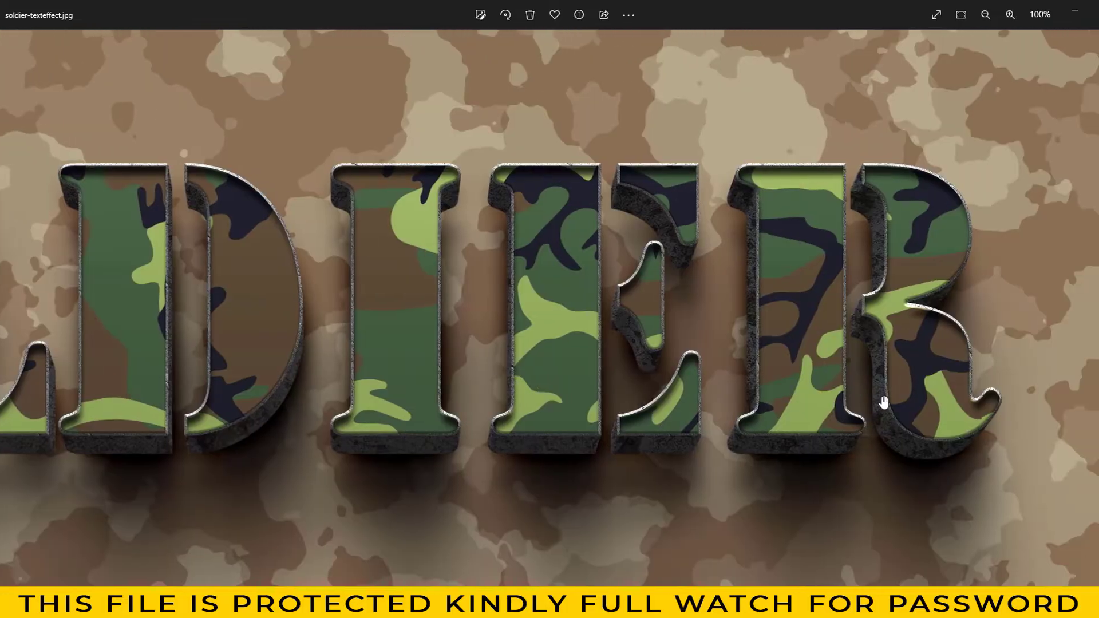
pyautogui.scroll(-2, 881, 418)
pyautogui.scroll(-2, 871, 449)
pyautogui.scroll(-2, 886, 488)
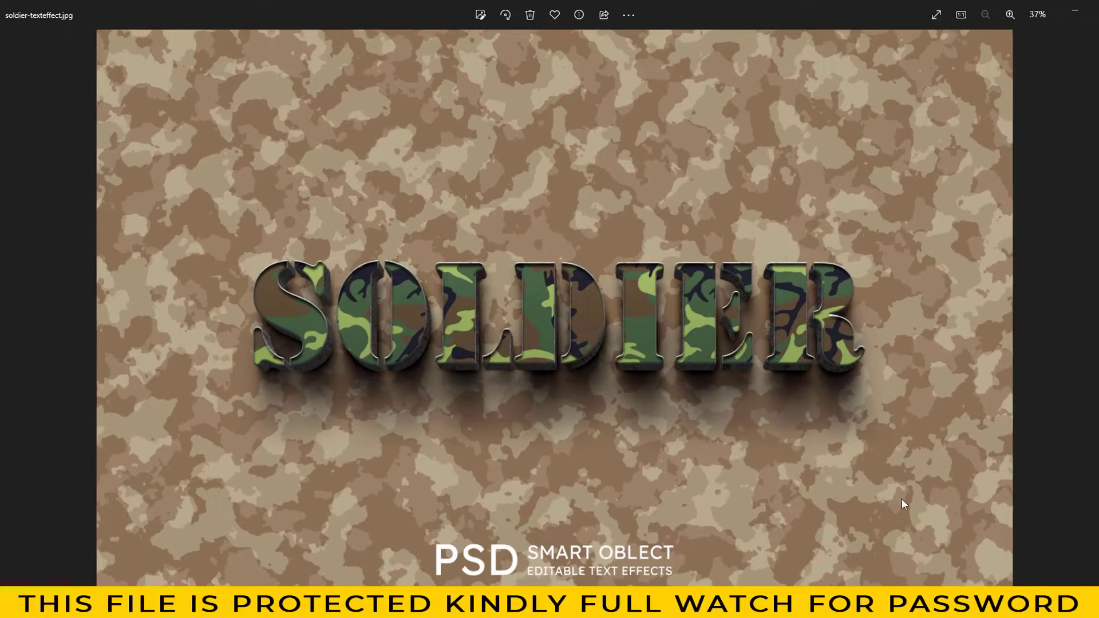
# Enlarge the gold text preview and pan toward the GO letters.
pyautogui.press('Right')
pyautogui.scroll(2, 777, 472)
pyautogui.scroll(2, 723, 469)
pyautogui.scroll(1, 875, 521)
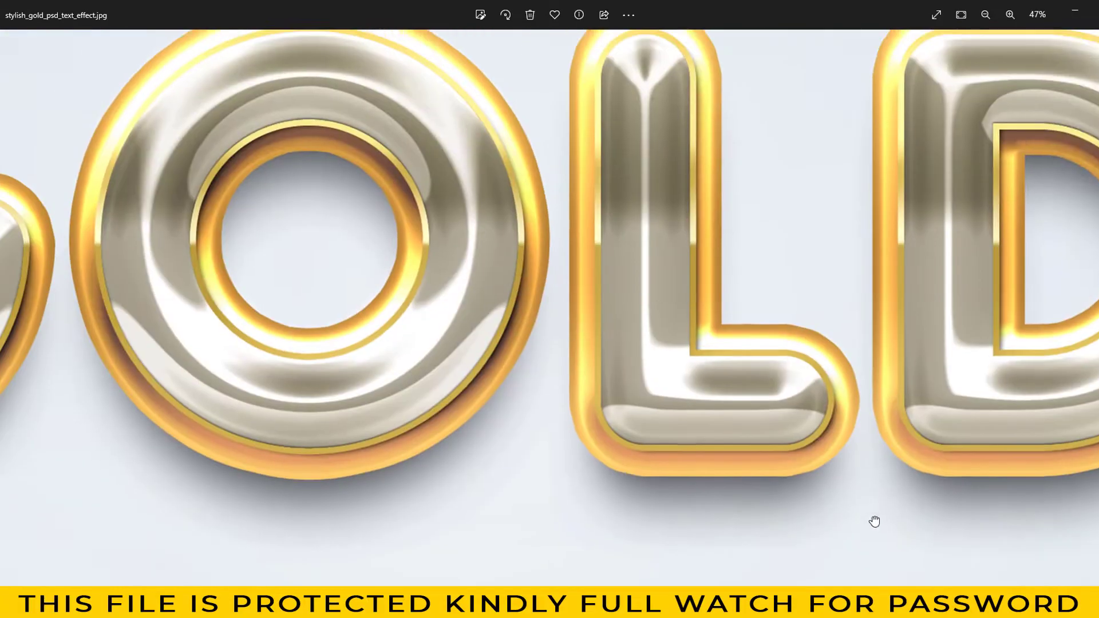
pyautogui.moveTo(315, 346); pyautogui.dragTo(821, 389)
pyautogui.scroll(-2, 739, 441)
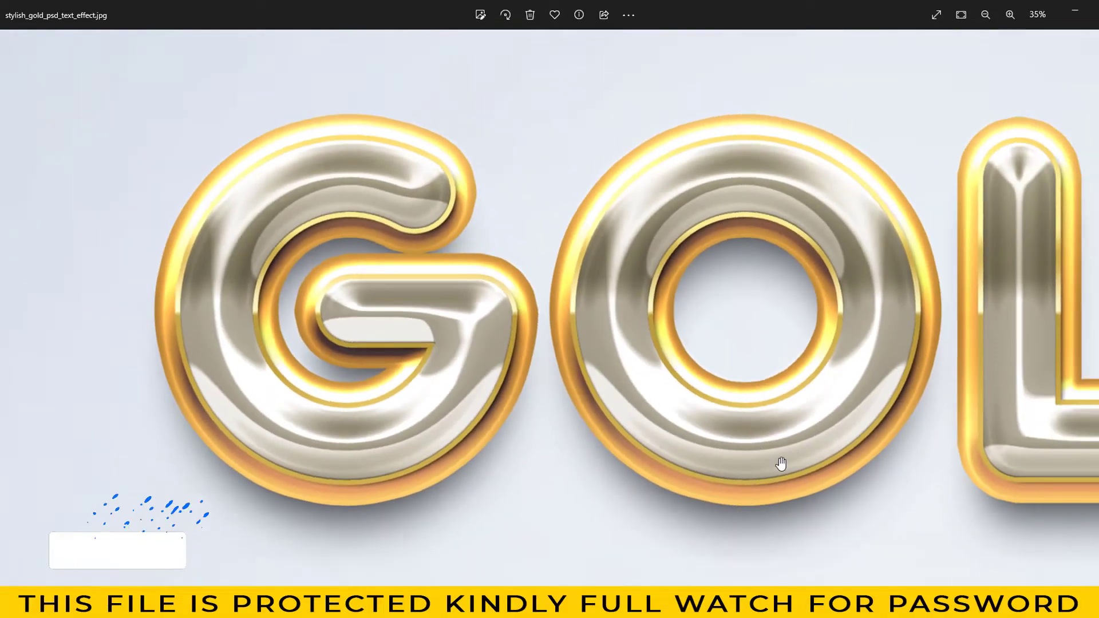
pyautogui.scroll(-2, 801, 466)
pyautogui.scroll(-1, 836, 477)
# Zoom in and pan across the CONCRETE letters preview.
pyautogui.press('Right')
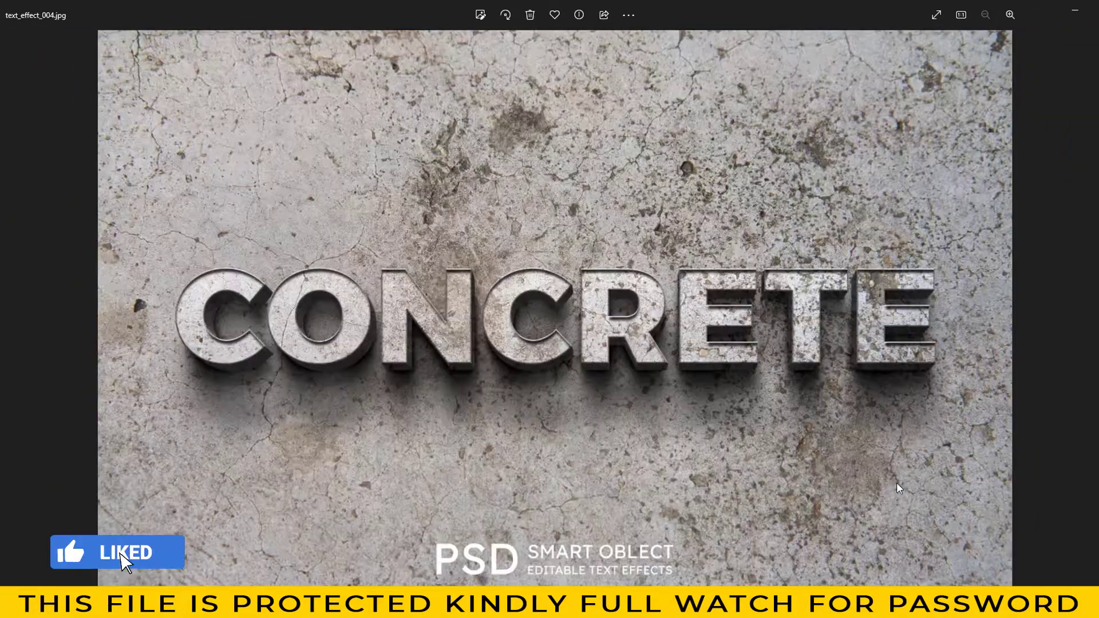
pyautogui.scroll(3, 785, 458)
pyautogui.scroll(2, 767, 455)
pyautogui.moveTo(56, 150)
pyautogui.mouseDown()
pyautogui.moveTo(743, 351)
pyautogui.moveTo(63, 349)
pyautogui.mouseUp()
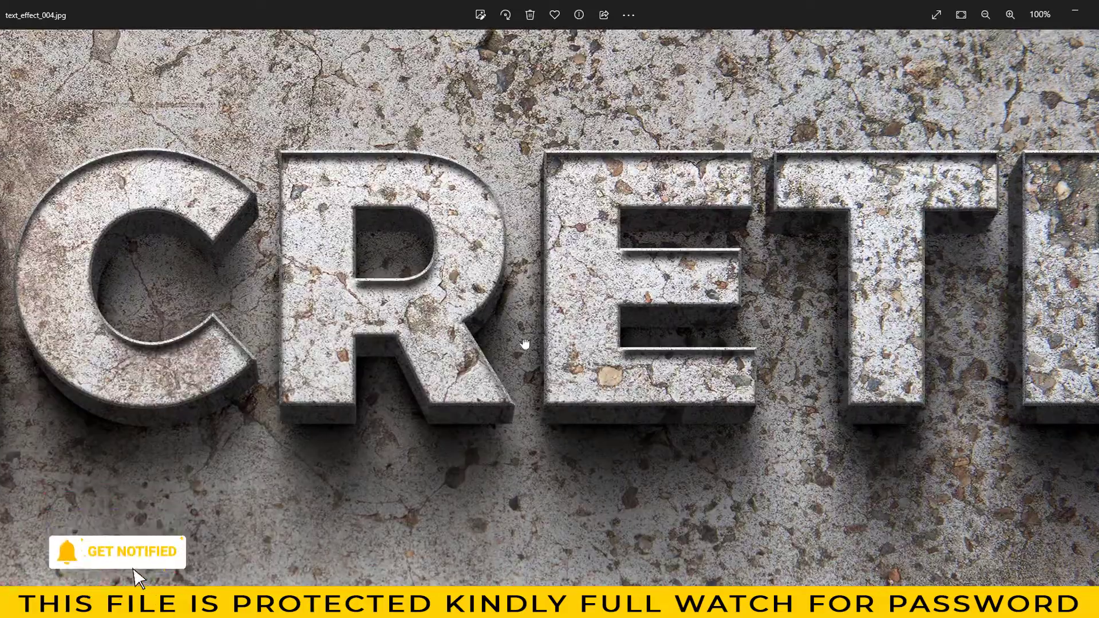
pyautogui.scroll(-2, 572, 372)
pyautogui.scroll(-2, 727, 405)
pyautogui.scroll(-1, 773, 470)
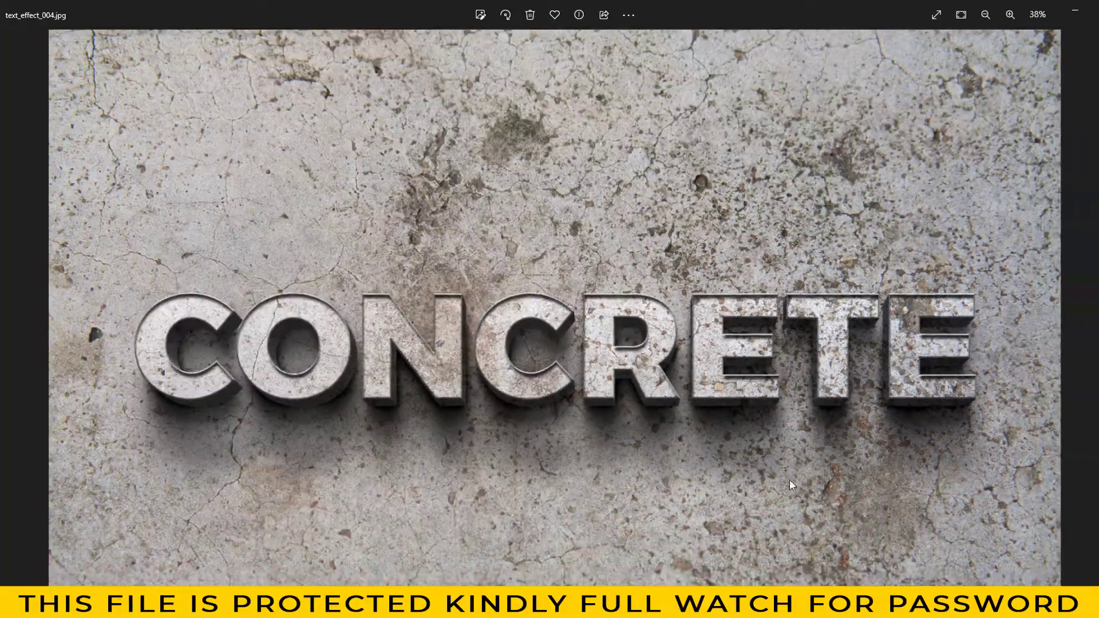
# Zoom into the KIDS MOVIE preview at the V, then briefly view the red DRIVER preview.
pyautogui.press('Right')
pyautogui.scroll(2, 709, 466)
pyautogui.scroll(1, 552, 351)
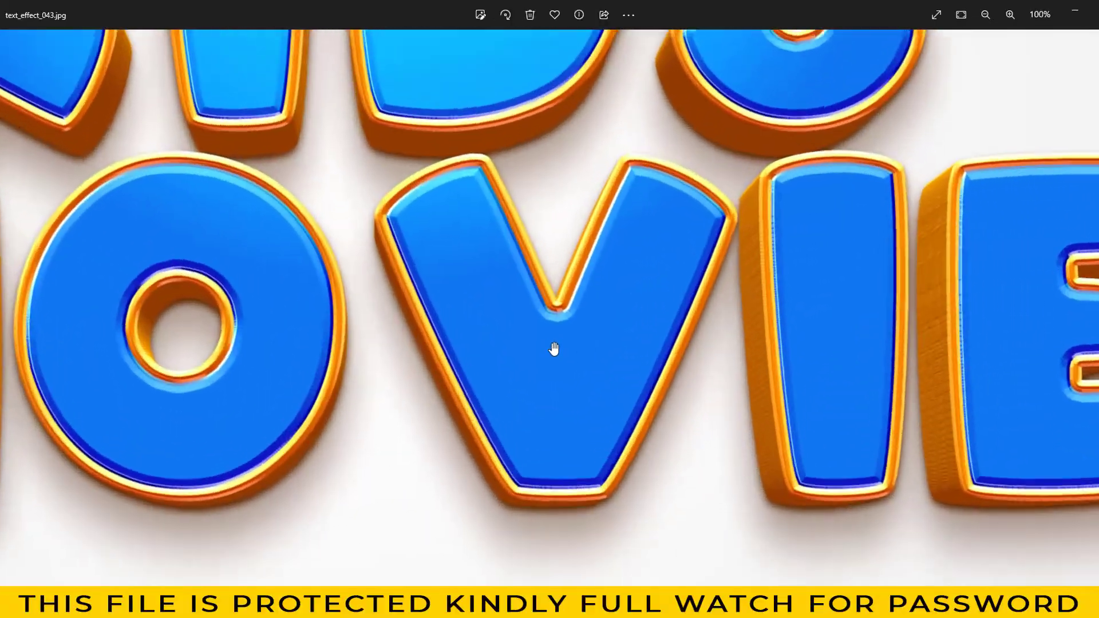
pyautogui.moveTo(552, 351); pyautogui.dragTo(819, 516)
pyautogui.scroll(-2, 650, 409)
pyautogui.scroll(-1, 664, 432)
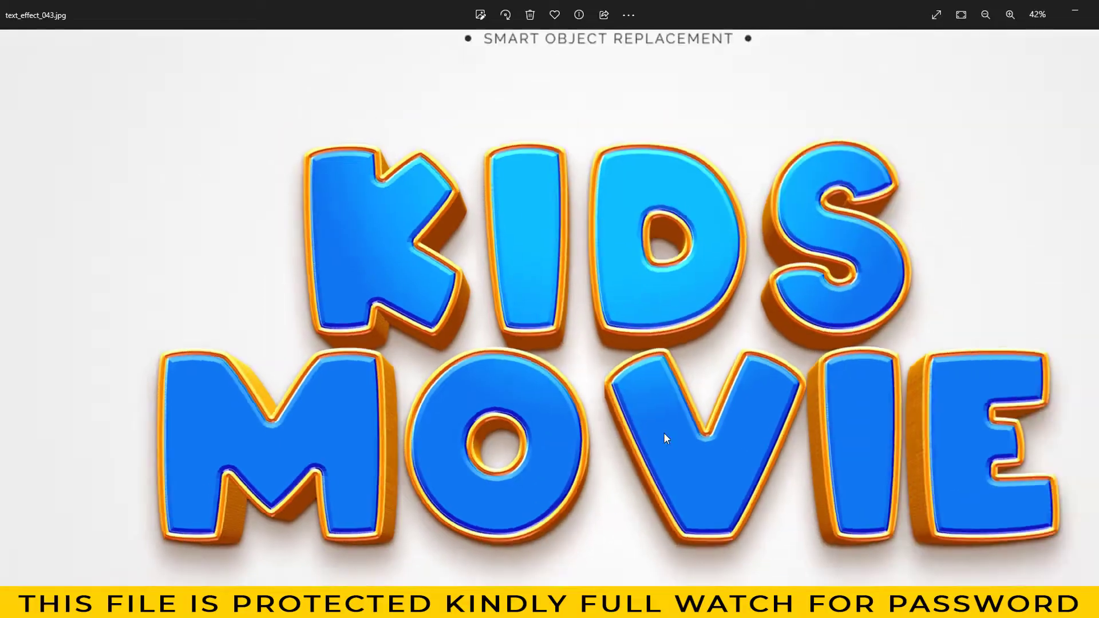
pyautogui.scroll(-1, 664, 432)
pyautogui.press('Right')
pyautogui.scroll(1, 706, 434)
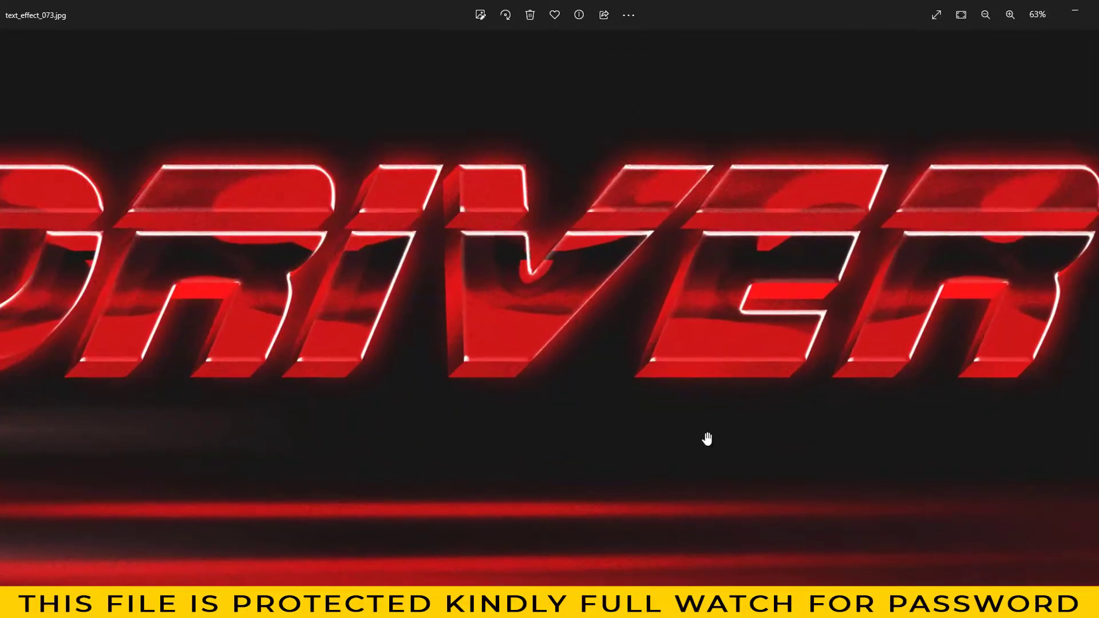
pyautogui.scroll(-1, 620, 432)
# Zoom in on the Thunder preview and pan across its letters, then zoom back out.
pyautogui.press('Right')
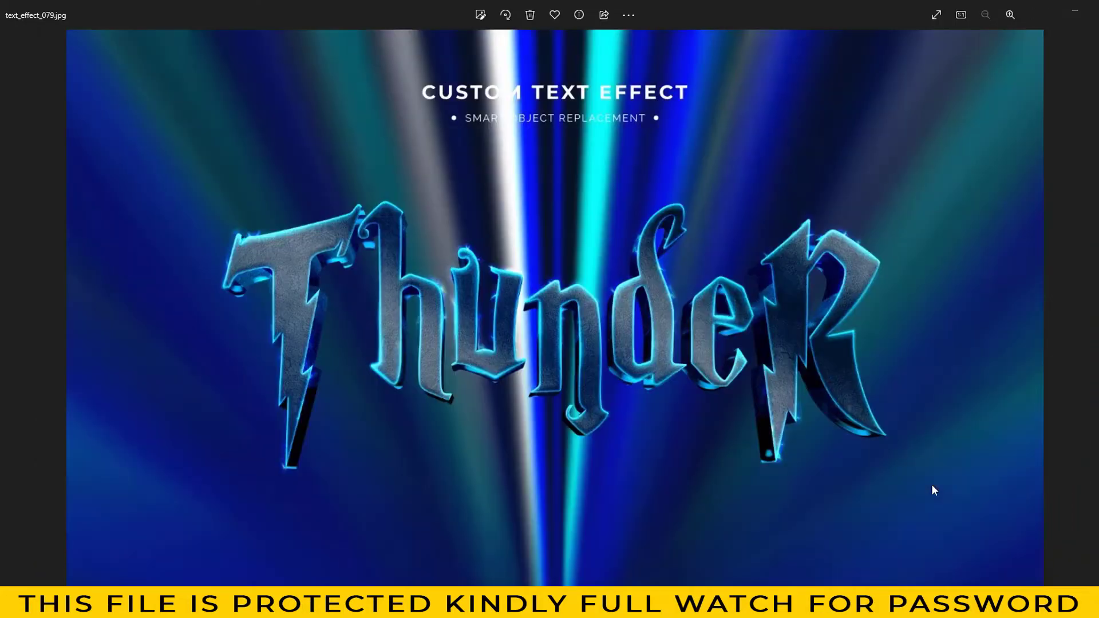
pyautogui.scroll(1, 703, 468)
pyautogui.scroll(1, 491, 429)
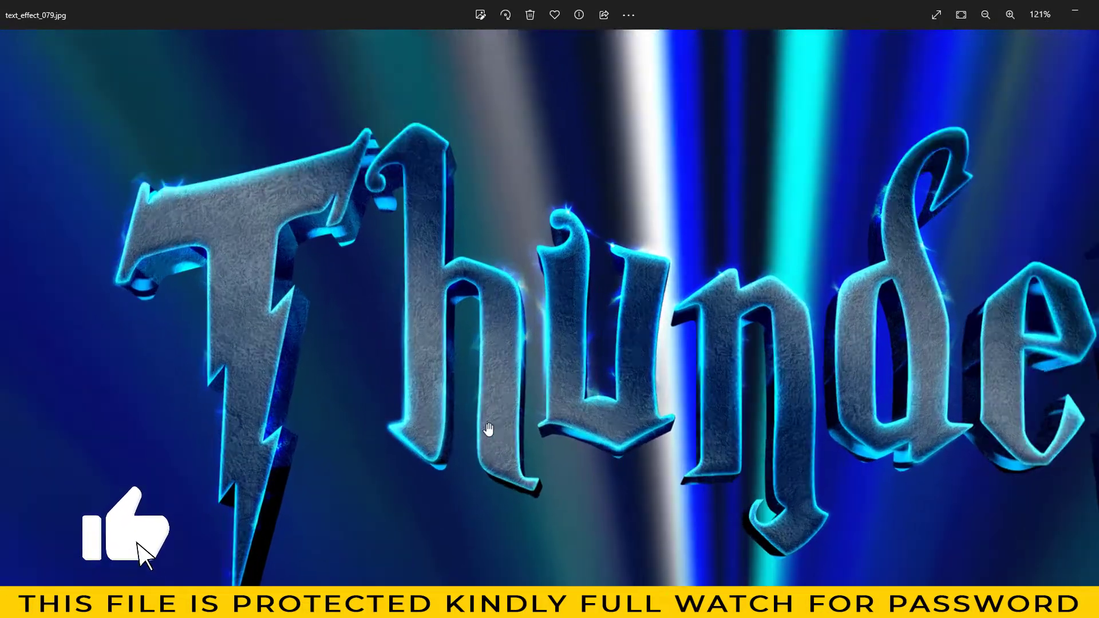
pyautogui.scroll(1, 488, 429)
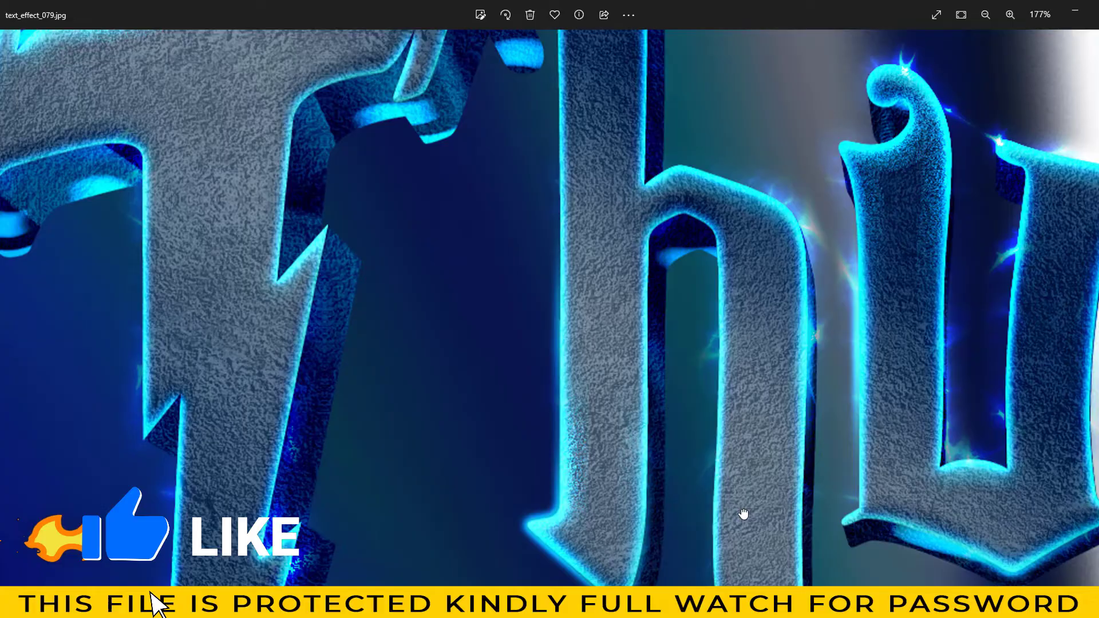
pyautogui.moveTo(741, 515); pyautogui.dragTo(196, 409)
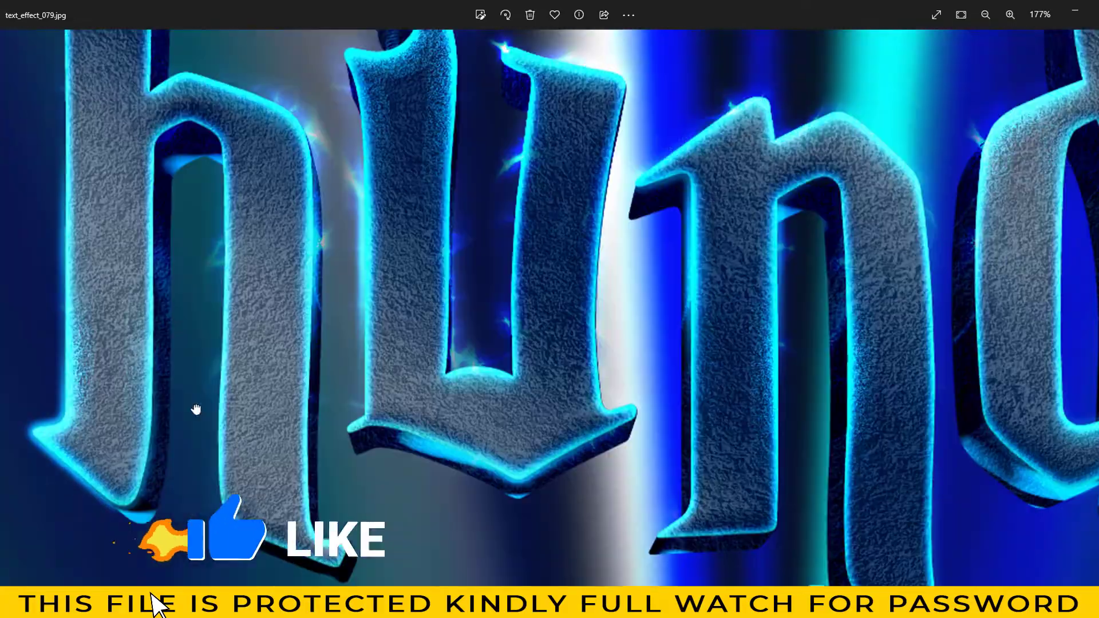
pyautogui.moveTo(821, 412); pyautogui.dragTo(81, 398)
pyautogui.moveTo(847, 385); pyautogui.dragTo(569, 502)
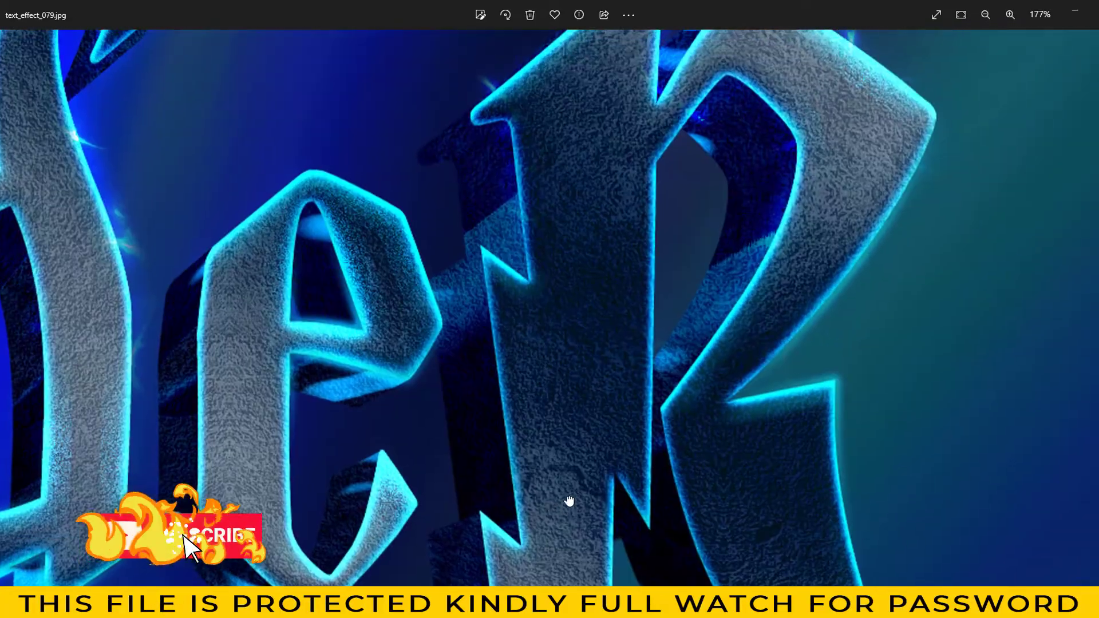
pyautogui.scroll(-1, 759, 416)
pyautogui.scroll(-1, 665, 449)
pyautogui.scroll(-1, 776, 523)
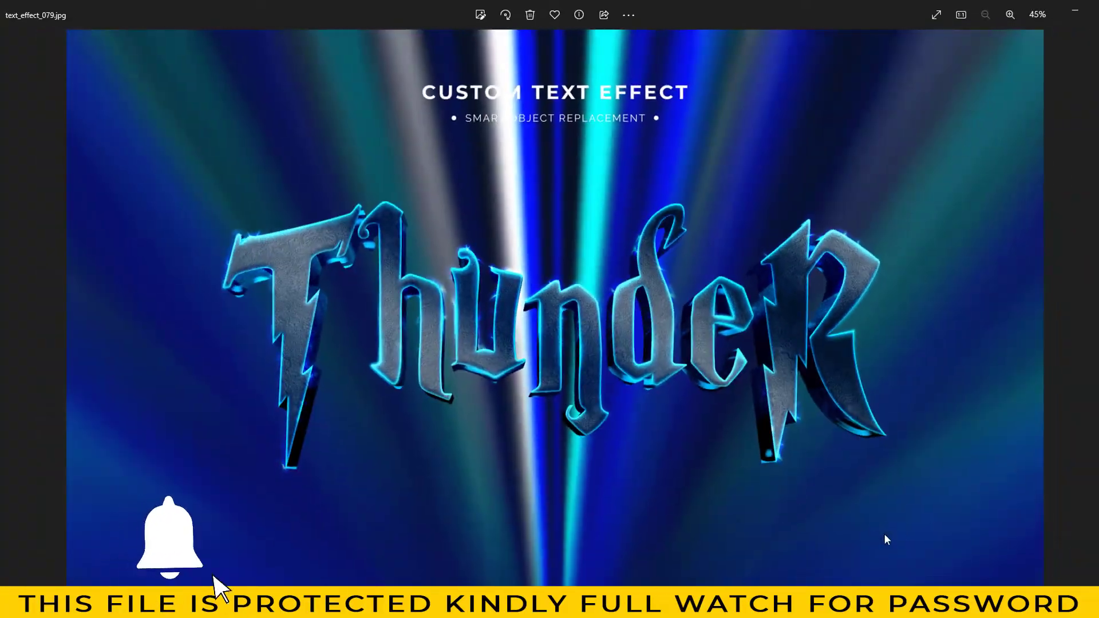
# Zoom and pan the neon Black Friday preview to inspect the BLACK and Friday lettering.
pyautogui.press('Right')
pyautogui.scroll(2, 637, 484)
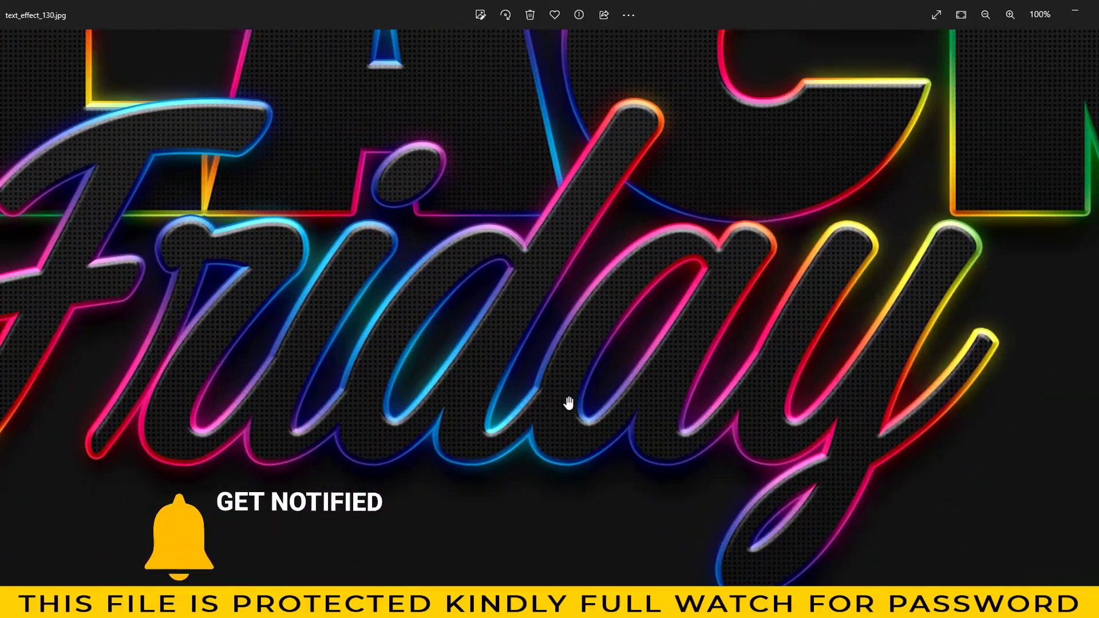
pyautogui.moveTo(568, 403); pyautogui.dragTo(767, 340)
pyautogui.moveTo(635, 283); pyautogui.dragTo(674, 491)
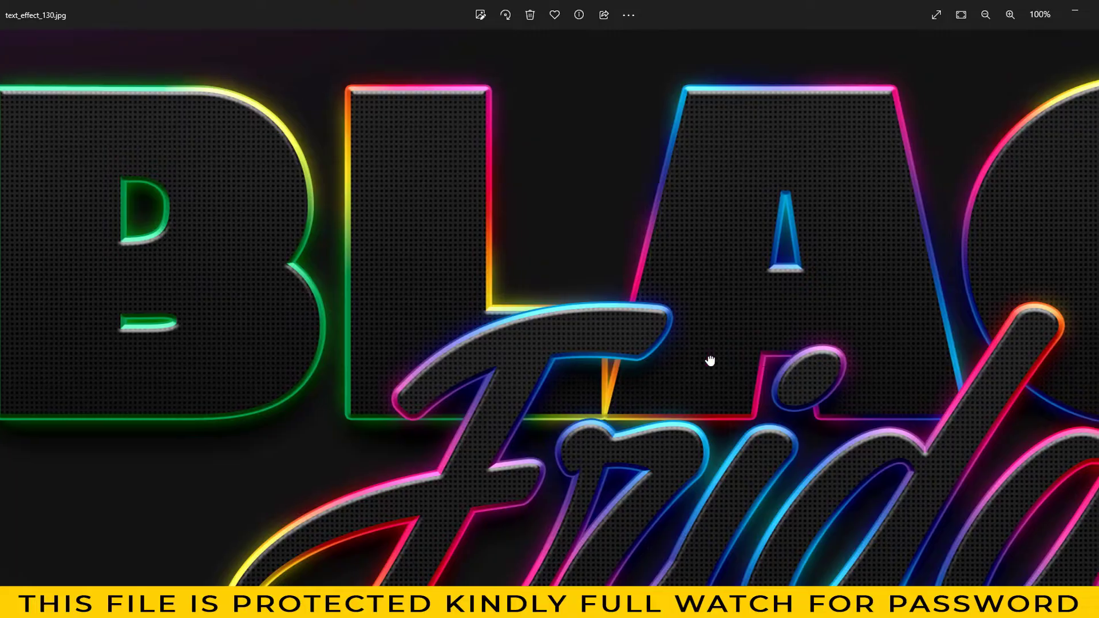
pyautogui.moveTo(712, 363); pyautogui.dragTo(368, 366)
pyautogui.moveTo(914, 345); pyautogui.dragTo(738, 261)
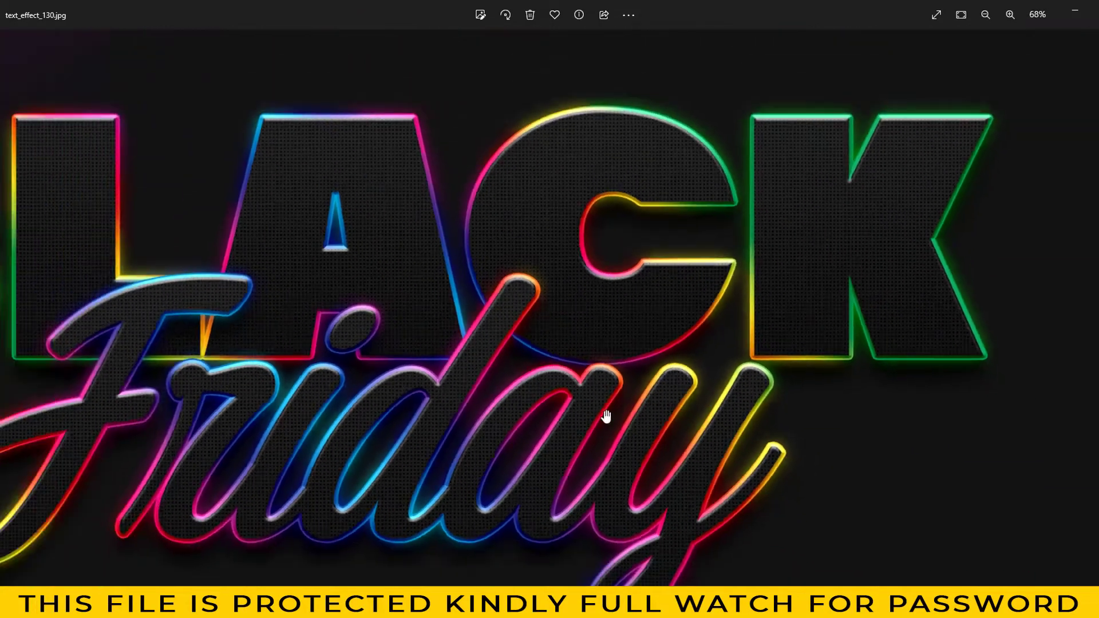
pyautogui.scroll(-1, 706, 373)
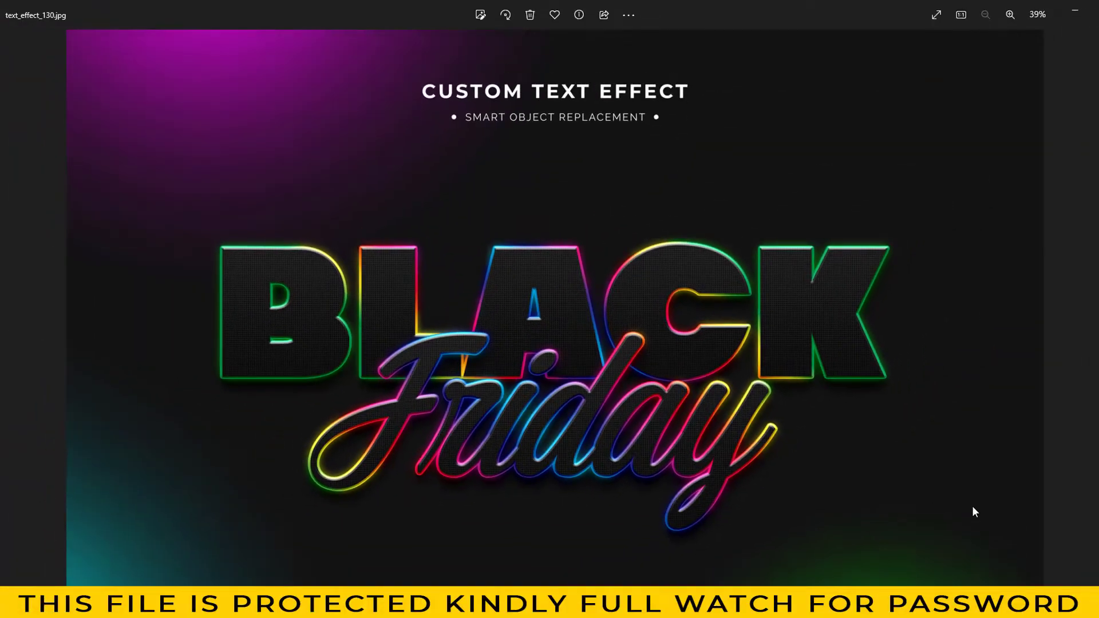
# Zoom in and back out on the red Black Friday preview.
pyautogui.press('Right')
pyautogui.scroll(3, 655, 456)
pyautogui.scroll(3, 544, 412)
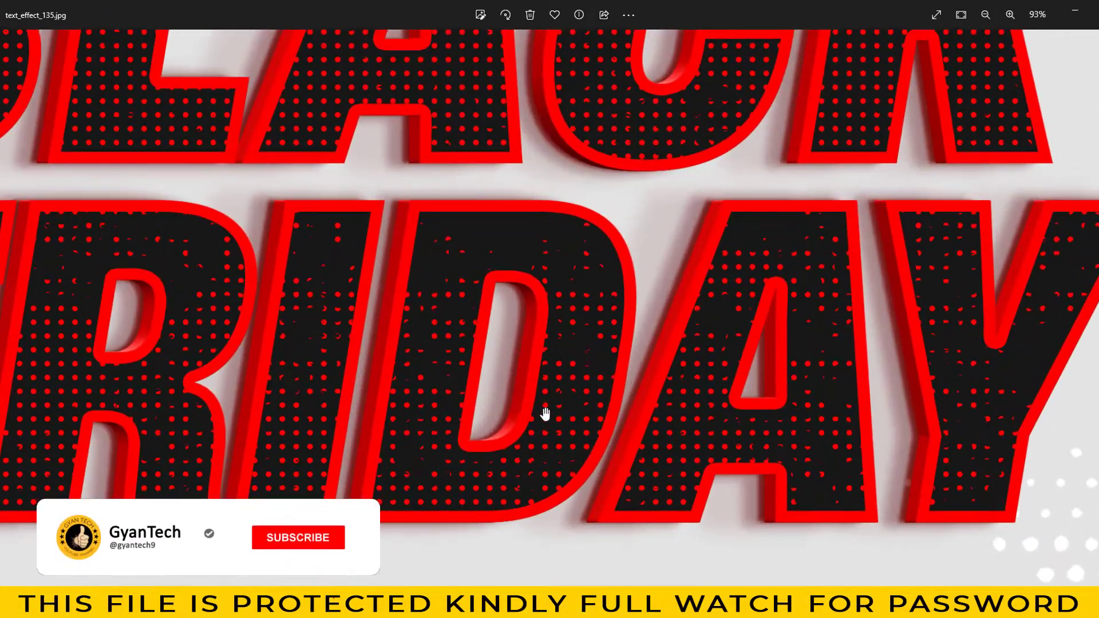
pyautogui.scroll(-1, 1073, 336)
pyautogui.scroll(-3, 798, 251)
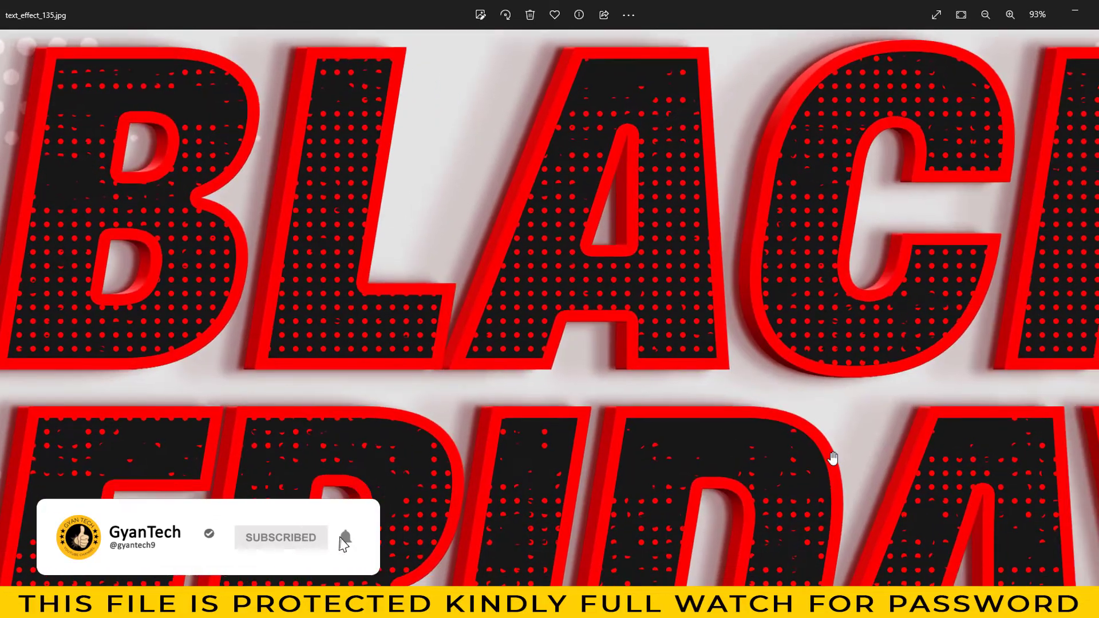
pyautogui.scroll(-2, 829, 456)
pyautogui.scroll(-2, 913, 471)
# Zoom in and back out on the Valentine's Day neon preview.
pyautogui.press('Right')
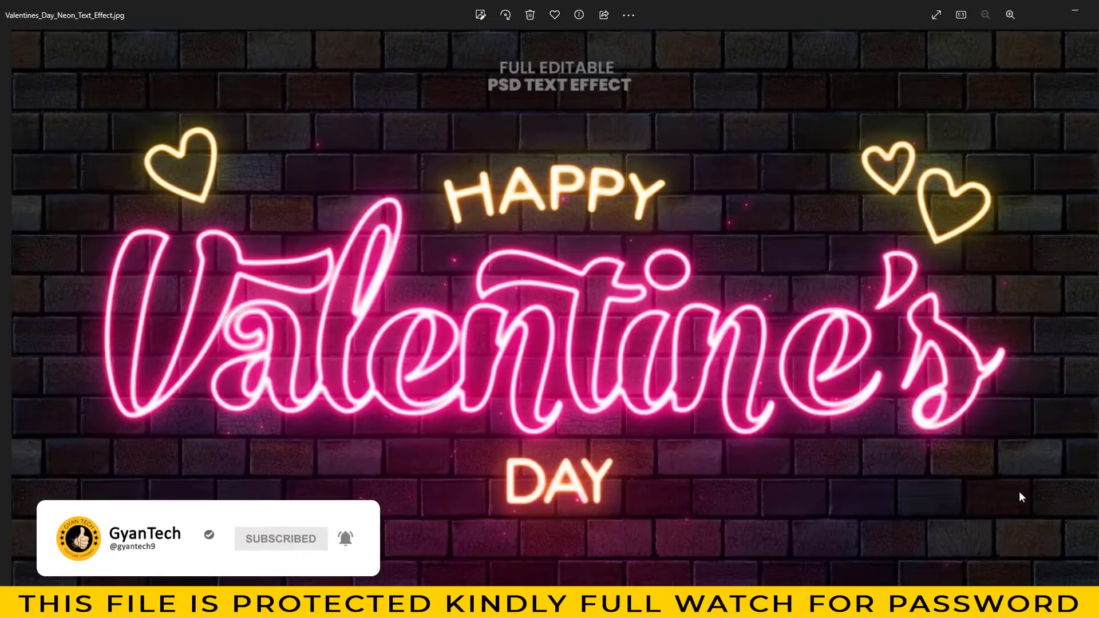
pyautogui.scroll(1, 715, 486)
pyautogui.scroll(1, 716, 485)
pyautogui.scroll(2, 716, 486)
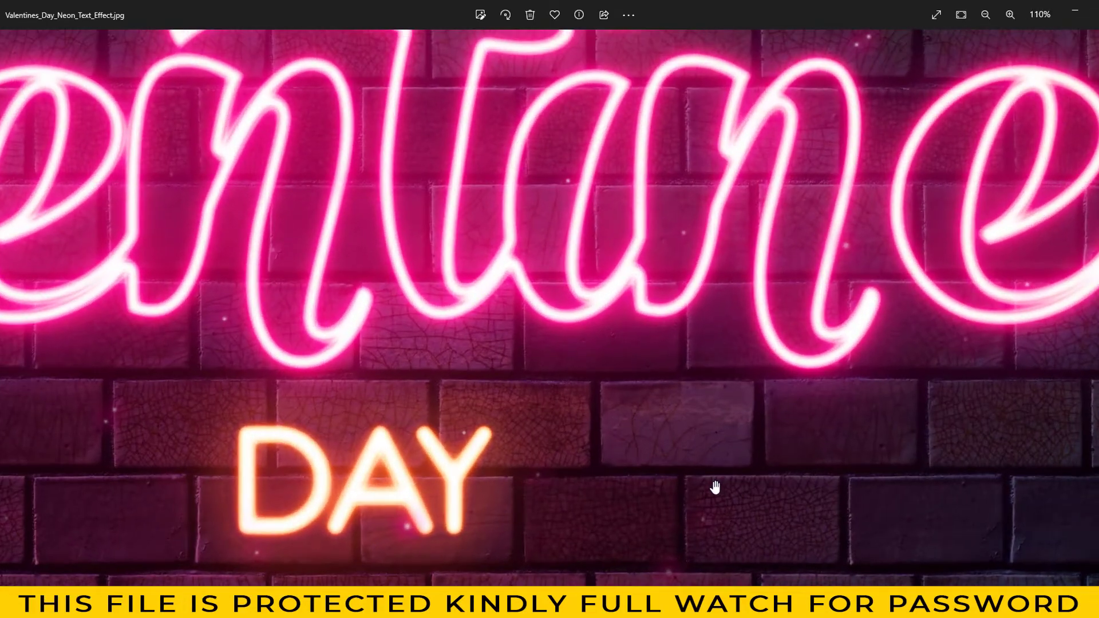
pyautogui.scroll(-2, 716, 486)
pyautogui.scroll(-2, 635, 301)
pyautogui.scroll(-1, 643, 490)
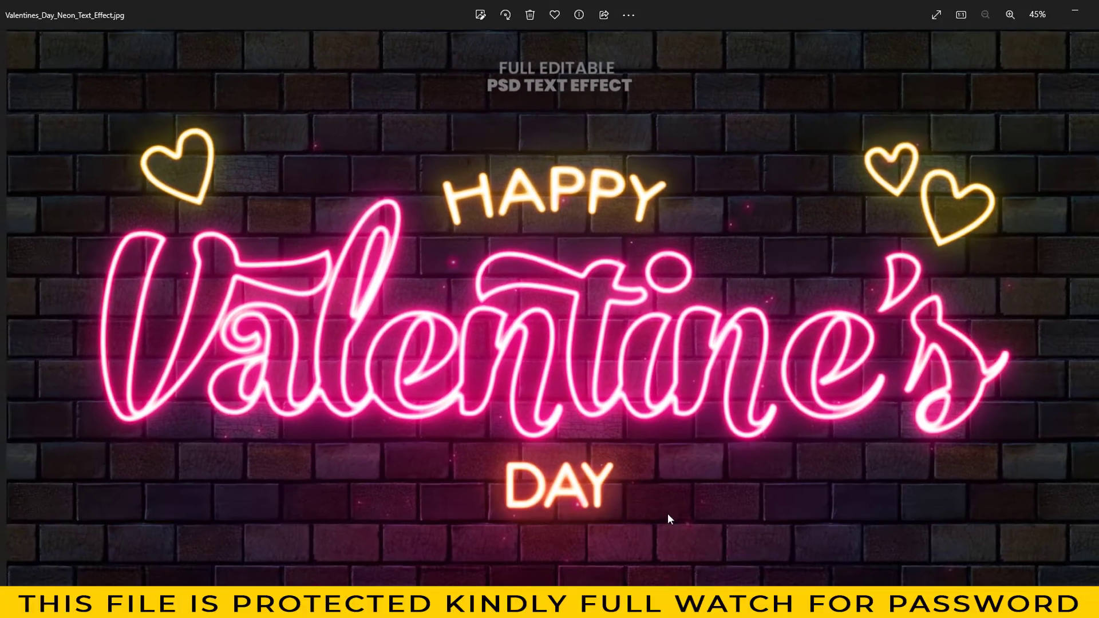
# Zoom and pan the WELL DONE preview to inspect the DON letters.
pyautogui.press('Right')
pyautogui.scroll(5, 641, 461)
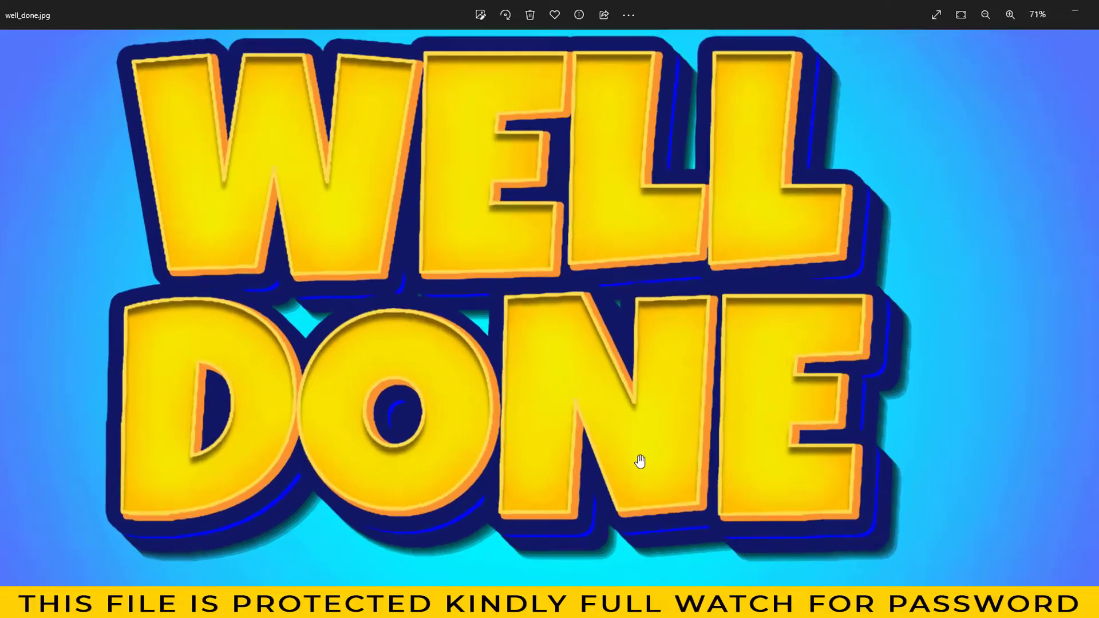
pyautogui.moveTo(503, 434)
pyautogui.mouseDown()
pyautogui.moveTo(891, 394)
pyautogui.moveTo(314, 398)
pyautogui.mouseUp()
pyautogui.scroll(3, 606, 422)
pyautogui.scroll(-3, 854, 350)
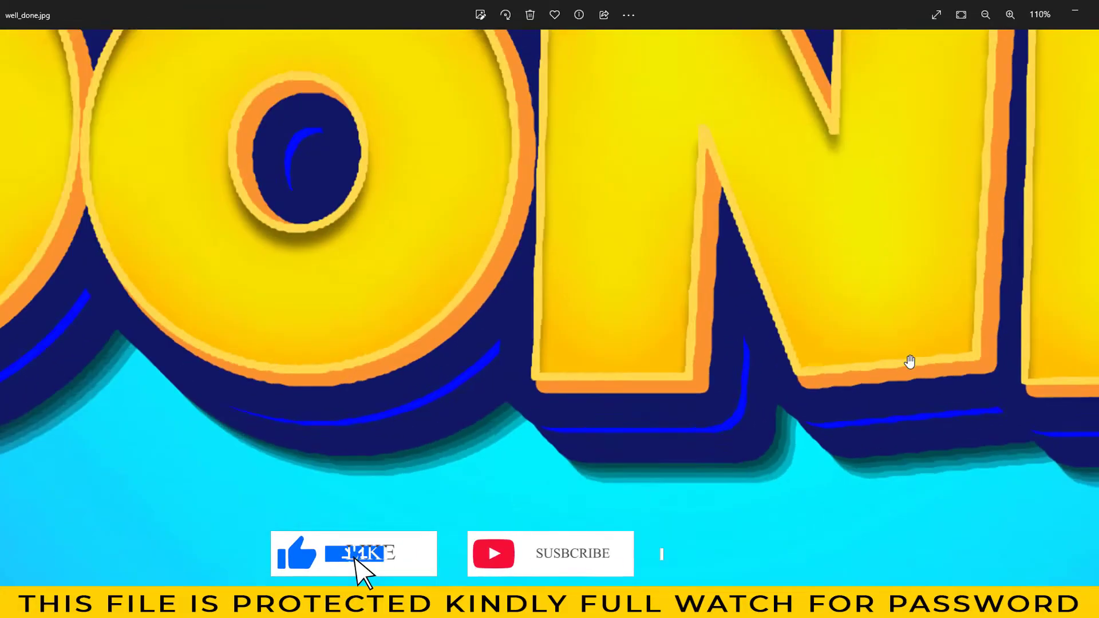
pyautogui.scroll(-3, 939, 434)
pyautogui.scroll(-2, 961, 387)
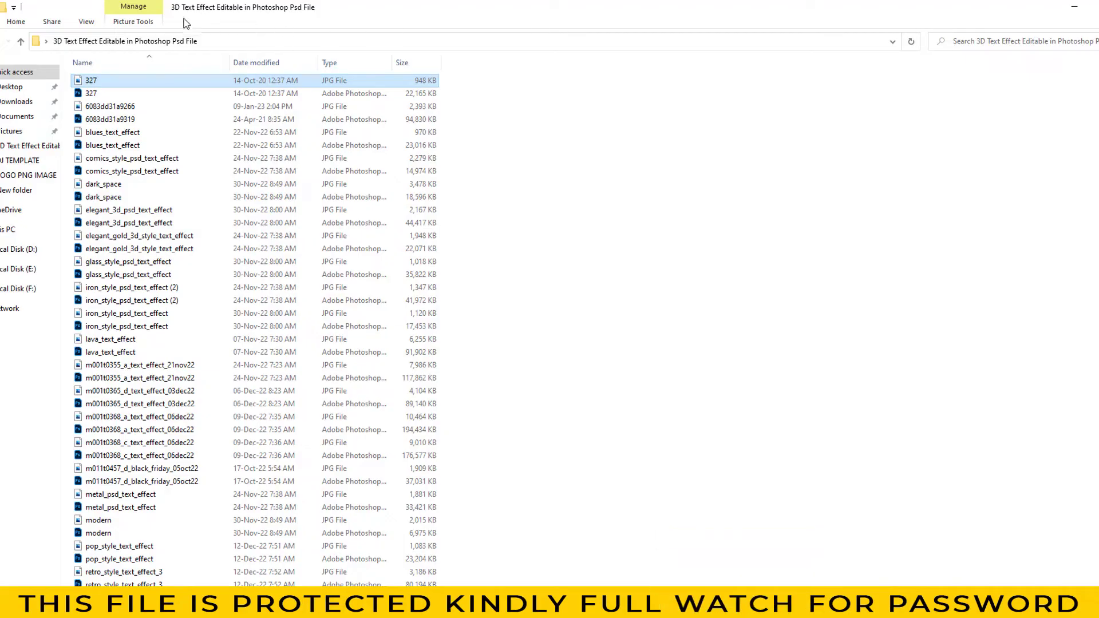
# Show the effects folder as large thumbnails and refresh its contents twice.
pyautogui.click(87, 22)
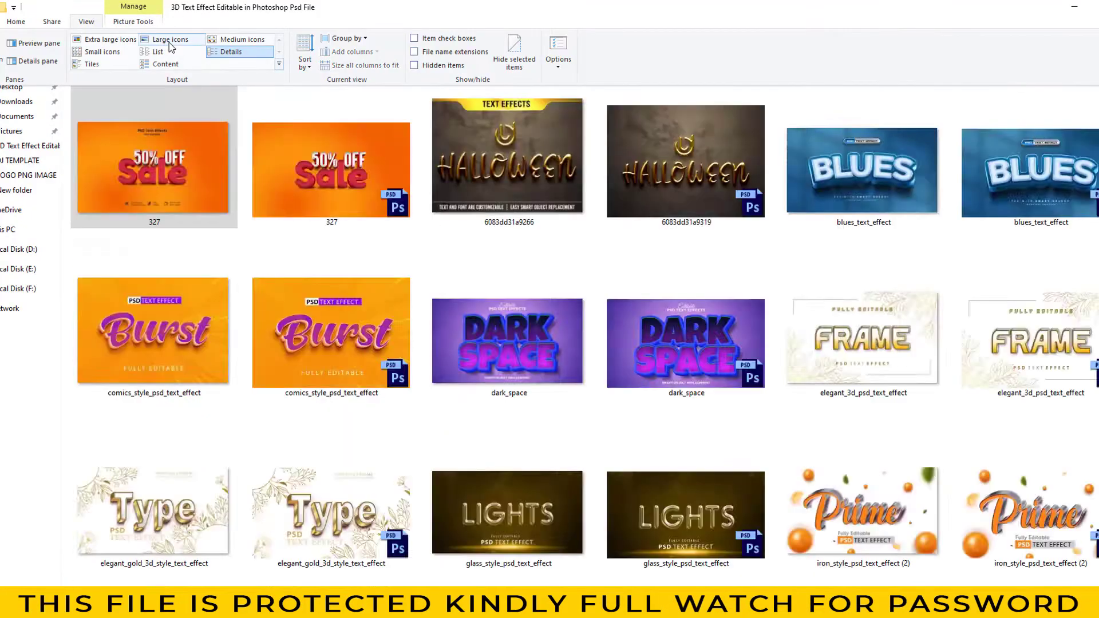
pyautogui.click(169, 43)
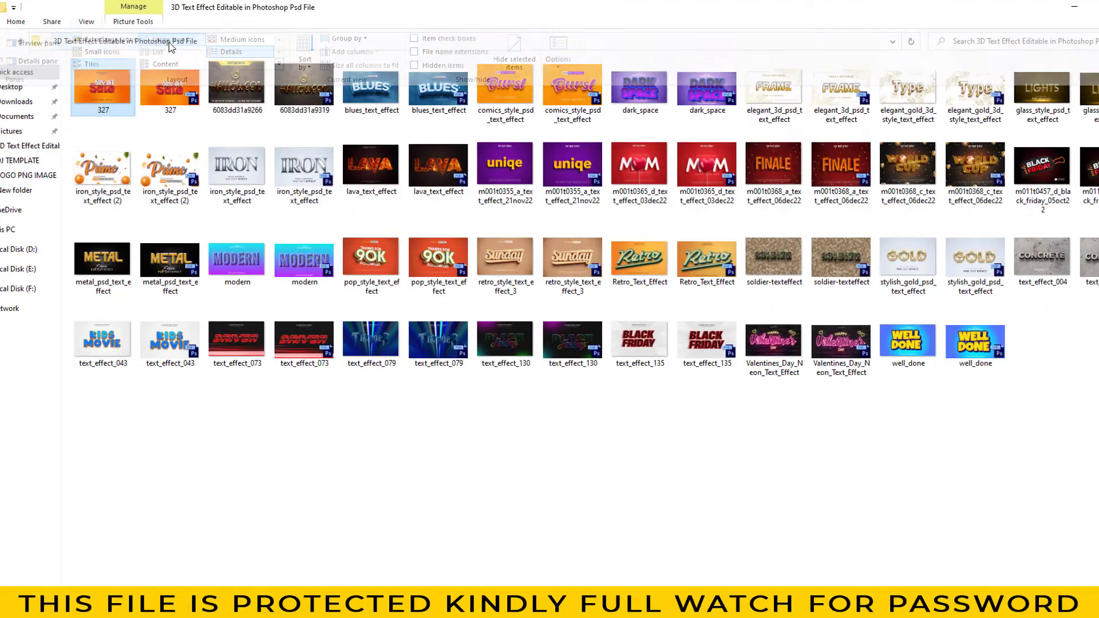
pyautogui.rightClick(422, 435)
pyautogui.click(458, 486)
pyautogui.rightClick(519, 441)
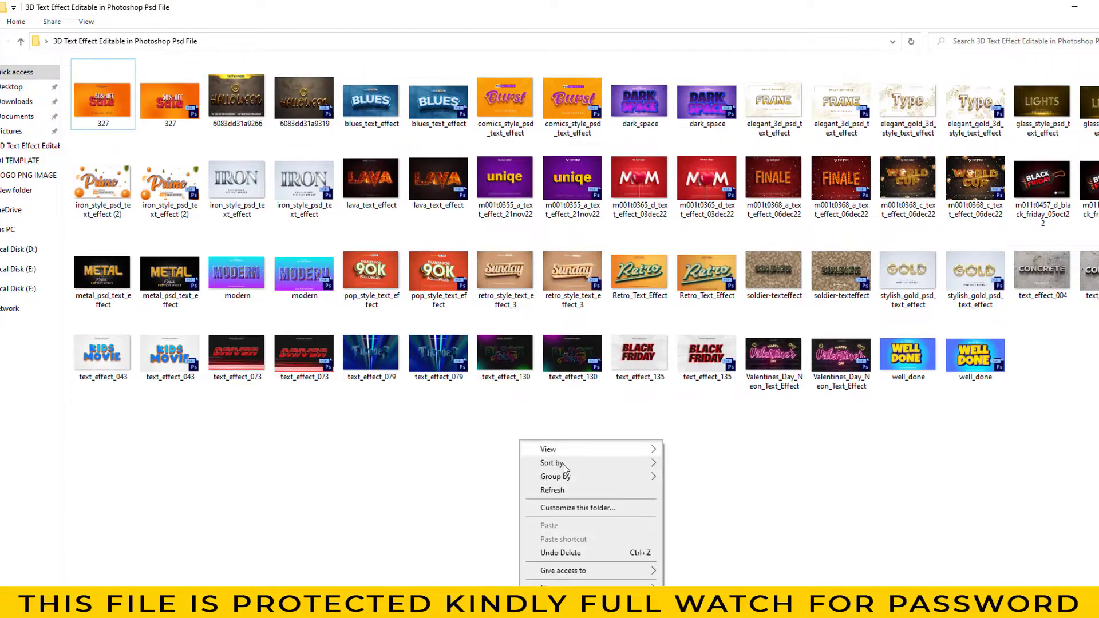
pyautogui.click(558, 491)
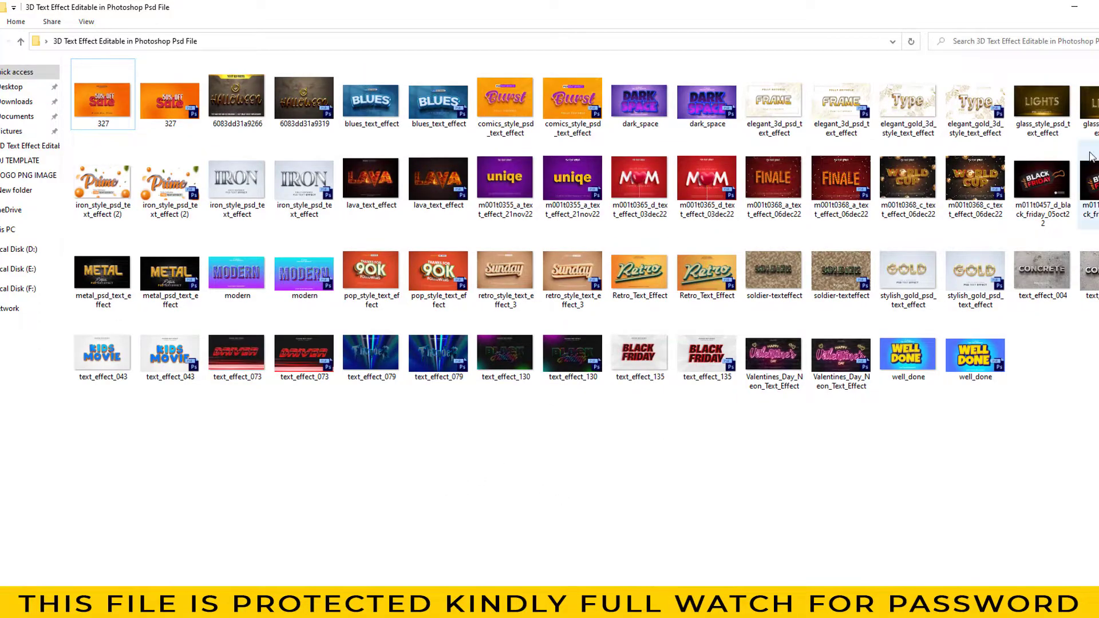
# Open m001t0368_c_text_effect_06dec22.psd from its context menu.
pyautogui.click(945, 192)
pyautogui.rightClick(946, 191)
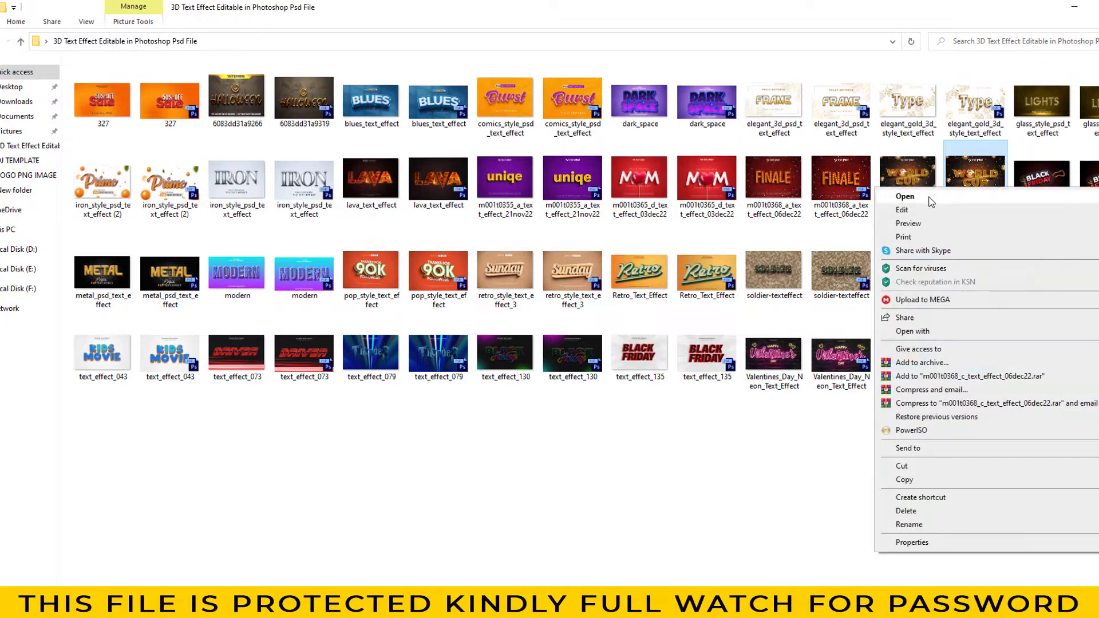
pyautogui.click(933, 197)
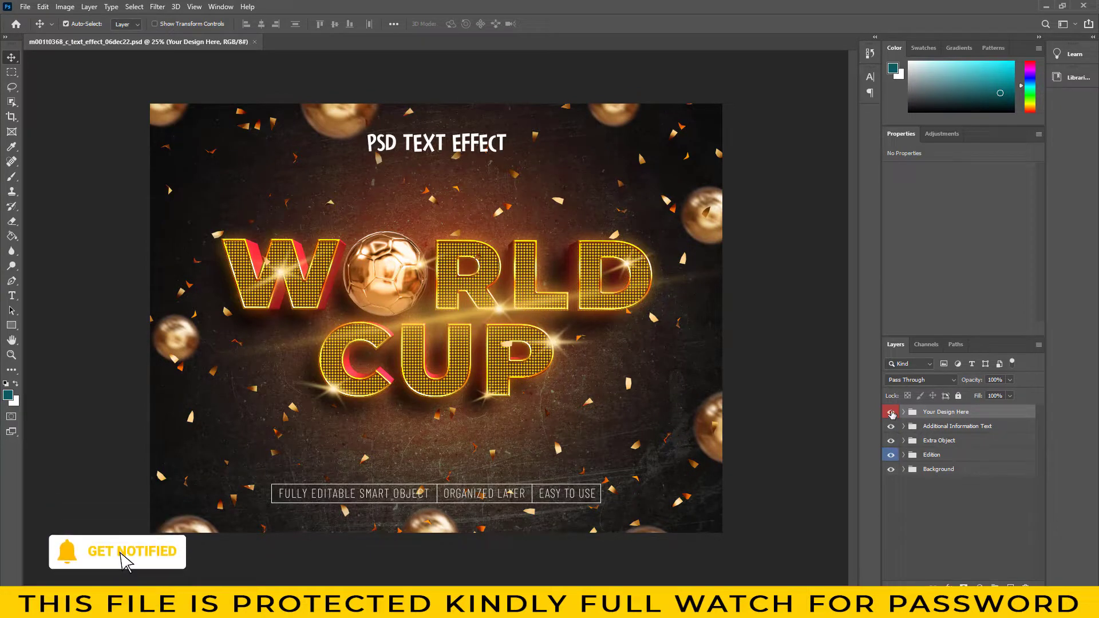
# Hide and restore the Your Design Here, Extra Object and Edition layers, then expand Edition.
pyautogui.click(891, 413)
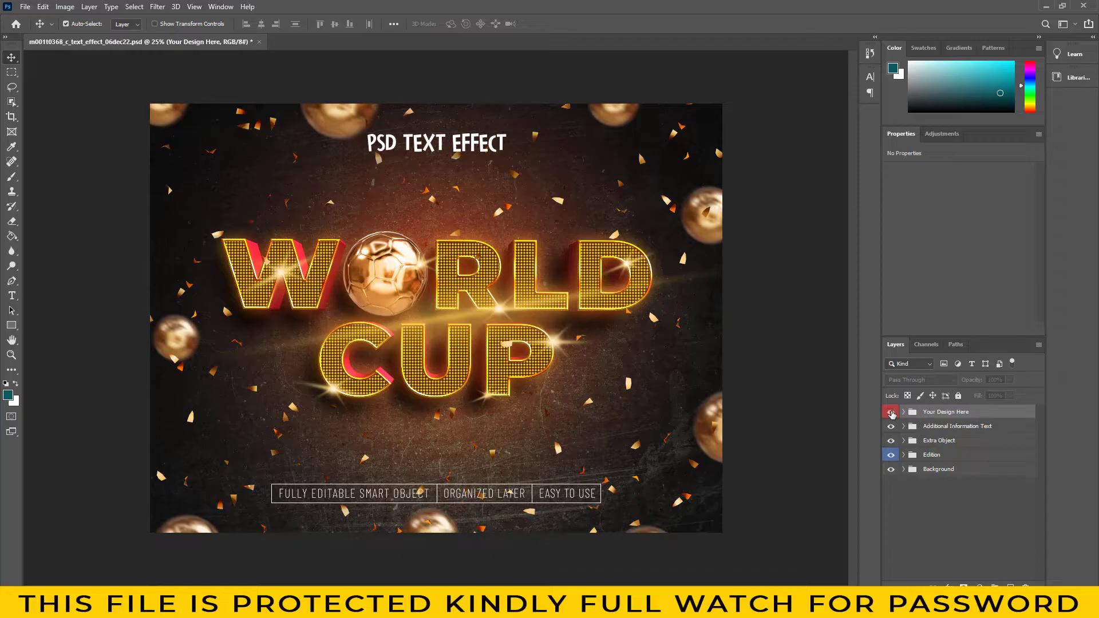
pyautogui.click(891, 441)
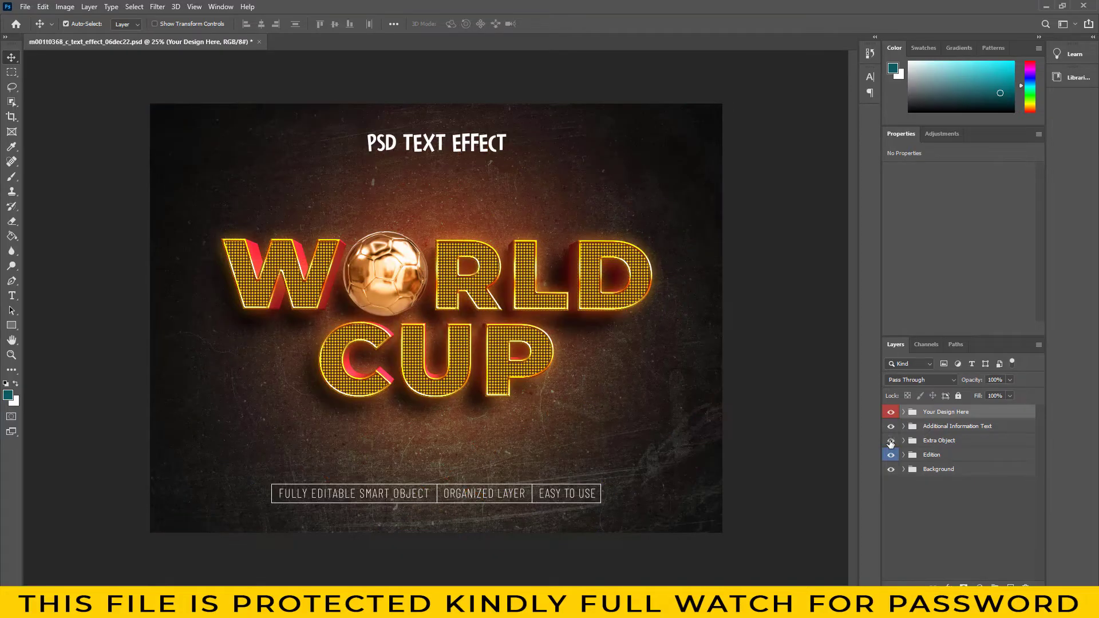
pyautogui.click(891, 441)
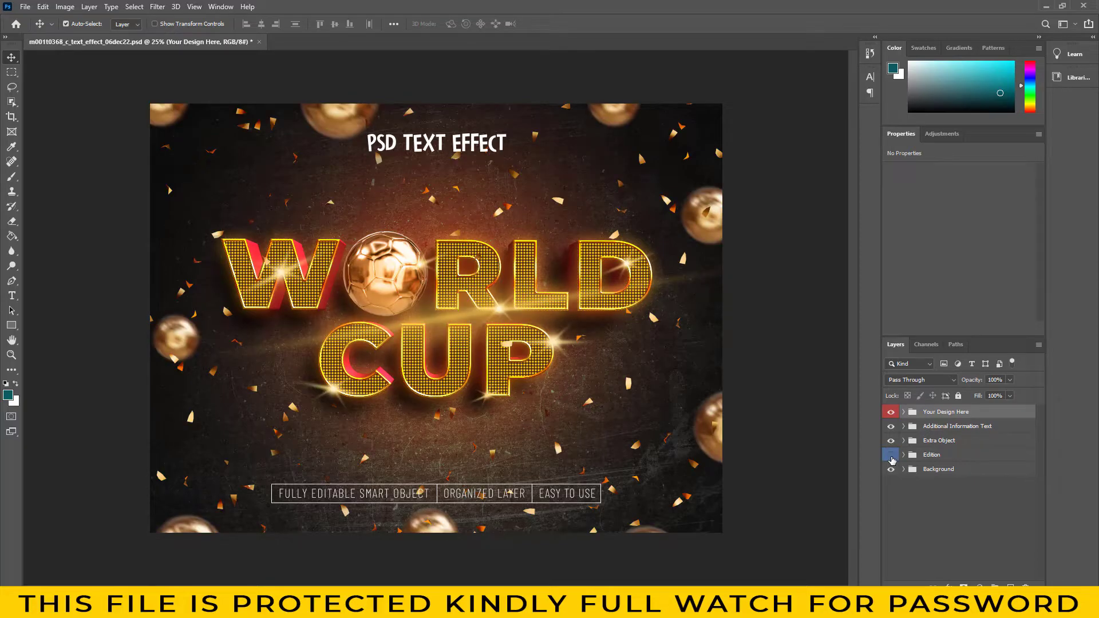
pyautogui.click(891, 455)
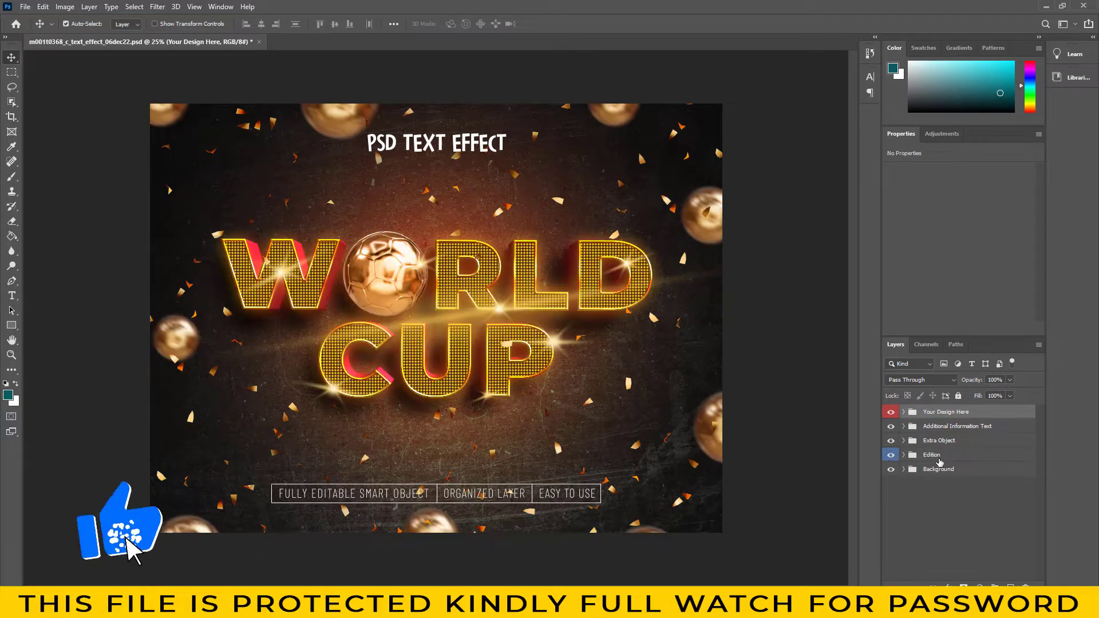
pyautogui.click(903, 455)
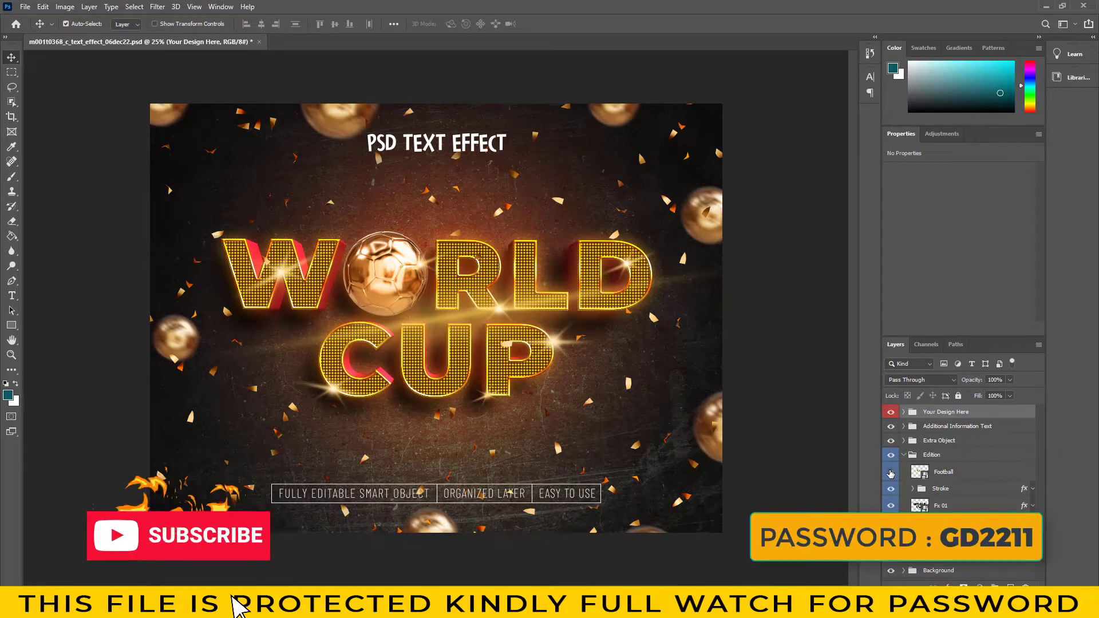
# Hide and restore the Football, Stroke, Fx 01 and Color layers to inspect each gold effect.
pyautogui.click(891, 472)
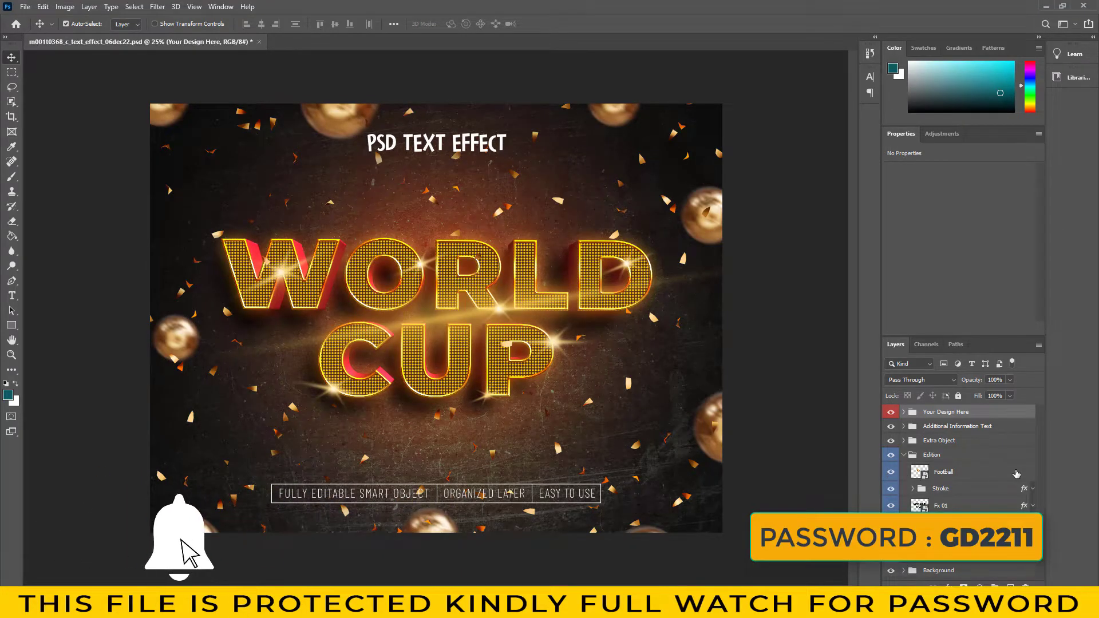
pyautogui.click(891, 472)
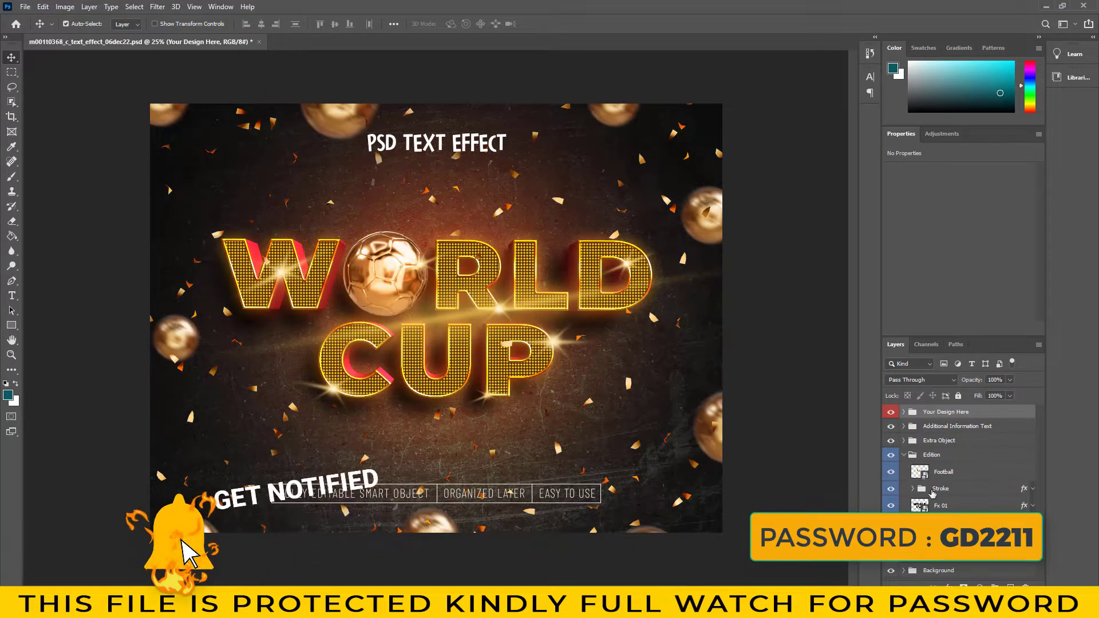
pyautogui.click(891, 489)
pyautogui.click(892, 489)
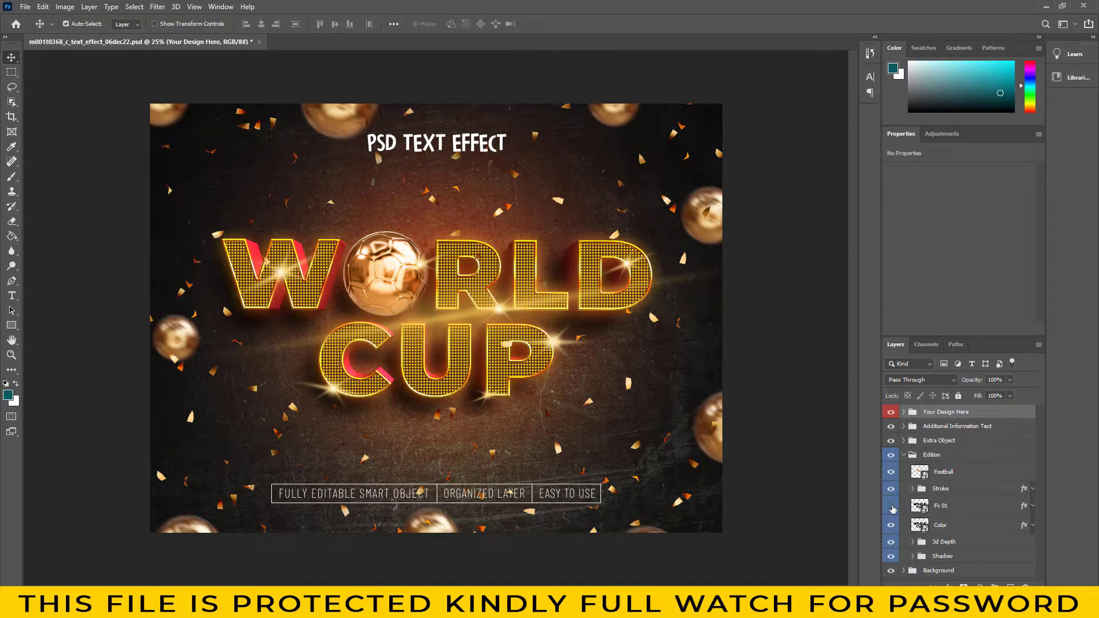
pyautogui.click(891, 506)
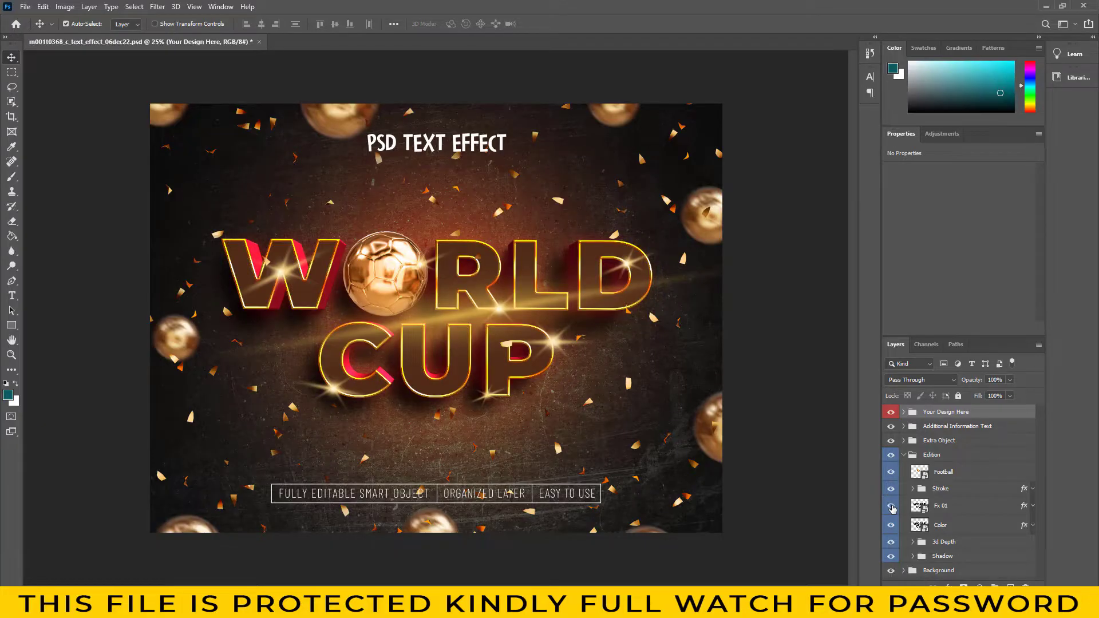
pyautogui.click(891, 506)
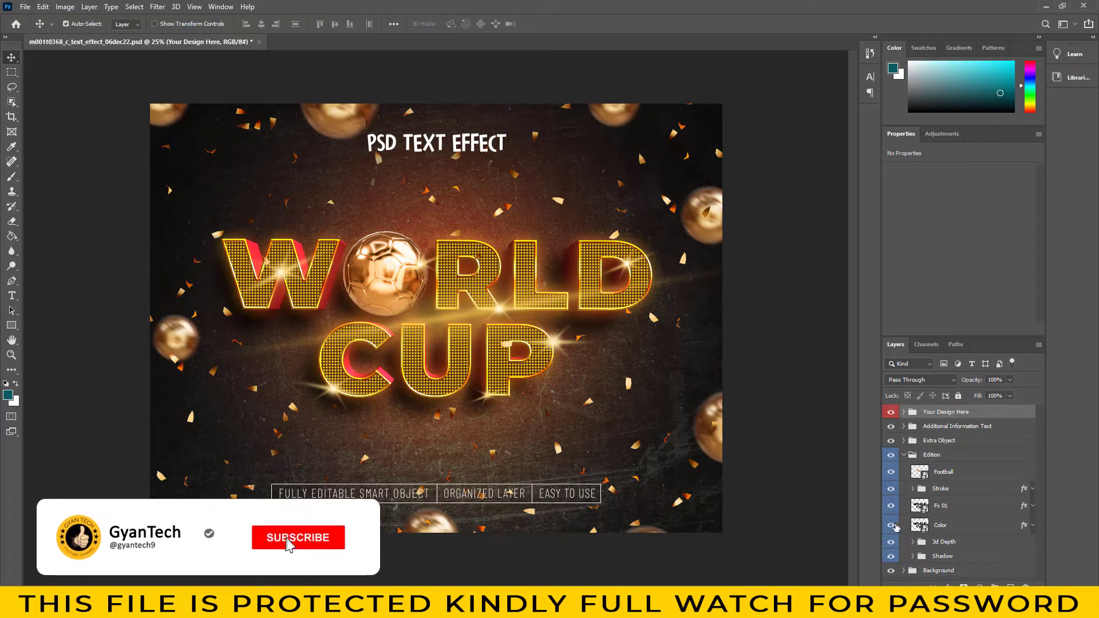
pyautogui.click(894, 525)
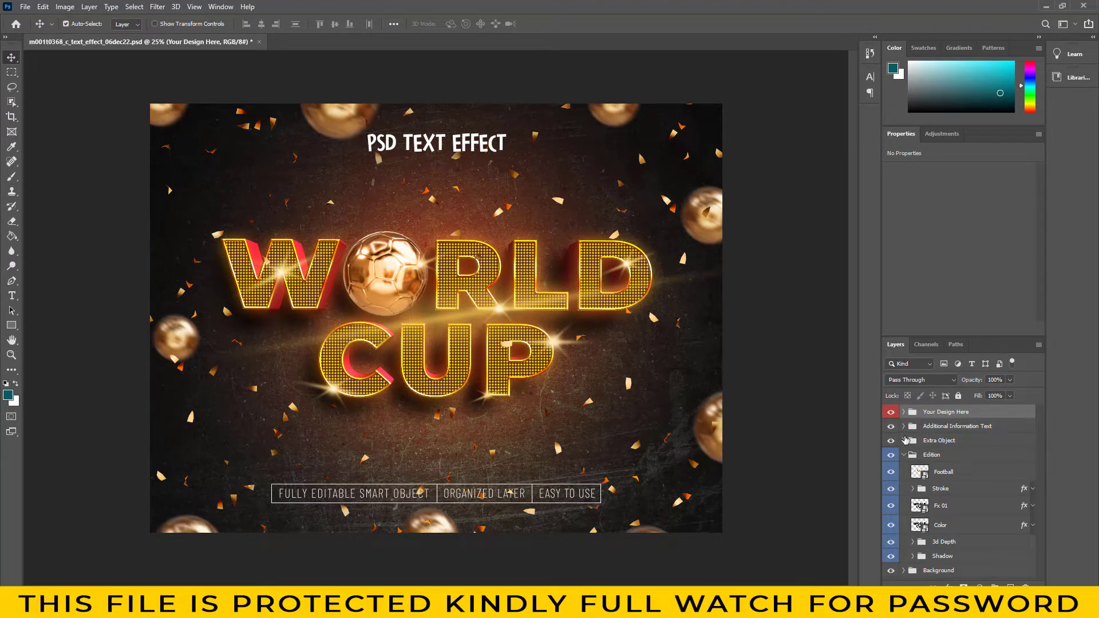
# Change the Design smart object's WORLD text to GYANTECH and save it back into the poster.
pyautogui.click(903, 412)
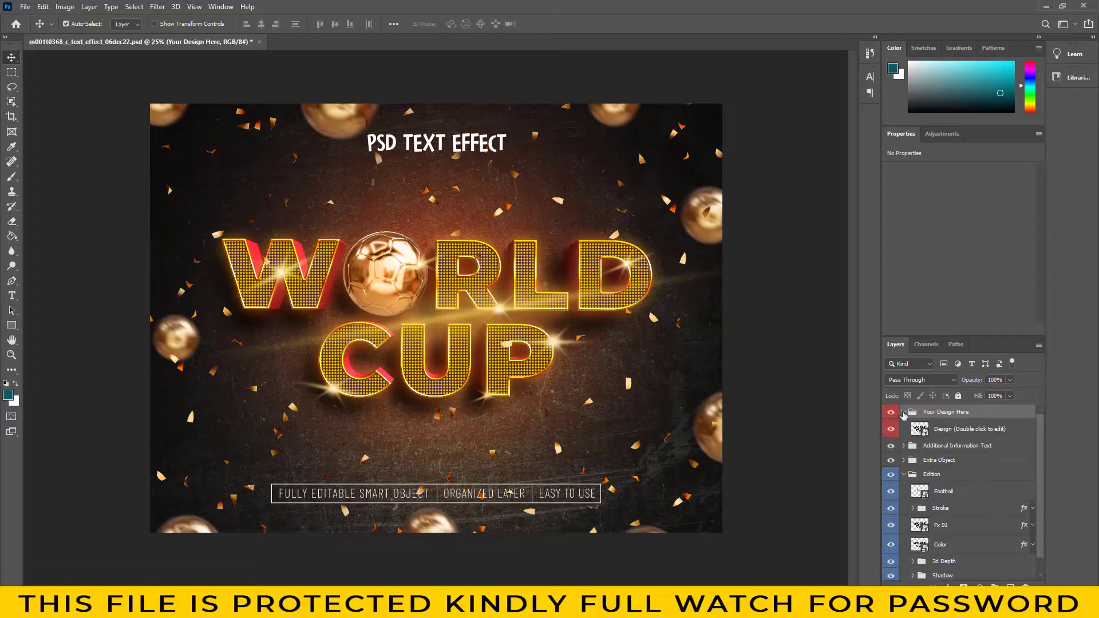
pyautogui.click(966, 430)
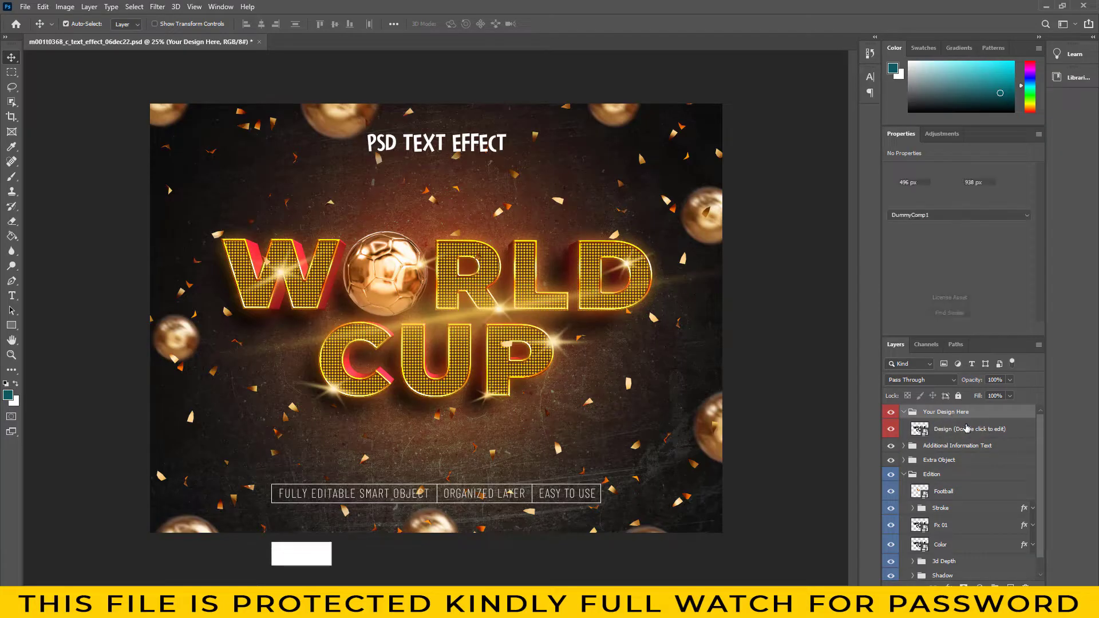
pyautogui.doubleClick(920, 430)
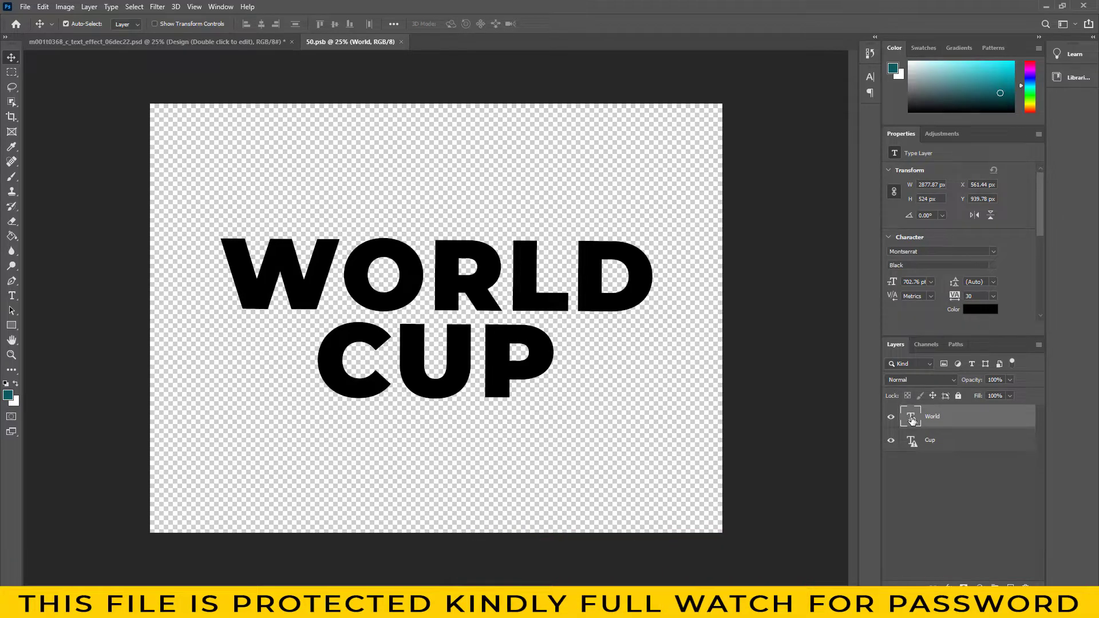
pyautogui.doubleClick(912, 421)
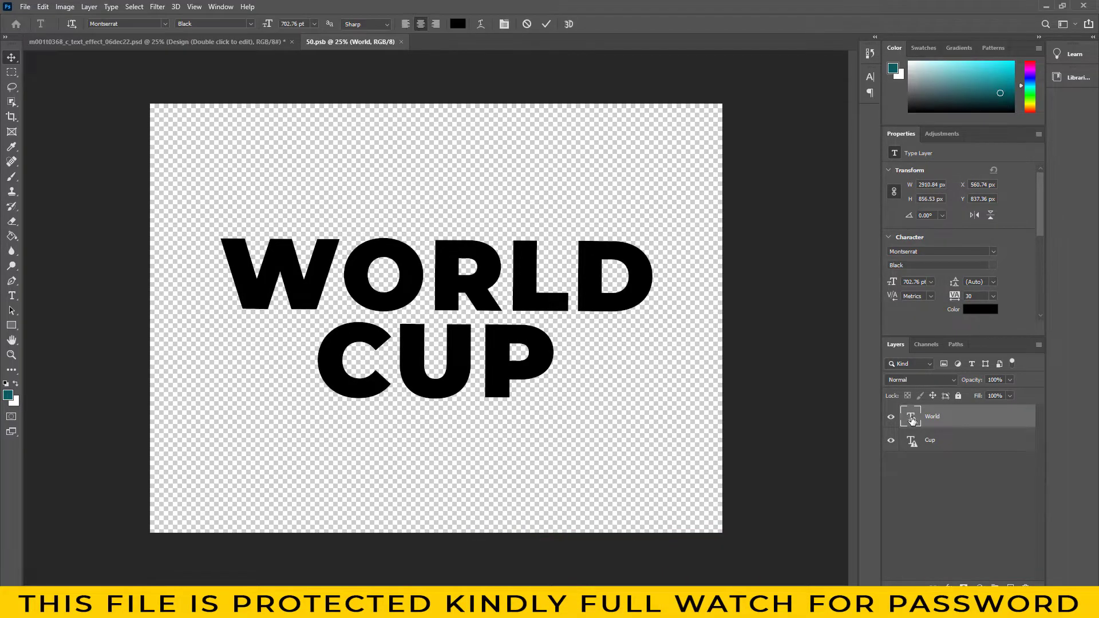
pyautogui.click(644, 285)
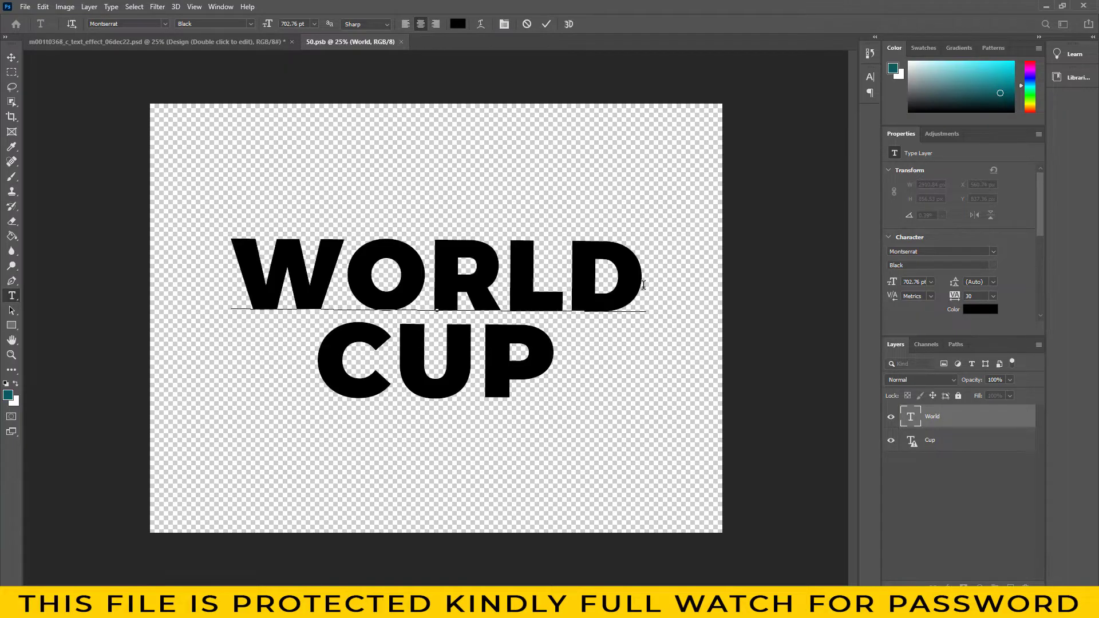
pyautogui.click(385, 42)
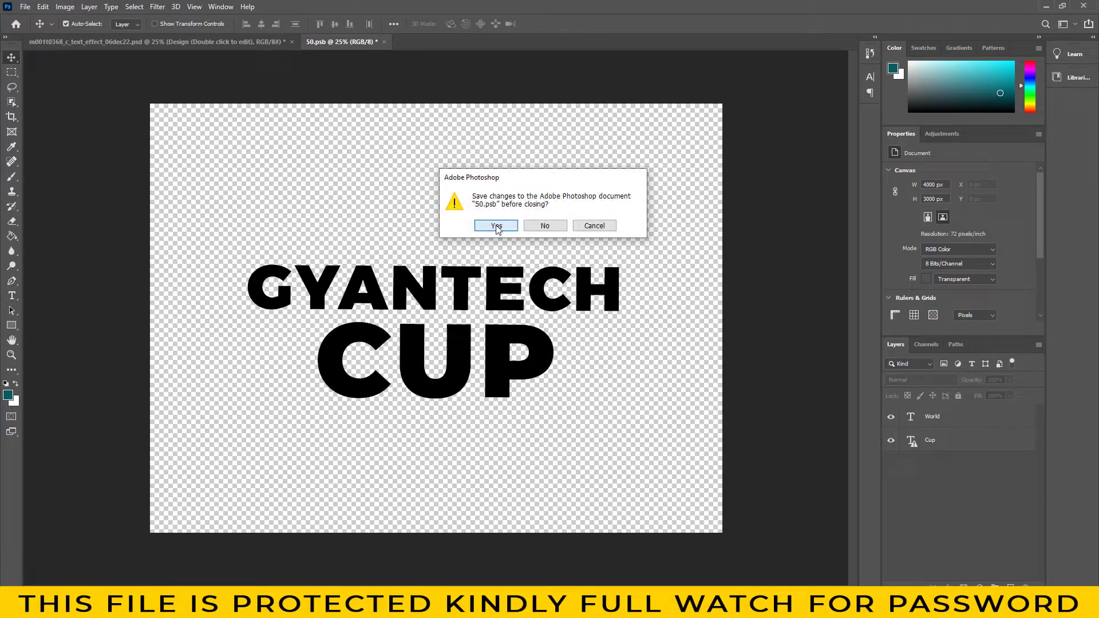
pyautogui.click(497, 226)
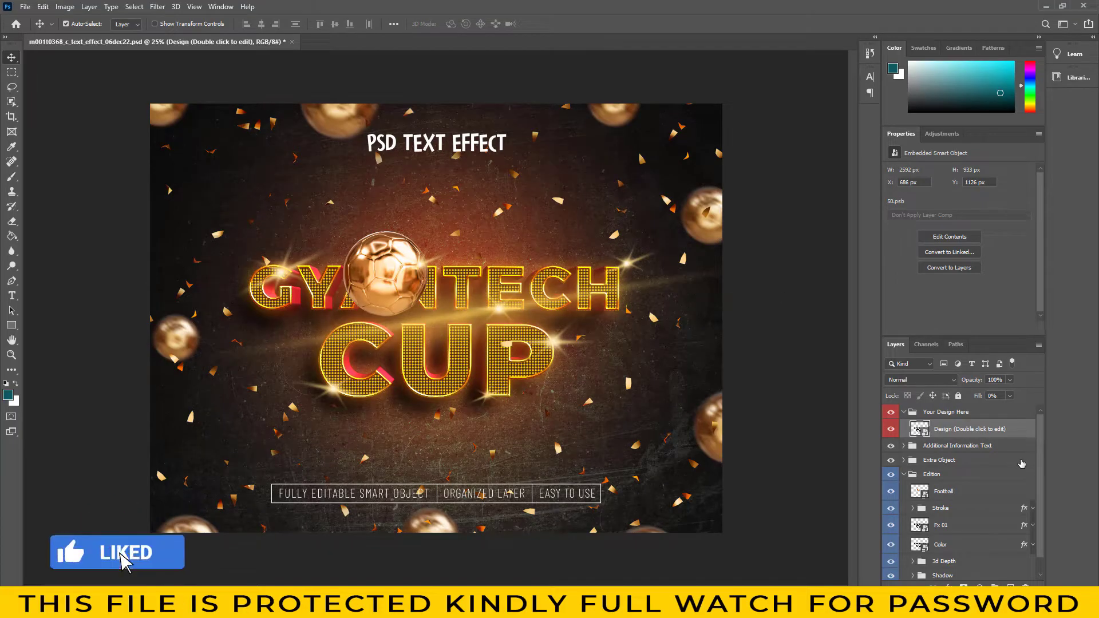
# Select the Football layer and move the golden ball from CUP to above GYANTECH.
pyautogui.scroll(-1, 974, 470)
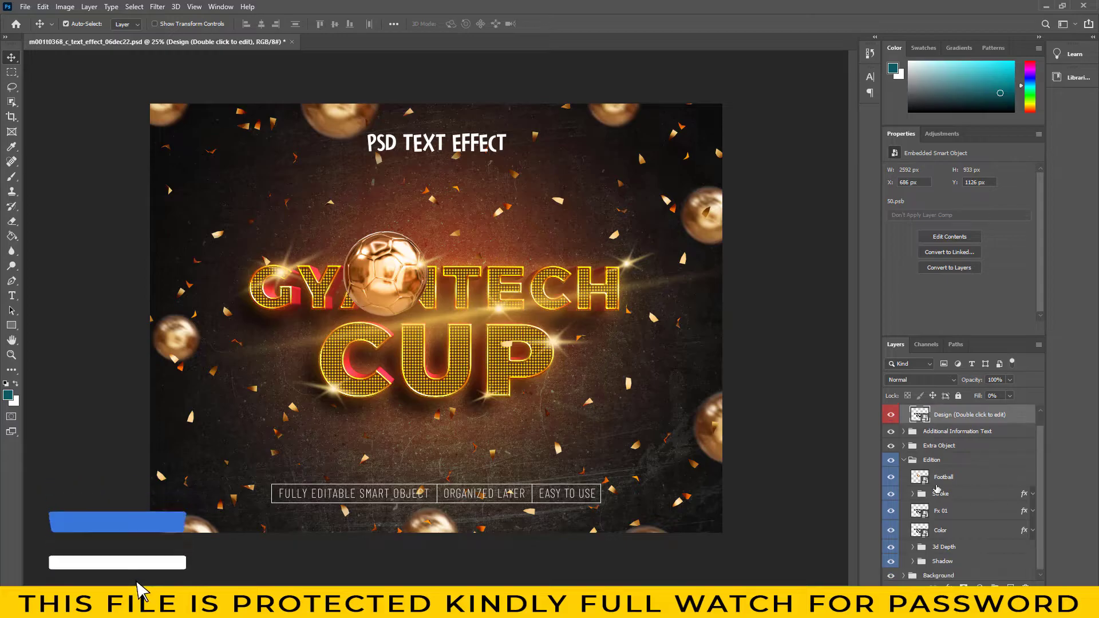
pyautogui.click(891, 478)
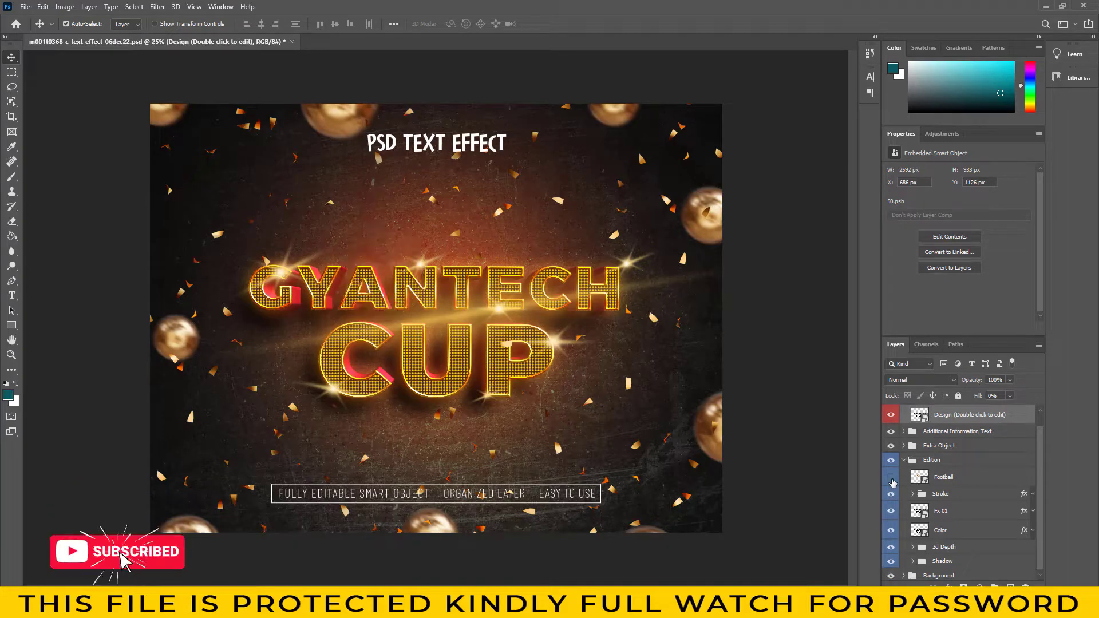
pyautogui.click(984, 478)
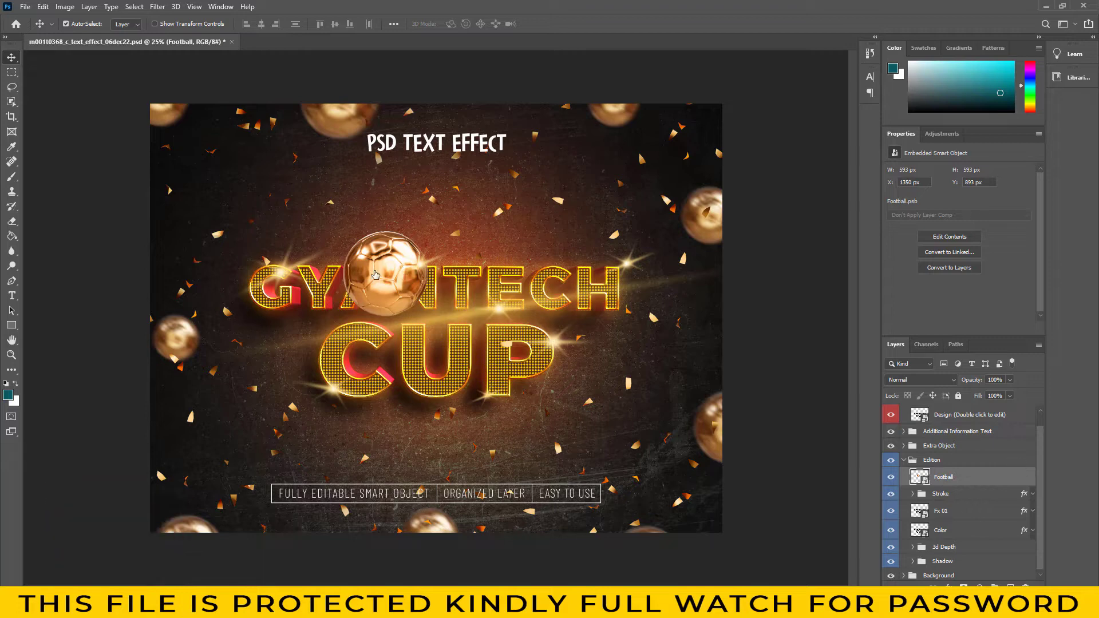
pyautogui.moveTo(392, 281)
pyautogui.mouseDown()
pyautogui.moveTo(566, 358)
pyautogui.moveTo(609, 365)
pyautogui.mouseUp()
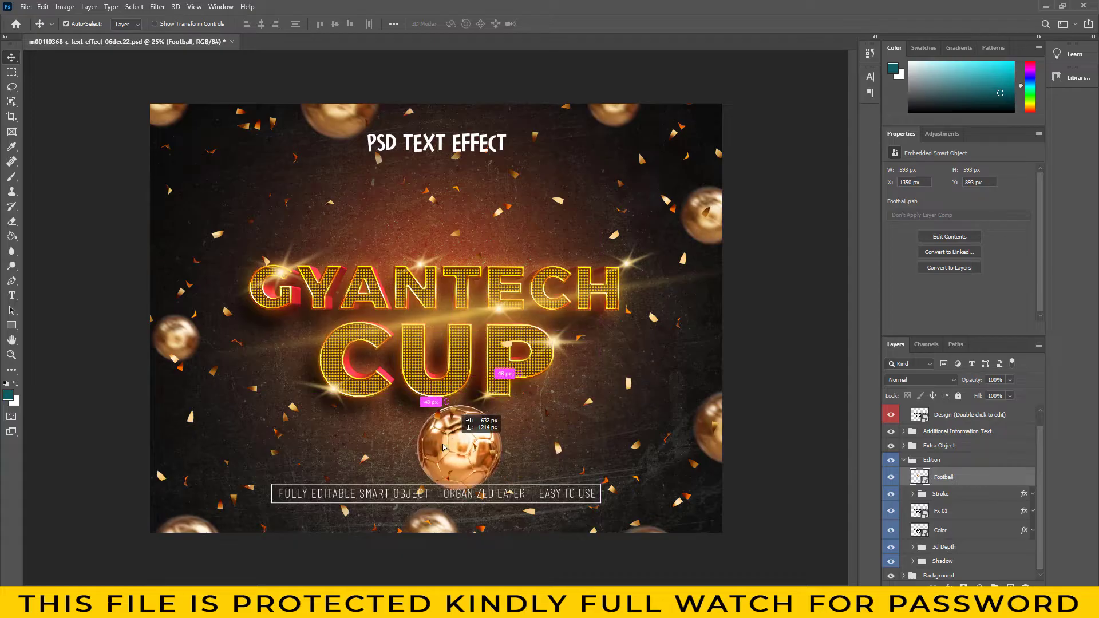
pyautogui.moveTo(609, 365); pyautogui.dragTo(430, 436)
pyautogui.moveTo(435, 336); pyautogui.dragTo(435, 208)
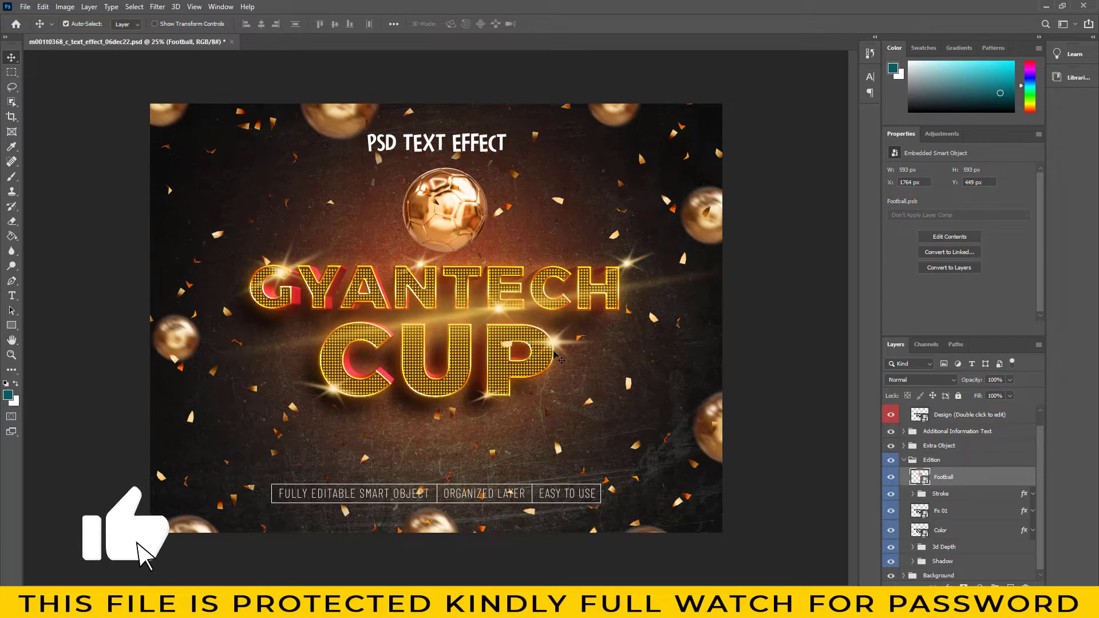
# Expand and collapse the Stroke group to check its contents.
pyautogui.scroll(-1, 968, 526)
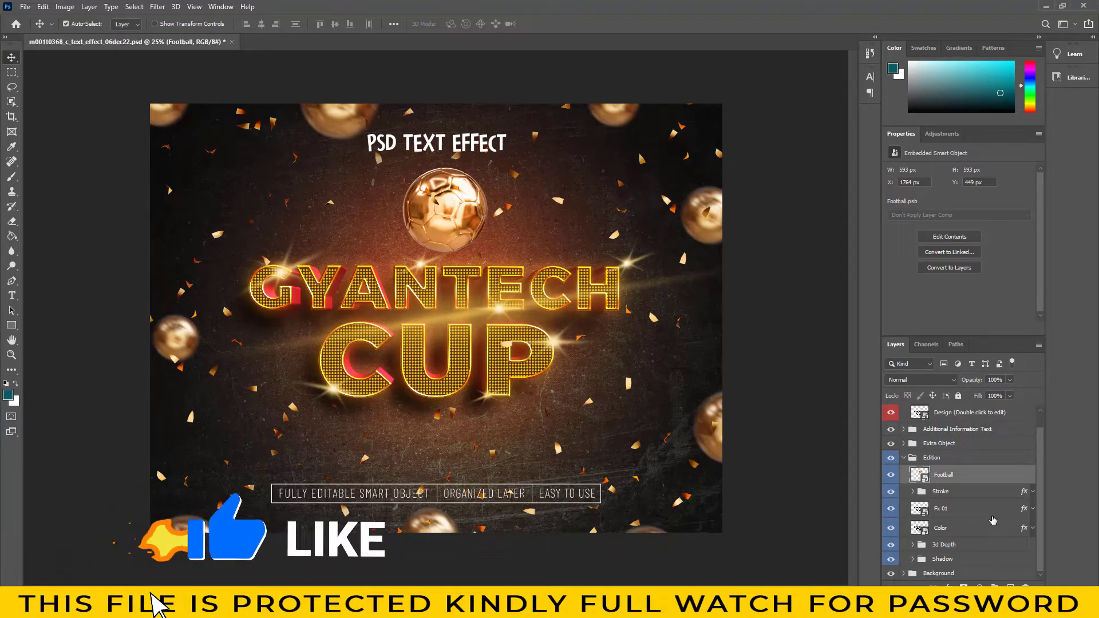
pyautogui.click(913, 491)
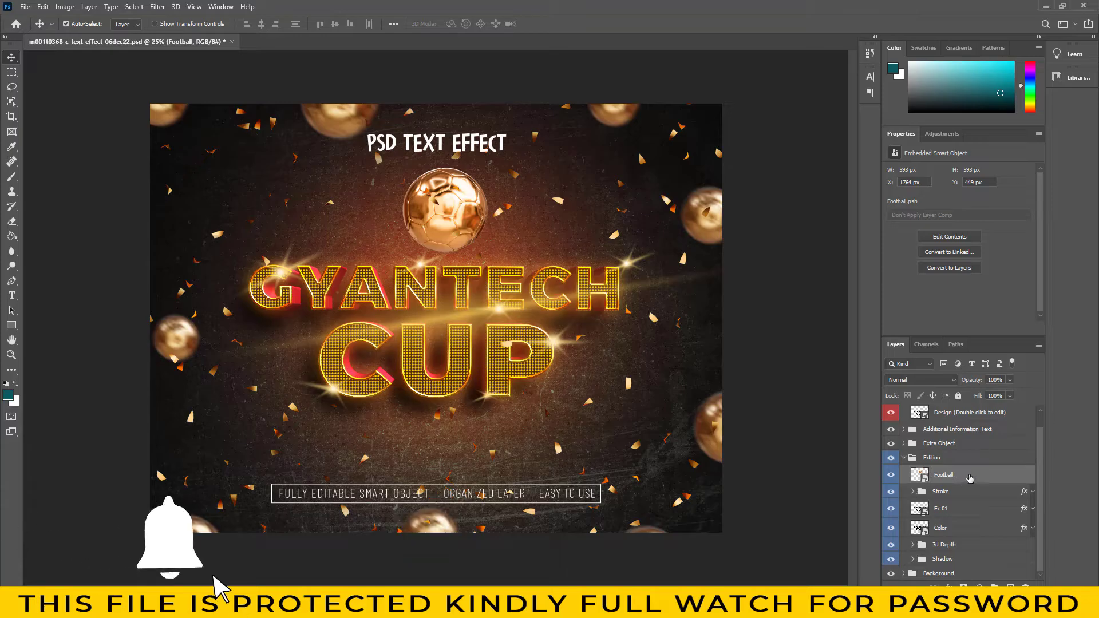
pyautogui.click(913, 491)
pyautogui.scroll(1, 967, 471)
# Expand the Extra Object group and hide then restore its confetti and gold balls.
pyautogui.click(939, 461)
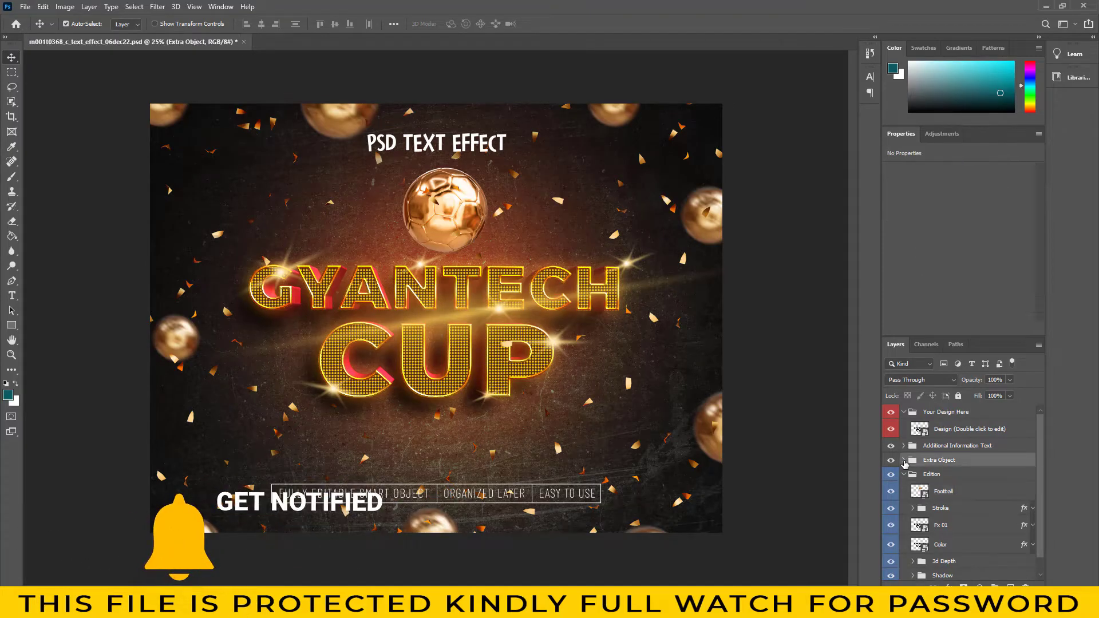
pyautogui.click(904, 461)
pyautogui.scroll(-1, 974, 486)
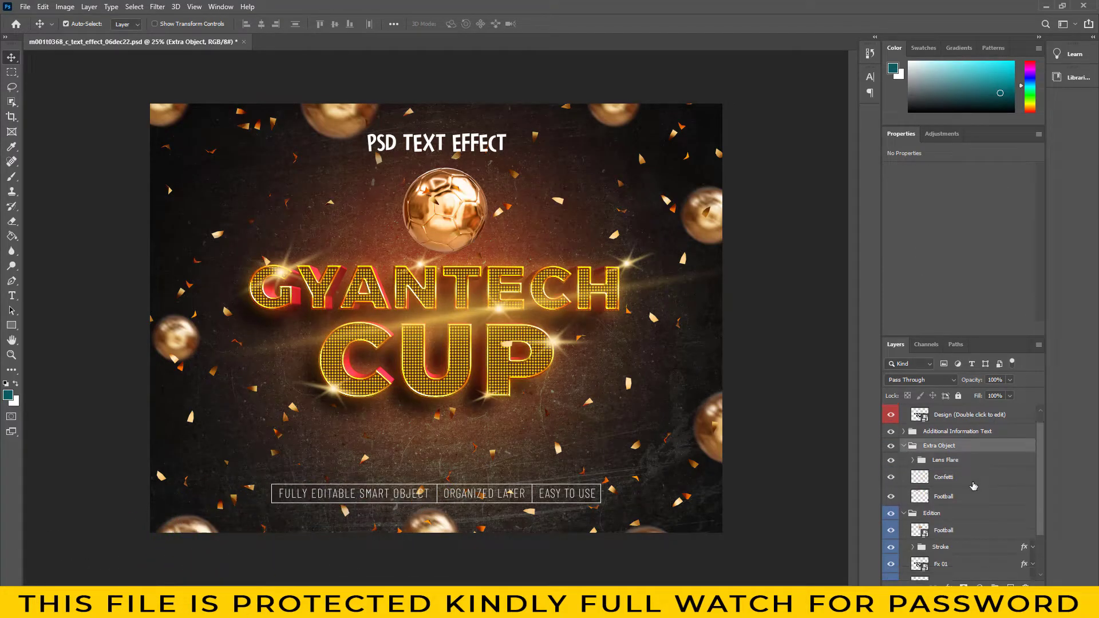
pyautogui.click(892, 477)
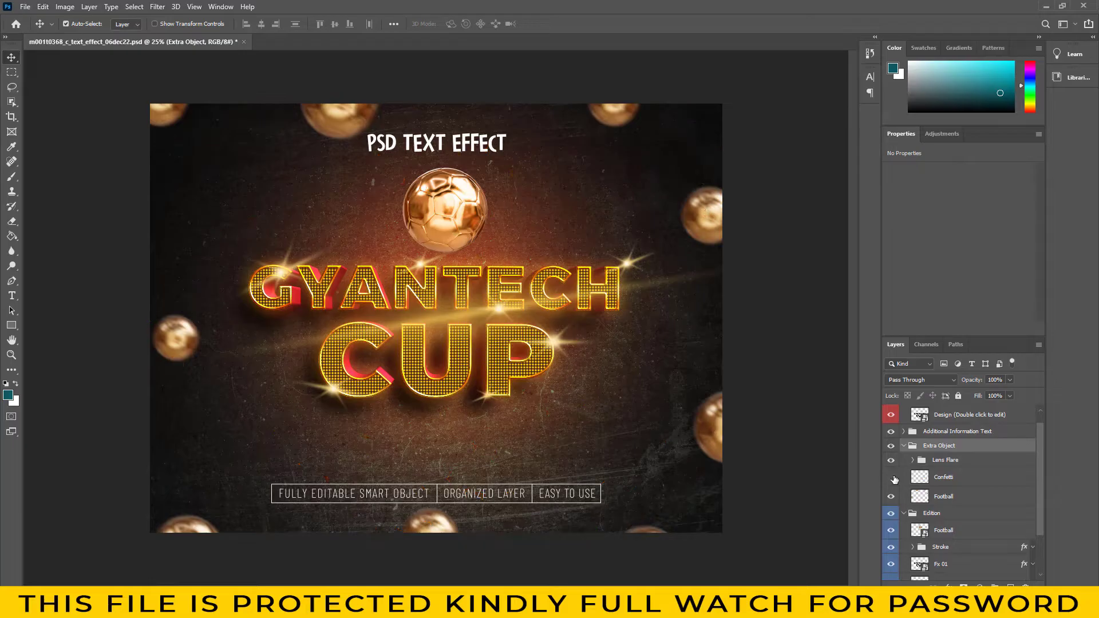
pyautogui.click(892, 478)
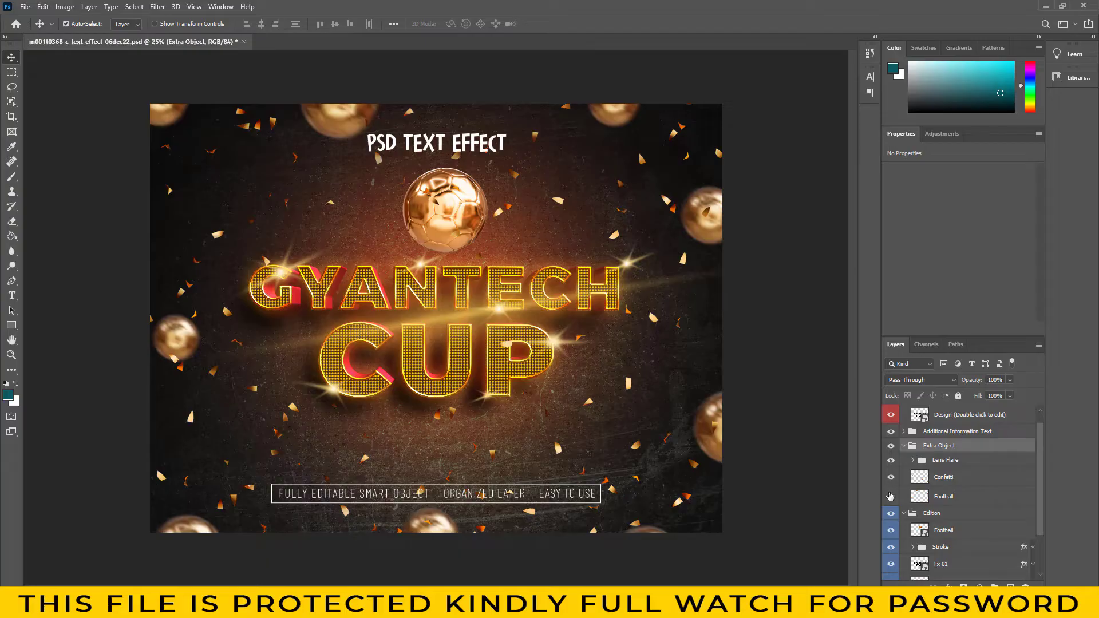
pyautogui.click(890, 497)
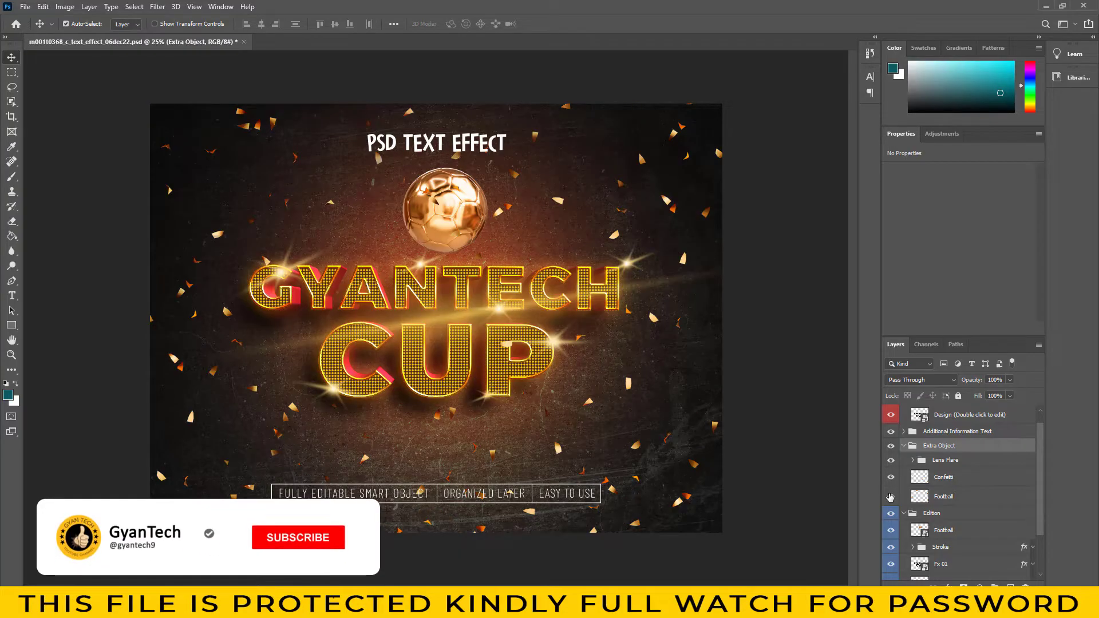
pyautogui.click(890, 497)
# Expand the Stroke and 3d Depth groups and scroll through their stacked layers.
pyautogui.scroll(-3, 1009, 515)
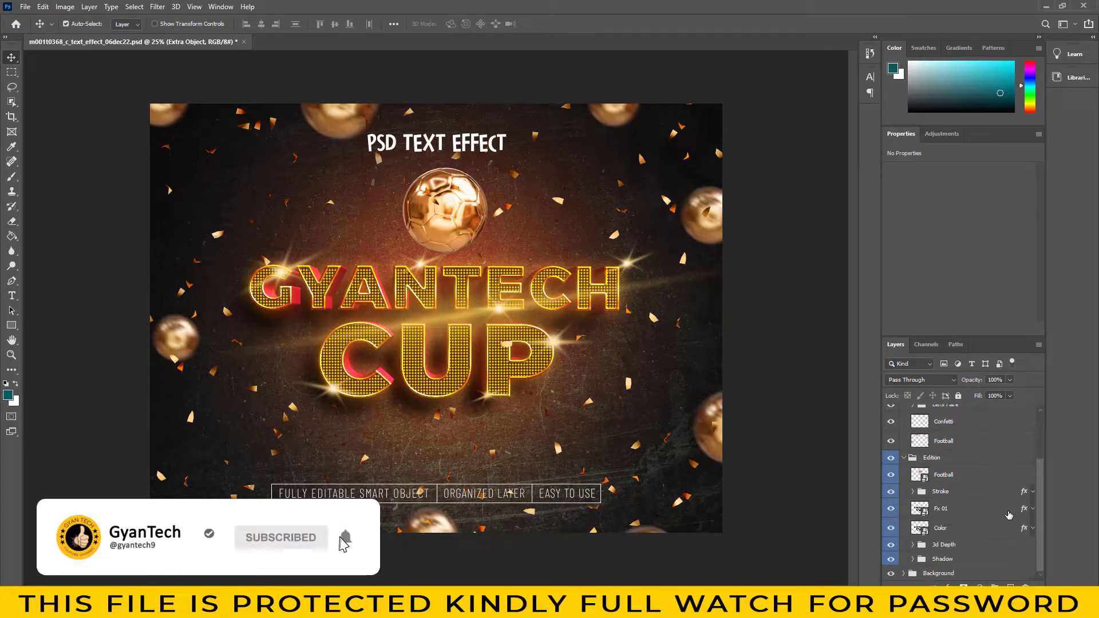
pyautogui.click(913, 492)
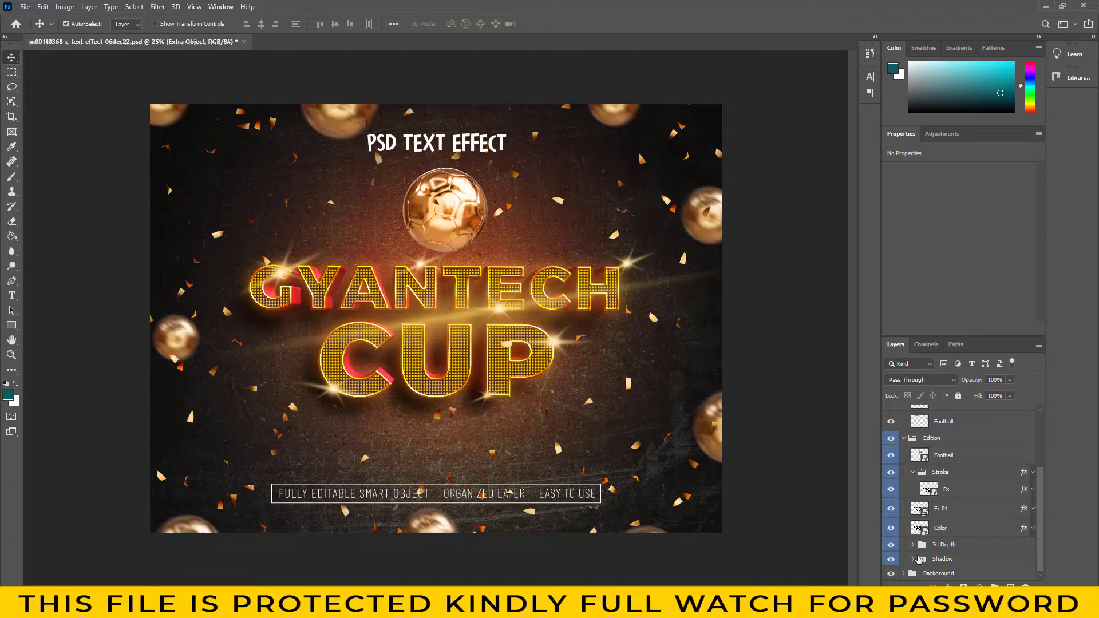
pyautogui.click(913, 545)
pyautogui.scroll(-5, 1011, 545)
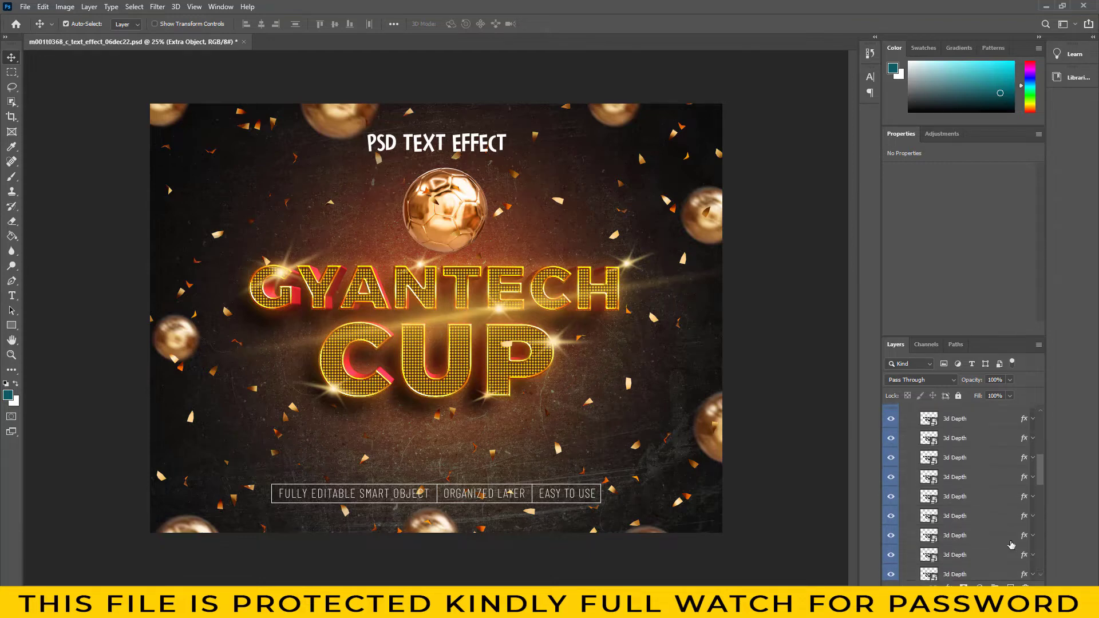
pyautogui.scroll(-2, 1012, 544)
pyautogui.scroll(3, 1012, 545)
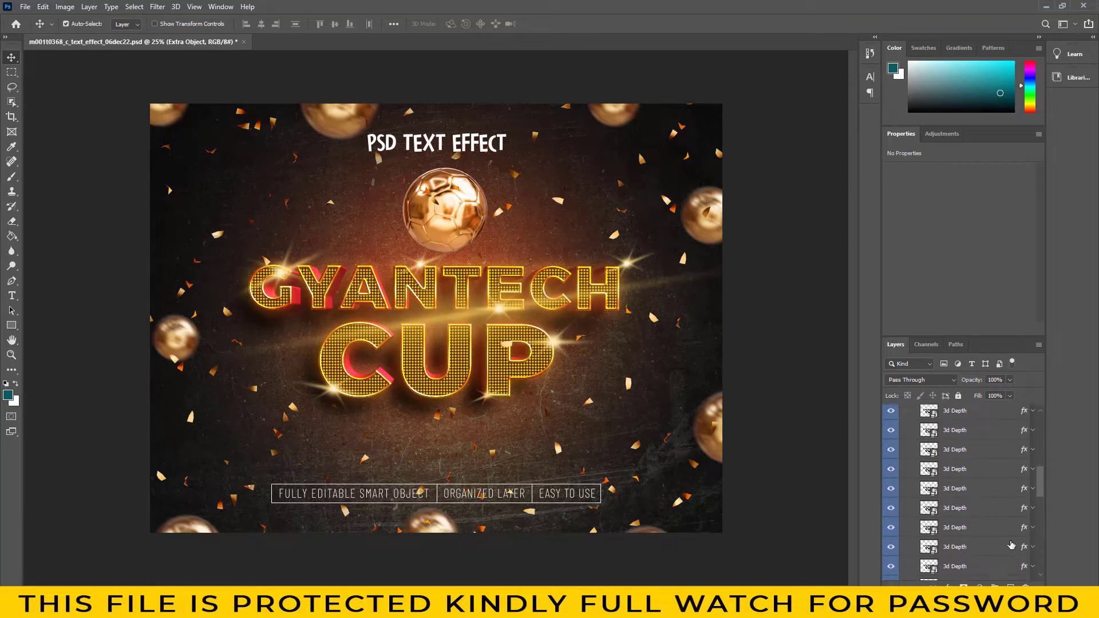
pyautogui.scroll(3, 1011, 544)
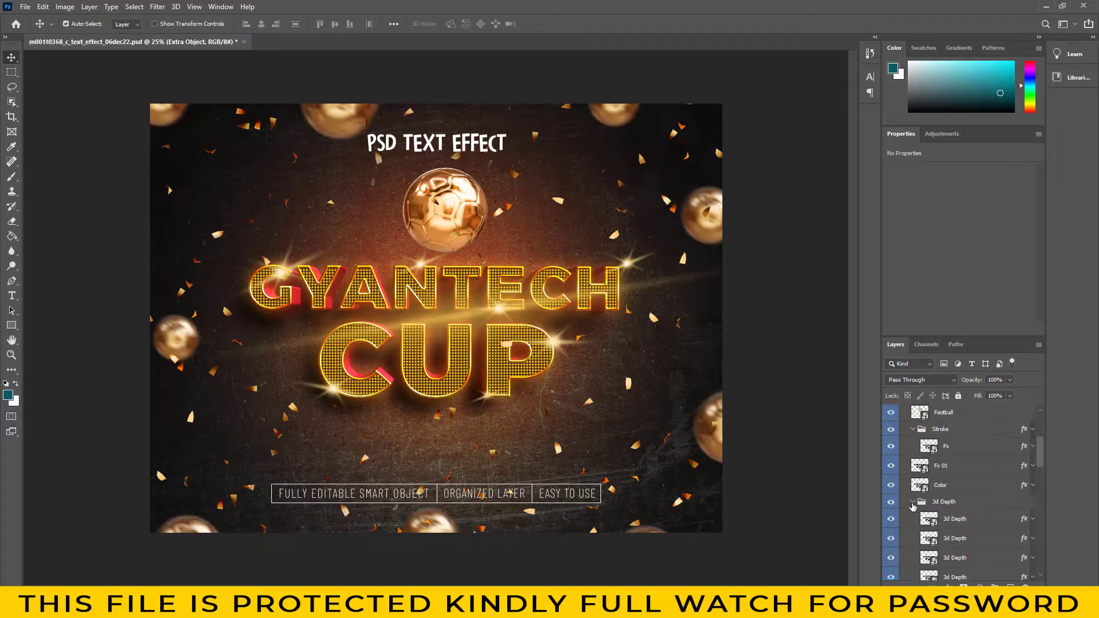
pyautogui.scroll(5, 921, 487)
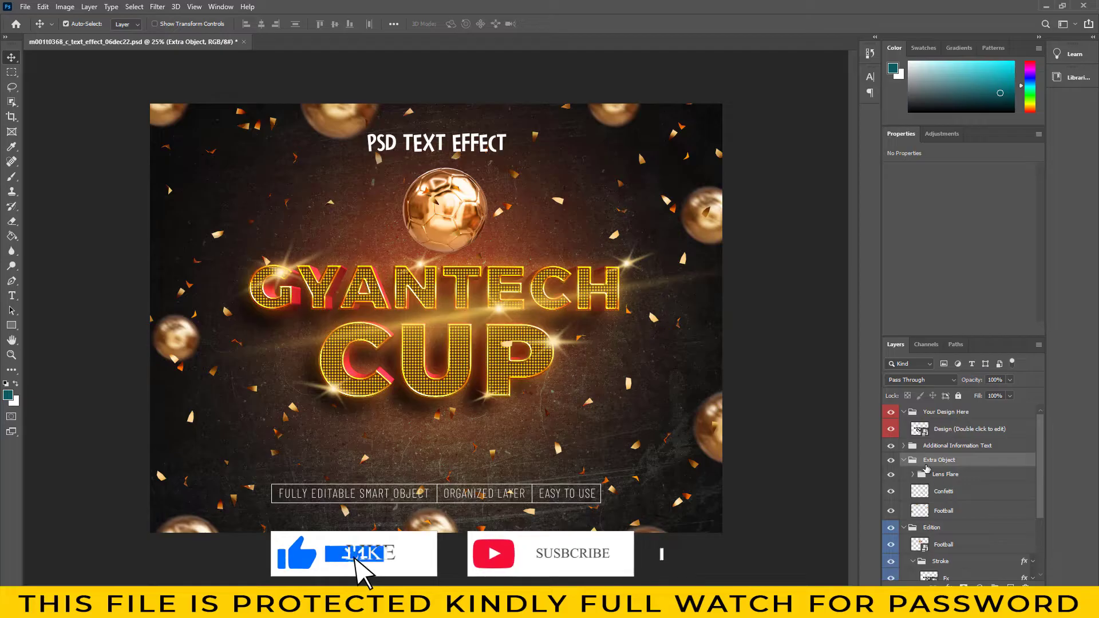
# Hide the Additional Information Text and nudge lens flare 08 up-left onto GYANTECH's final H.
pyautogui.click(891, 446)
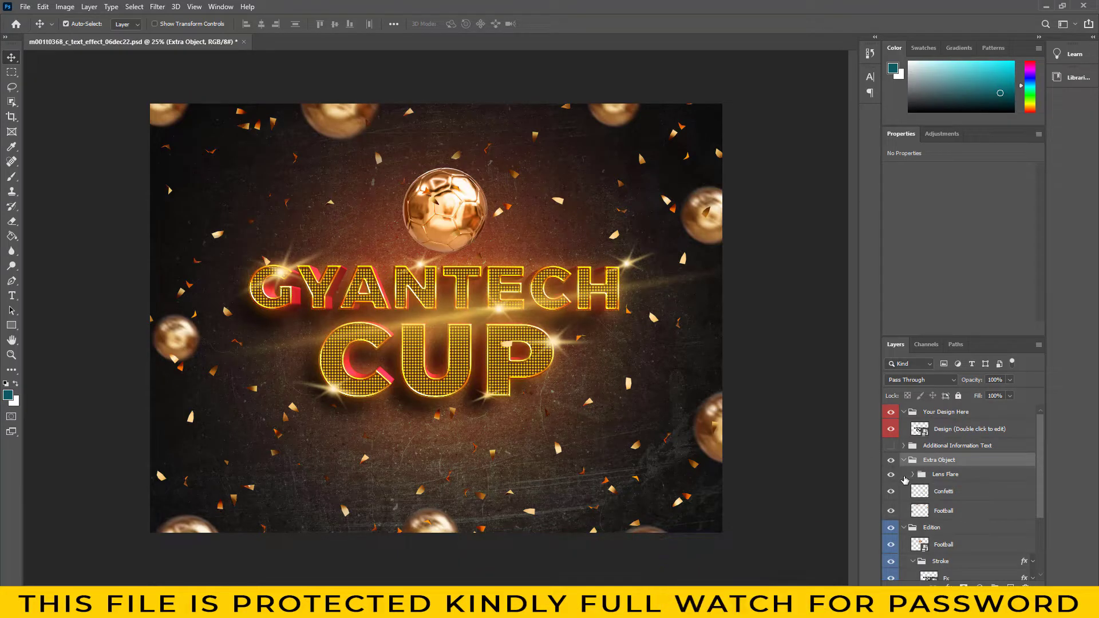
pyautogui.click(913, 475)
pyautogui.scroll(-1, 999, 510)
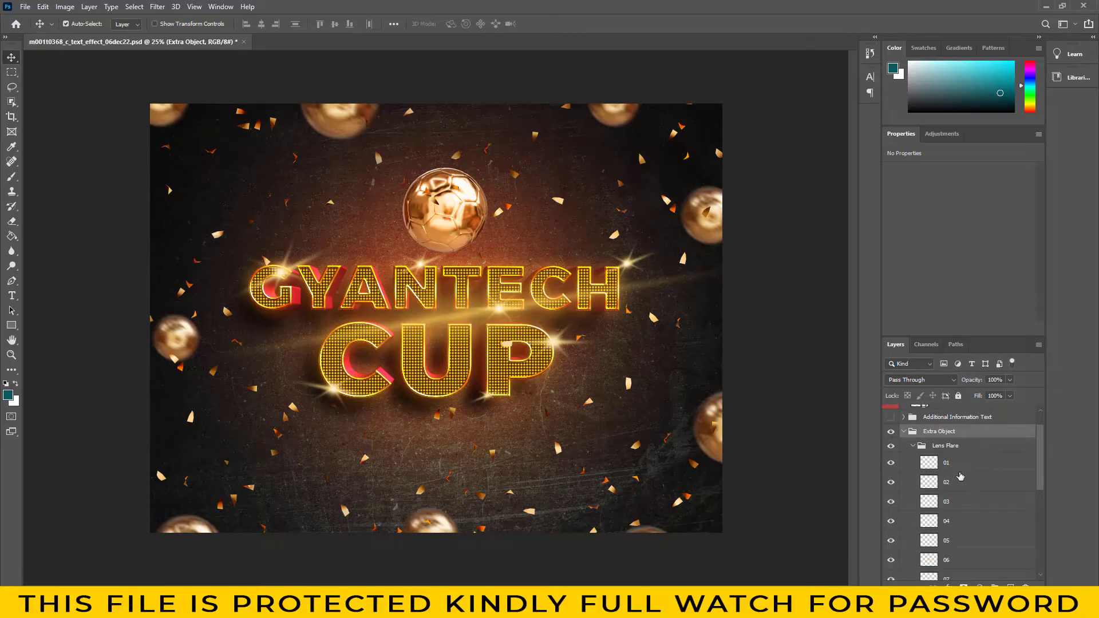
pyautogui.scroll(-3, 986, 508)
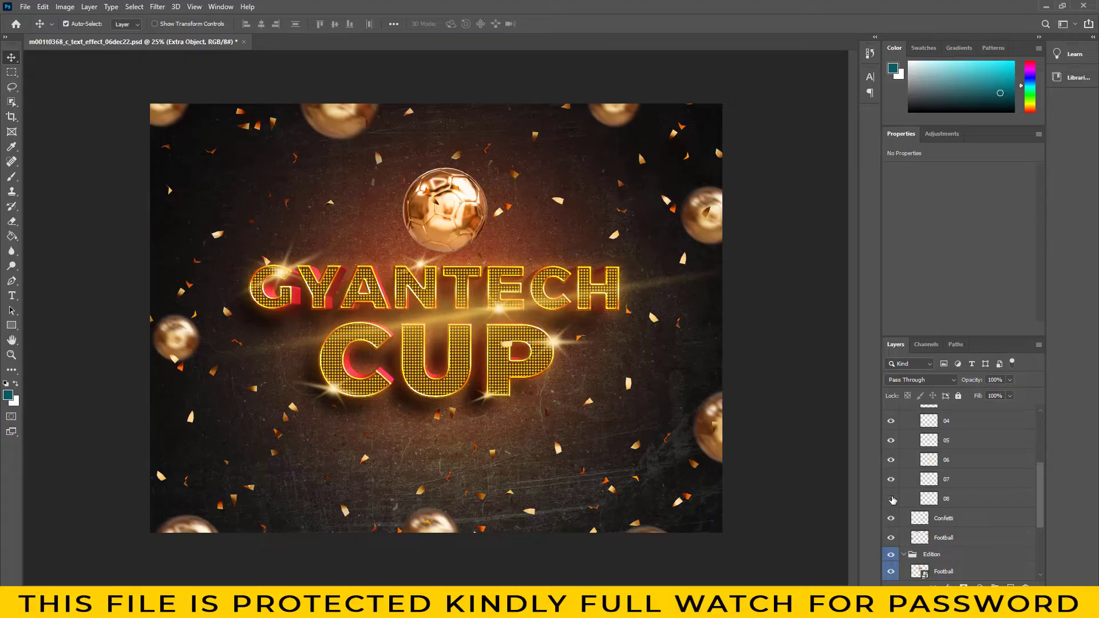
pyautogui.click(970, 500)
pyautogui.moveTo(641, 276); pyautogui.dragTo(622, 276)
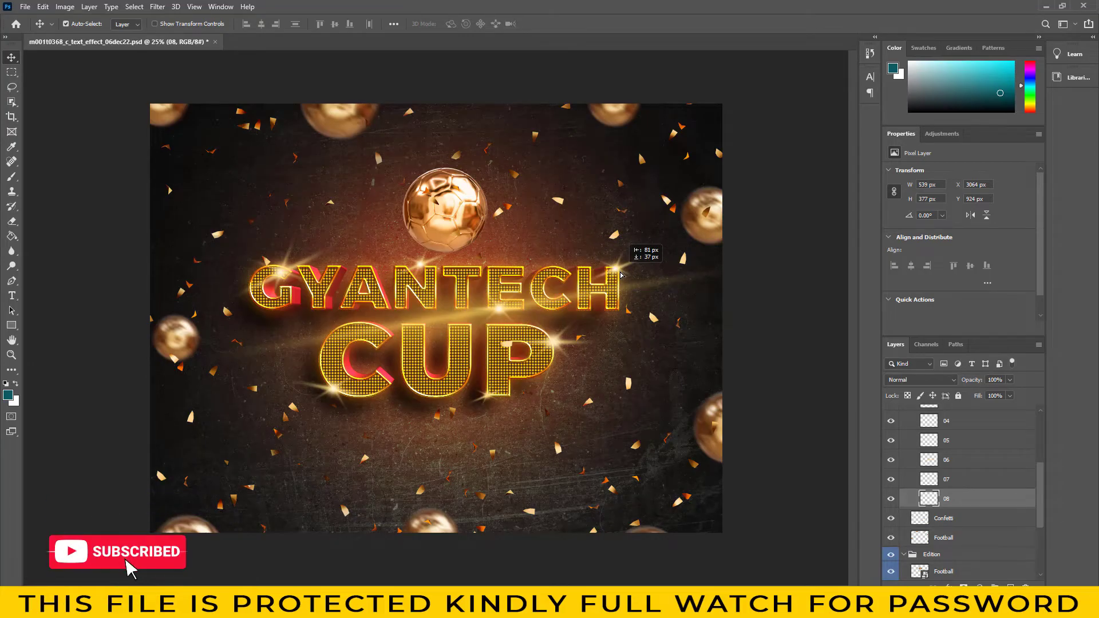
pyautogui.moveTo(622, 276)
pyautogui.mouseDown()
pyautogui.moveTo(599, 222)
pyautogui.moveTo(620, 274)
pyautogui.mouseUp()
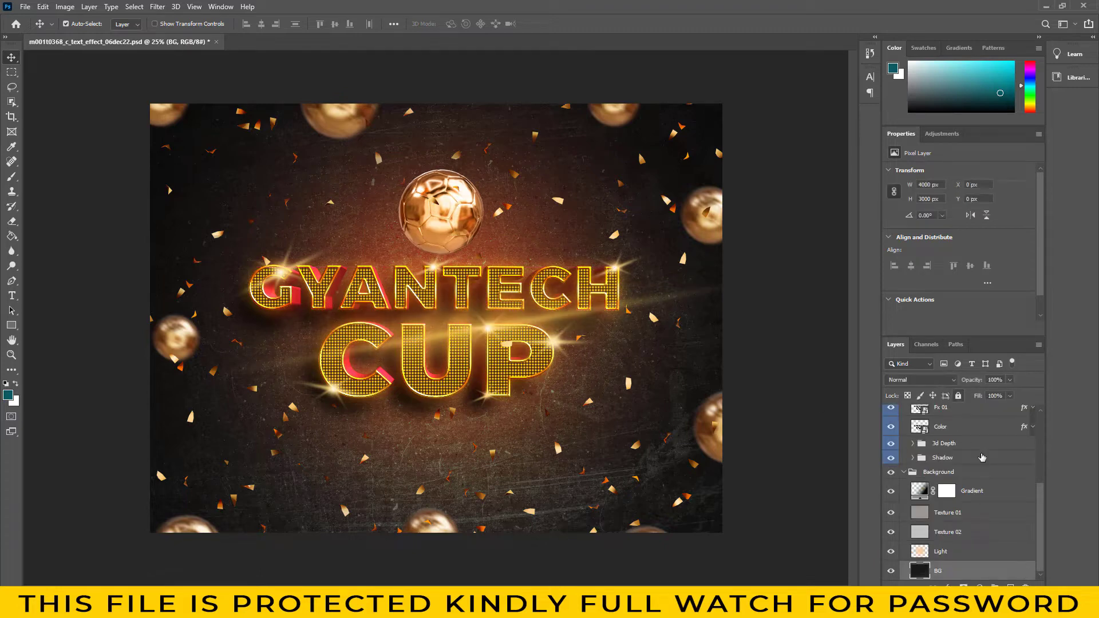
pyautogui.click(26, 11)
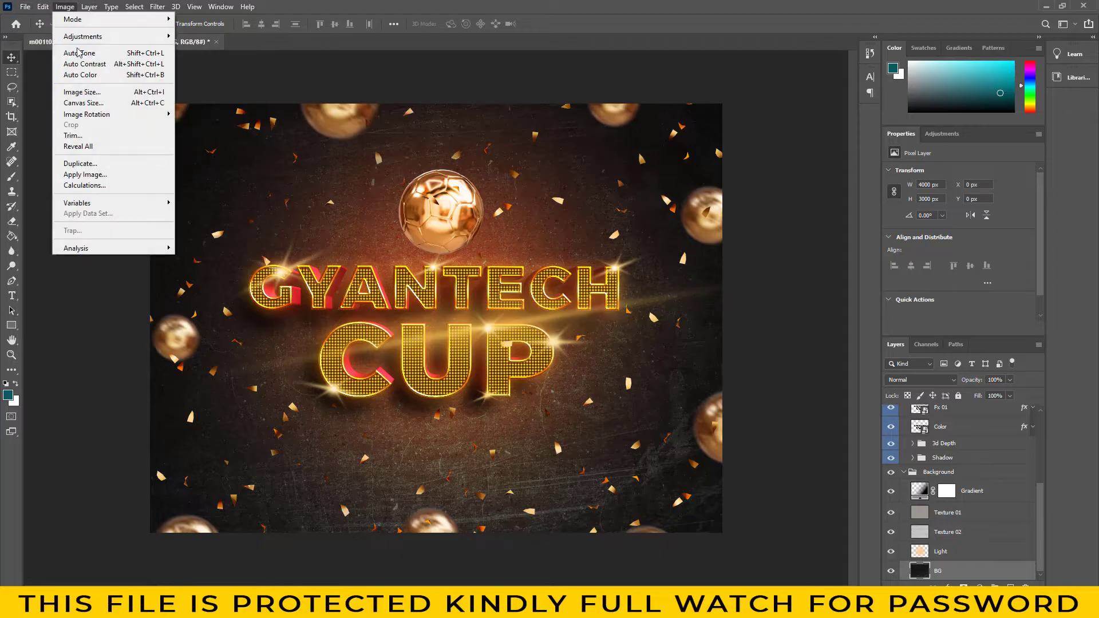
pyautogui.click(82, 91)
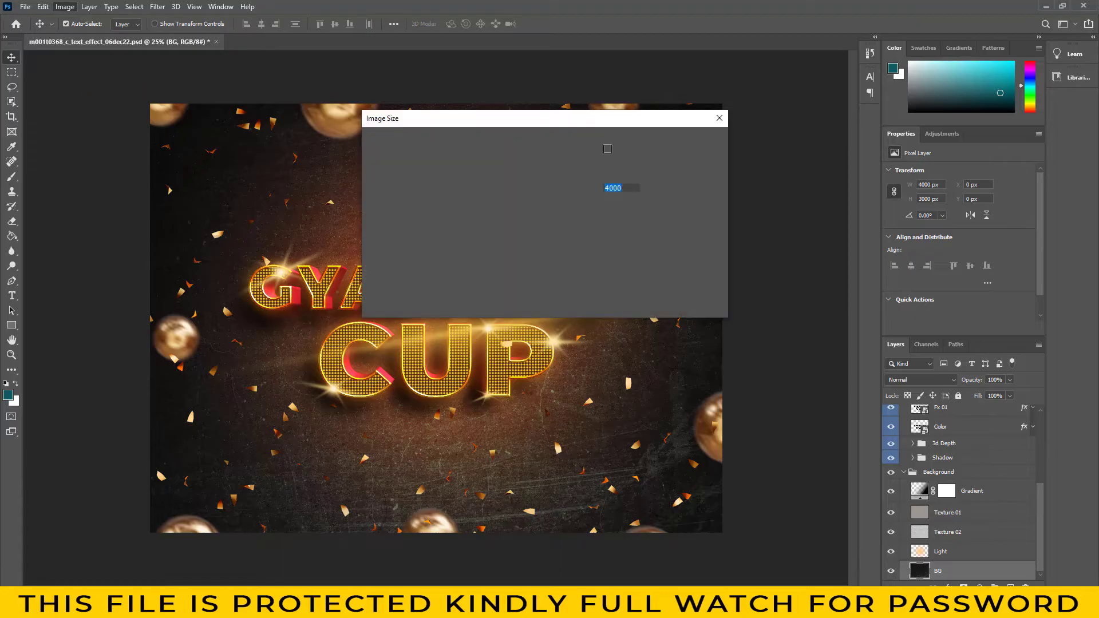
pyautogui.click(720, 118)
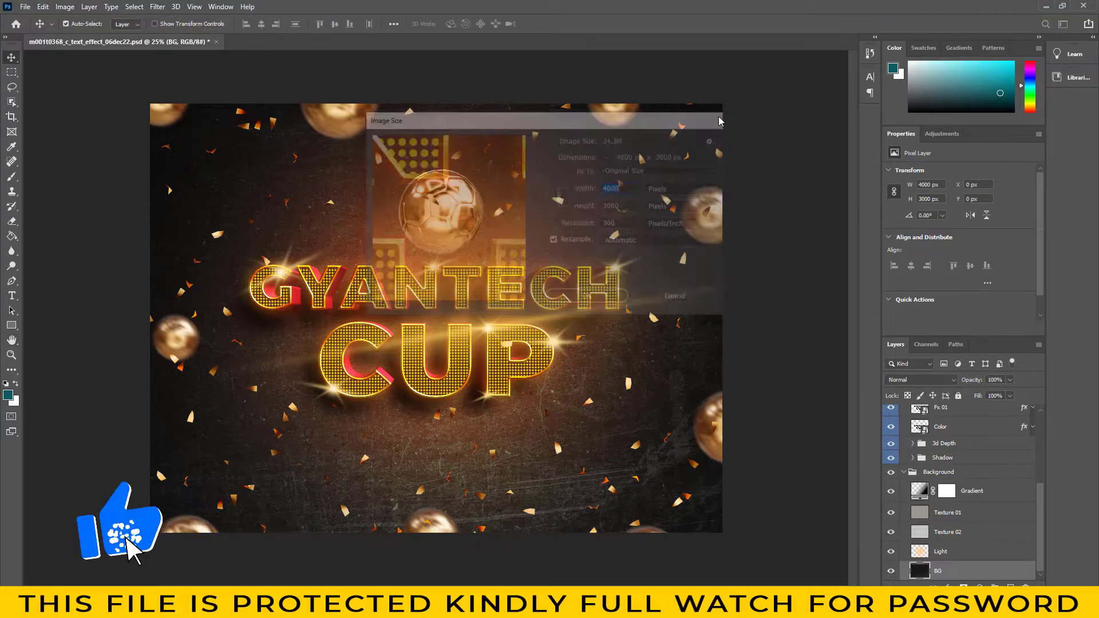
pyautogui.click(25, 7)
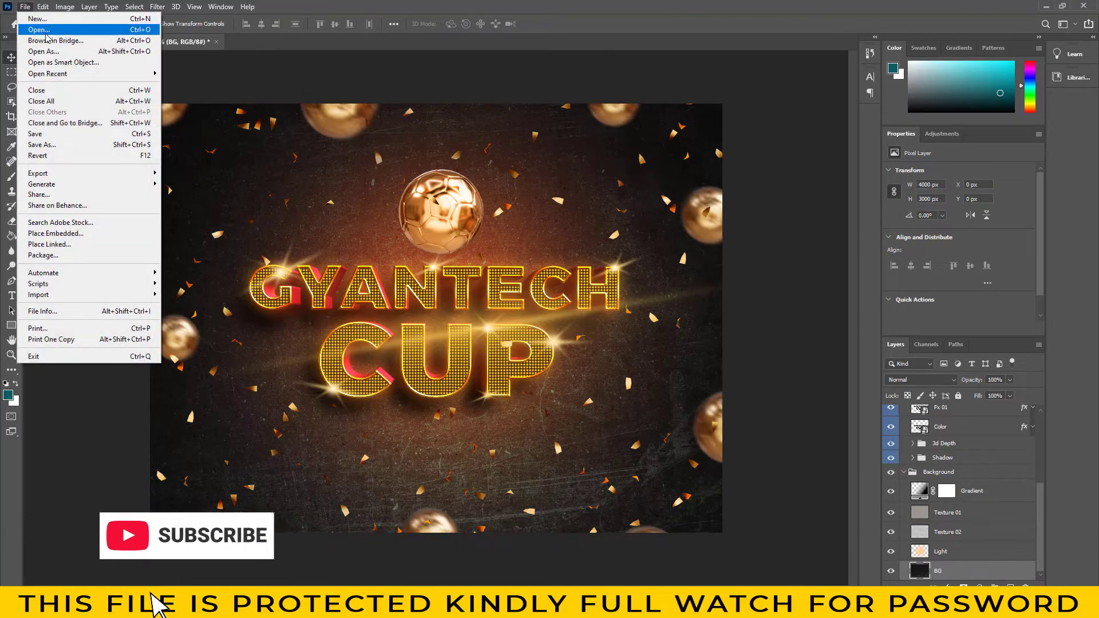
# Open architecture-1853520.jpg and resize it from 12122 × 5776 to 4000 × 1906 px.
pyautogui.click(46, 32)
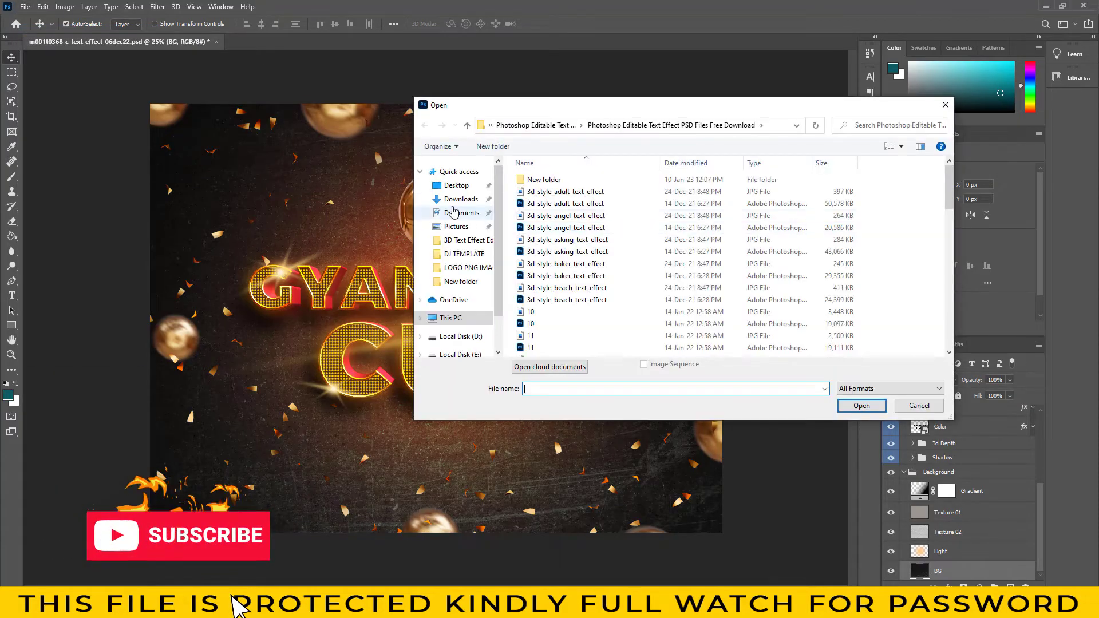
pyautogui.press('Escape')
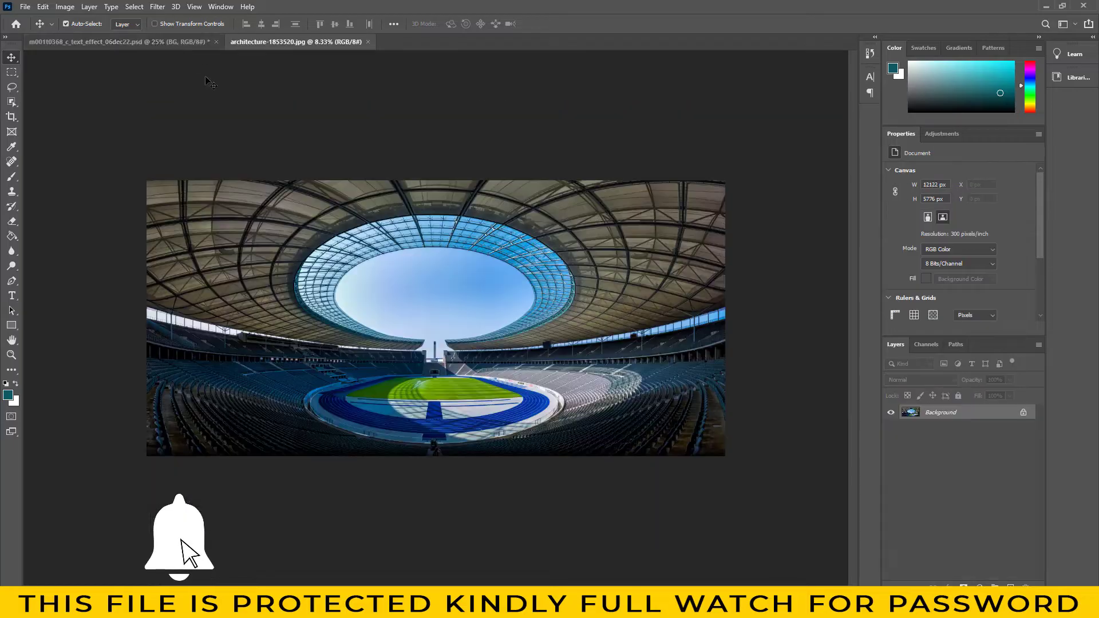
pyautogui.click(64, 7)
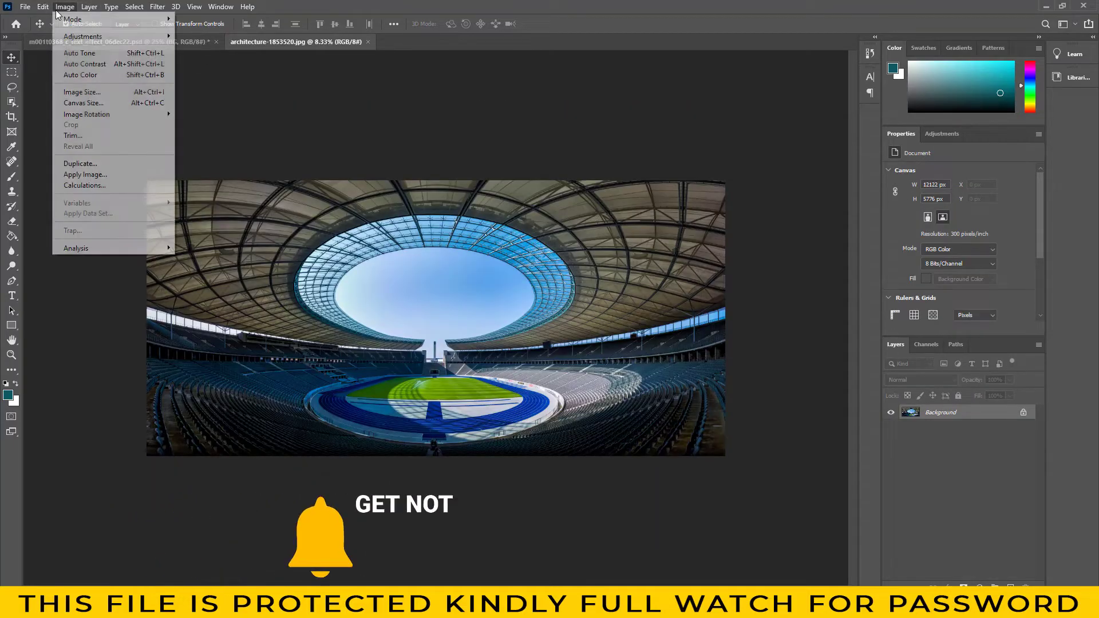
pyautogui.click(82, 92)
pyautogui.write('40')
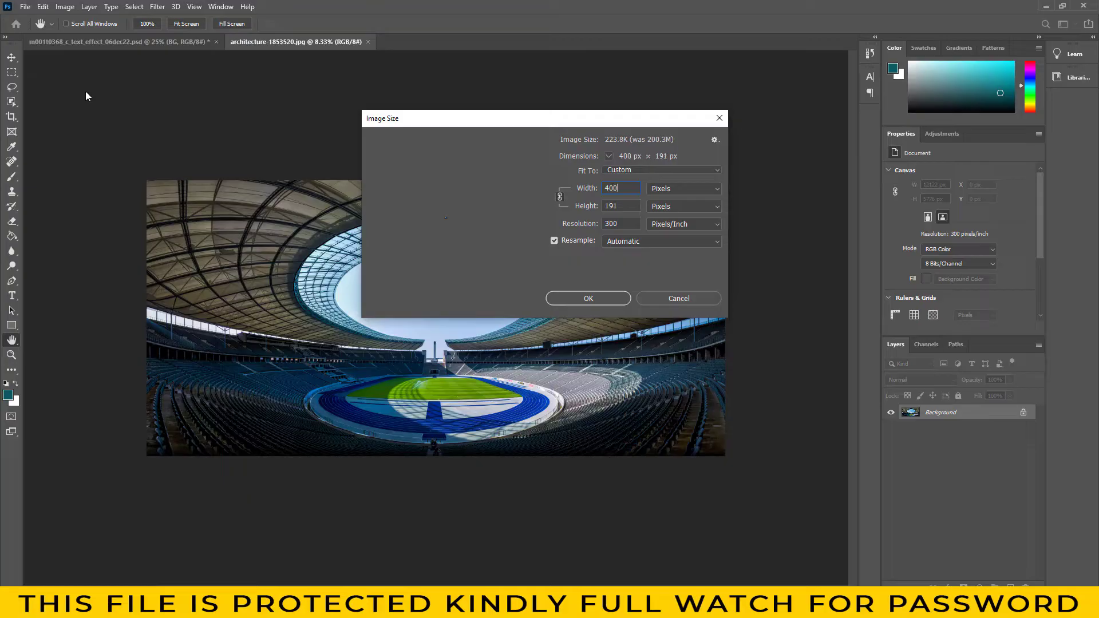
pyautogui.write('0')
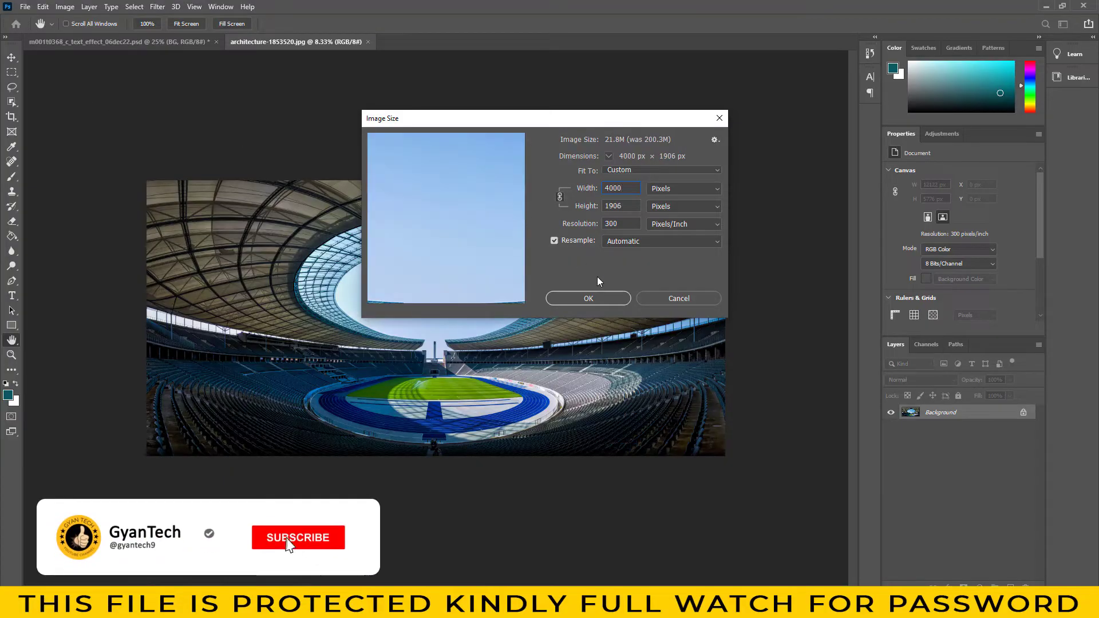
pyautogui.click(586, 296)
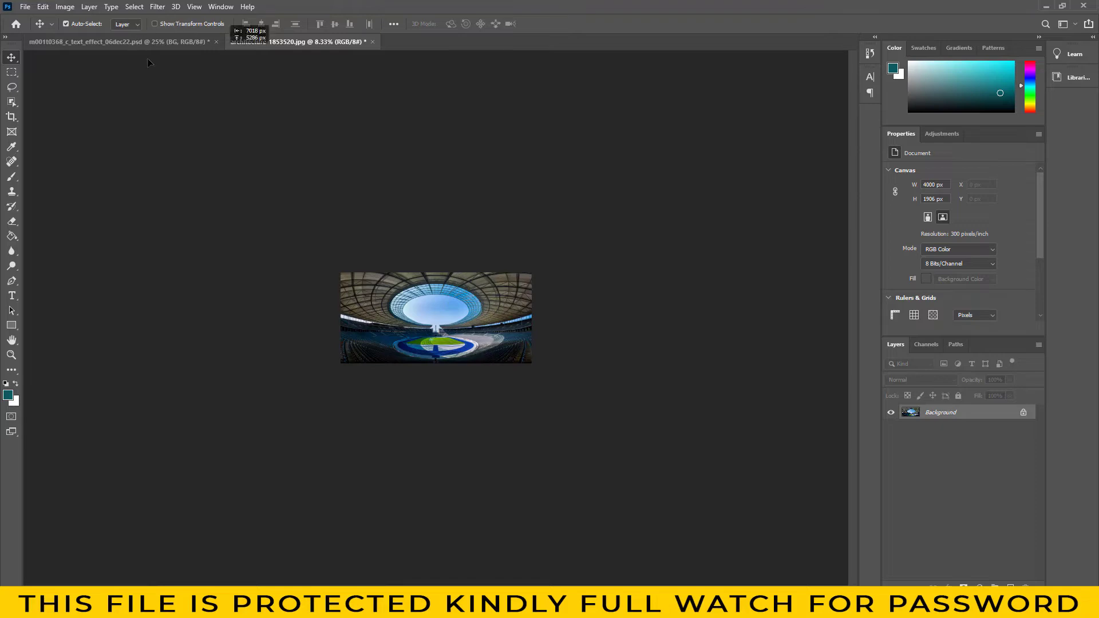
# Drag the stadium photo into the GYANTECH CUP poster and scale it to about 157% as backdrop.
pyautogui.moveTo(123, 39); pyautogui.dragTo(372, 247)
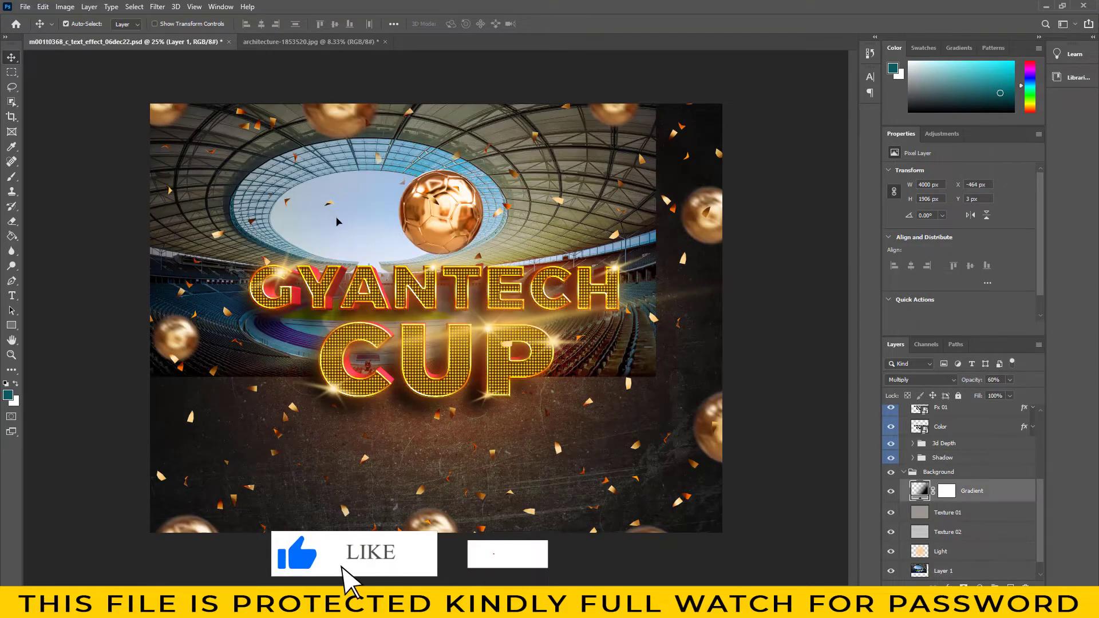
pyautogui.hotkey('ctrl', 't')
pyautogui.moveTo(656, 377); pyautogui.dragTo(668, 403)
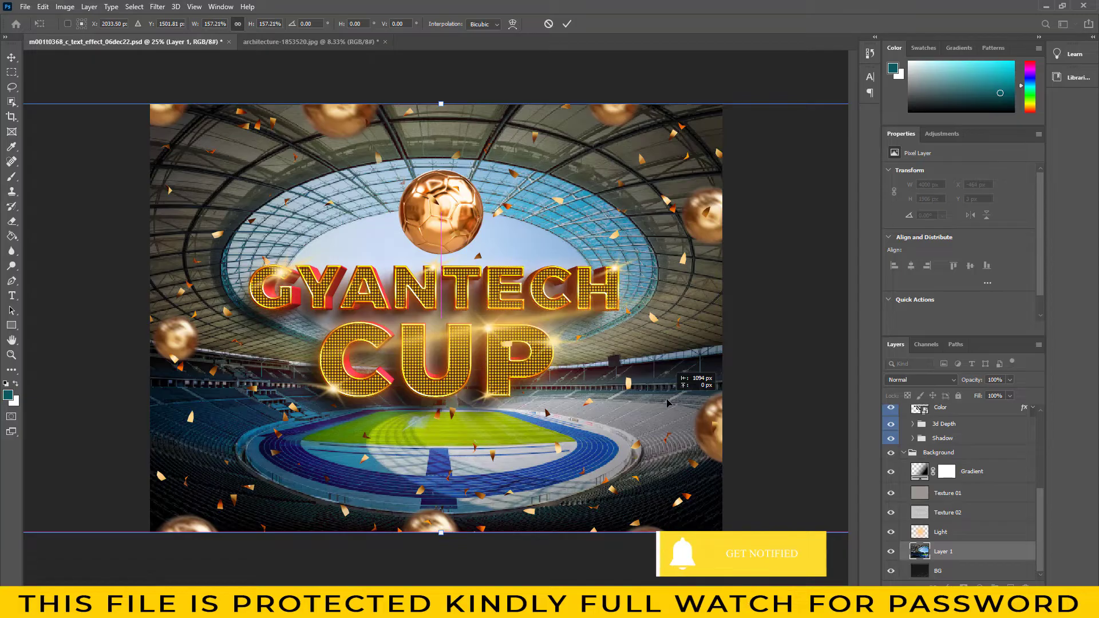
pyautogui.click(13, 59)
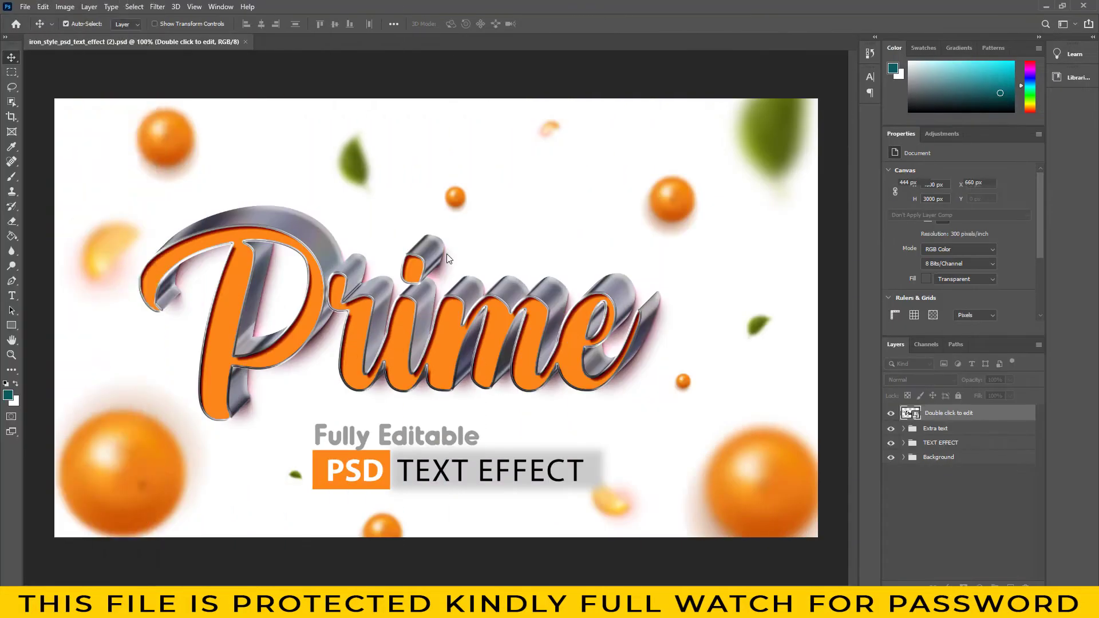
# Open the 'Double click to edit' smart object and start editing its Prime text layer.
pyautogui.click(447, 254)
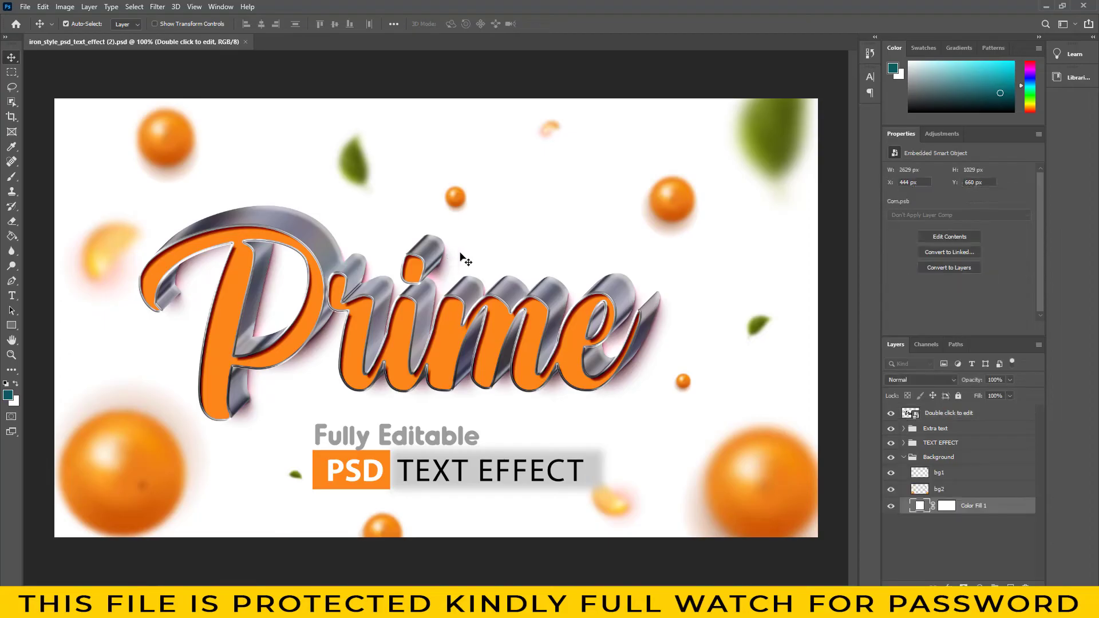
pyautogui.click(982, 429)
pyautogui.click(984, 418)
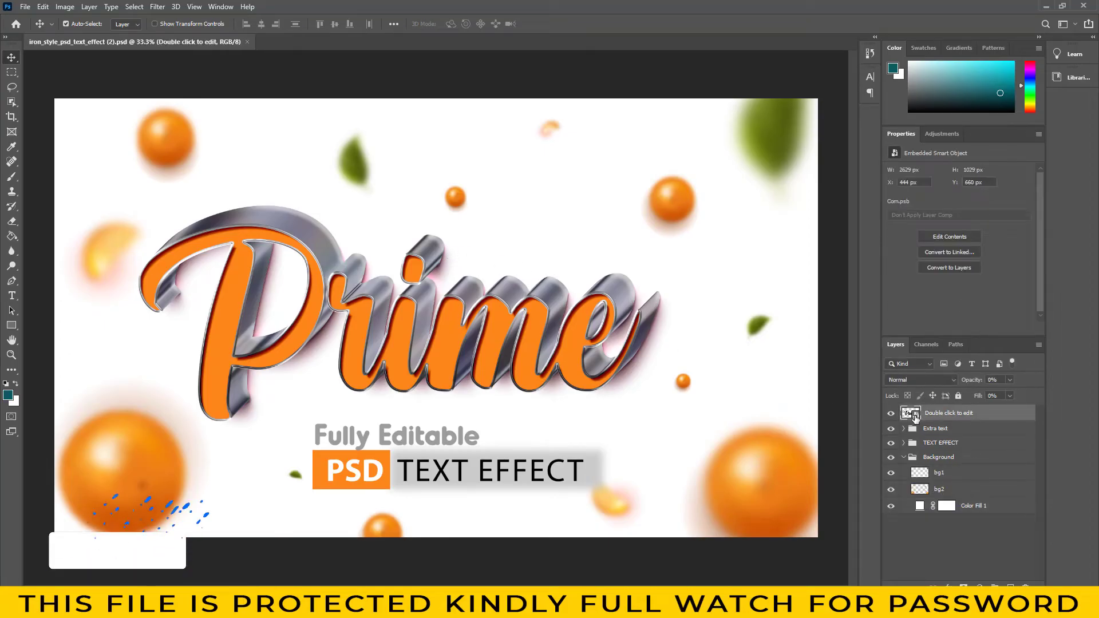
pyautogui.doubleClick(914, 417)
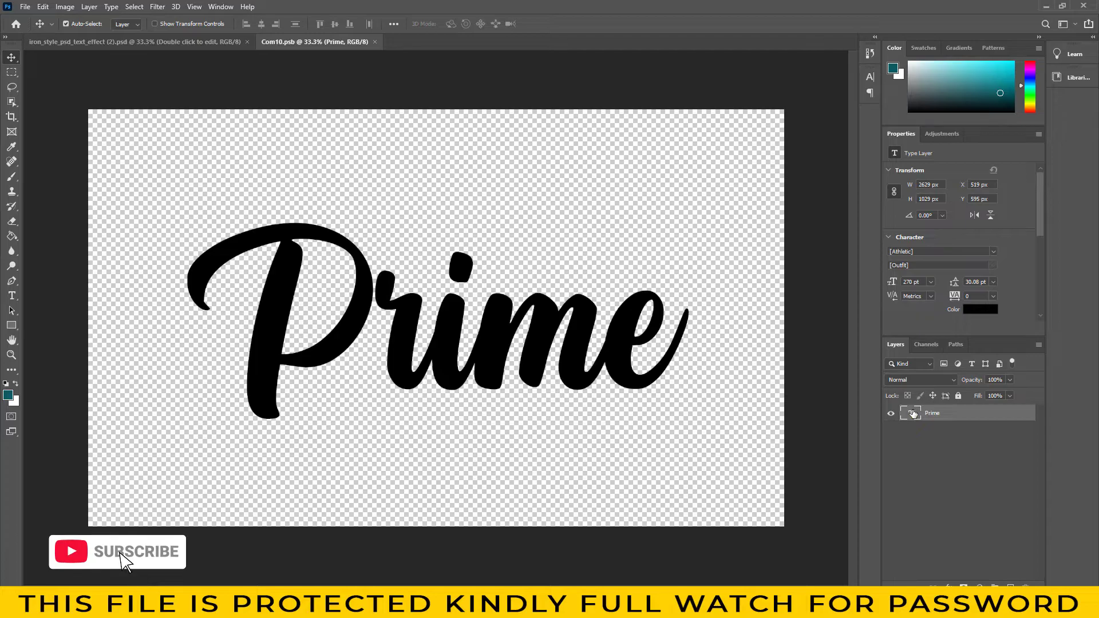
pyautogui.doubleClick(913, 414)
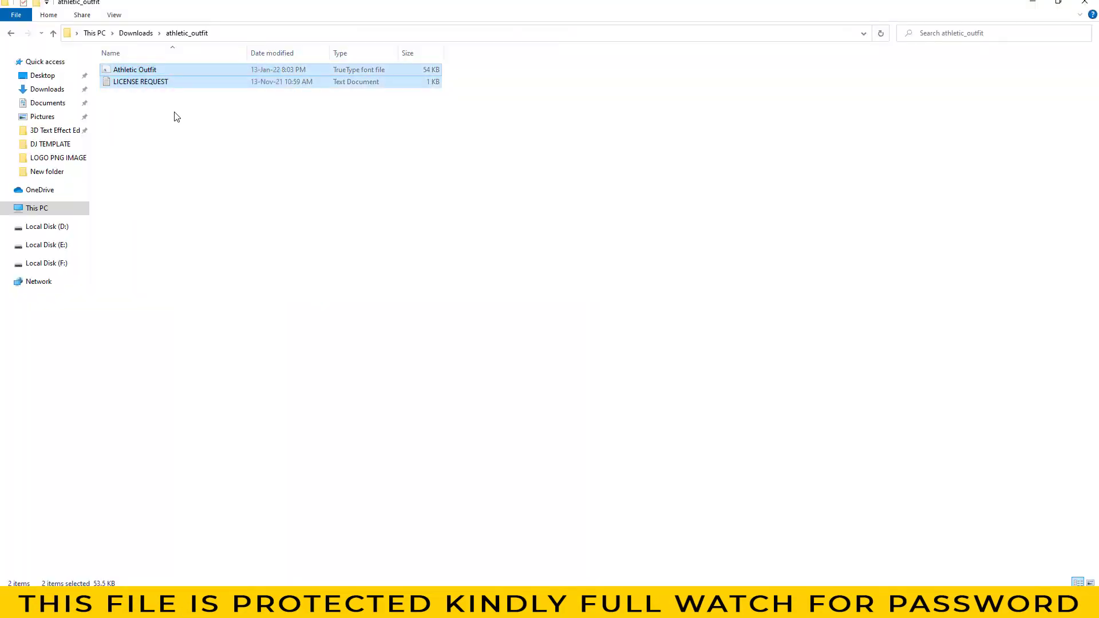
# Install the missing Athletic Outfit font for all users from Downloads.
pyautogui.click(132, 70)
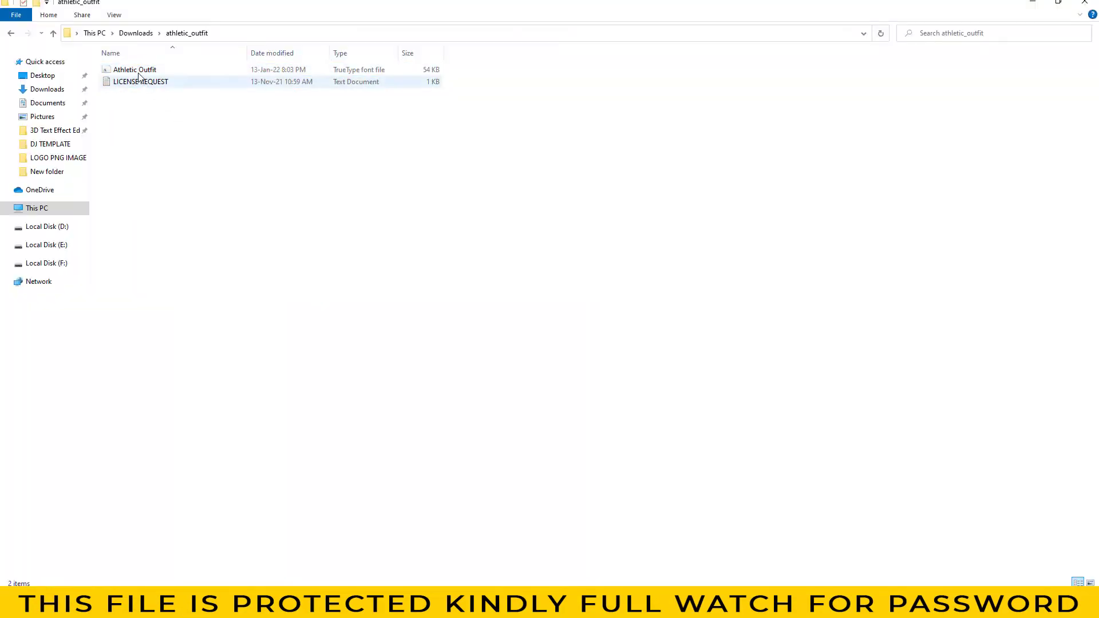
pyautogui.rightClick(132, 70)
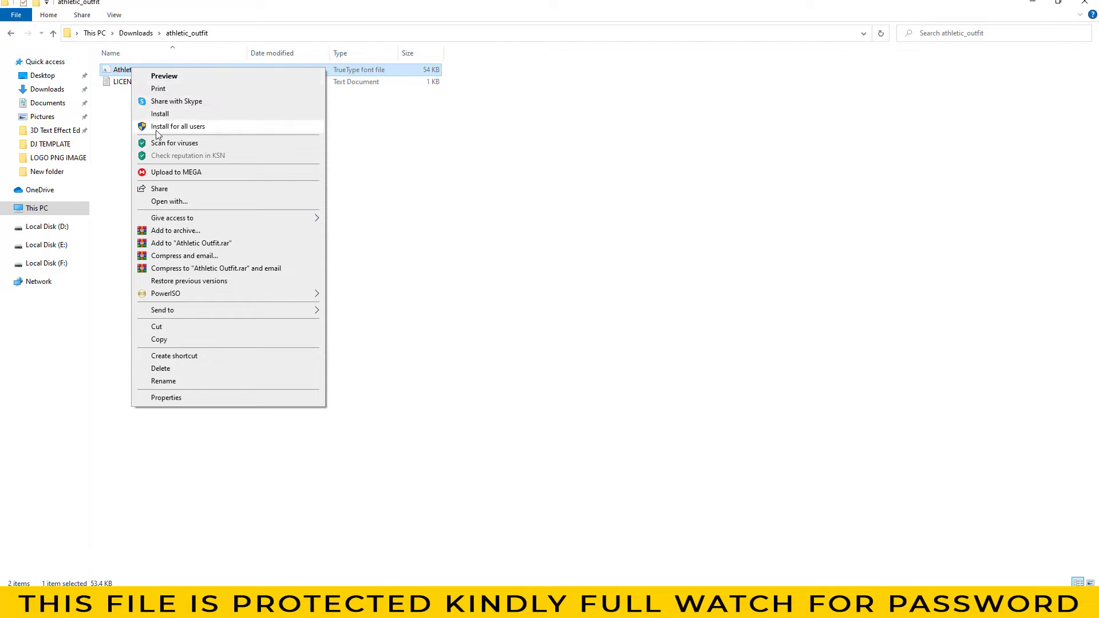
pyautogui.click(191, 128)
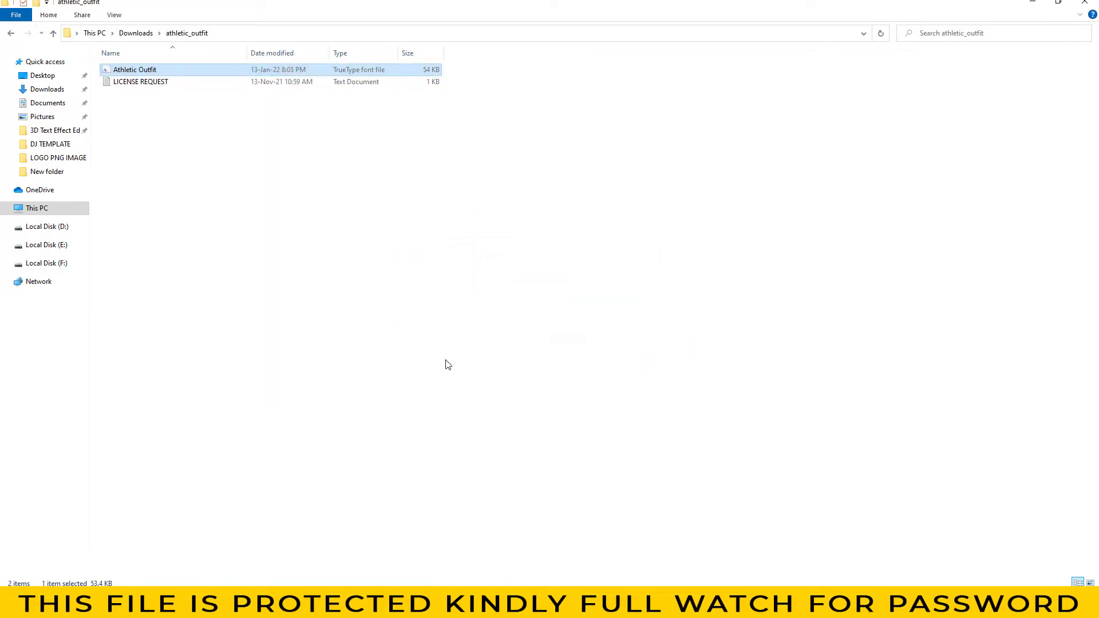
# Replace the missing Athletic Outfit font, change Prime to Gyantech, and save the smart object.
pyautogui.click(1094, 2)
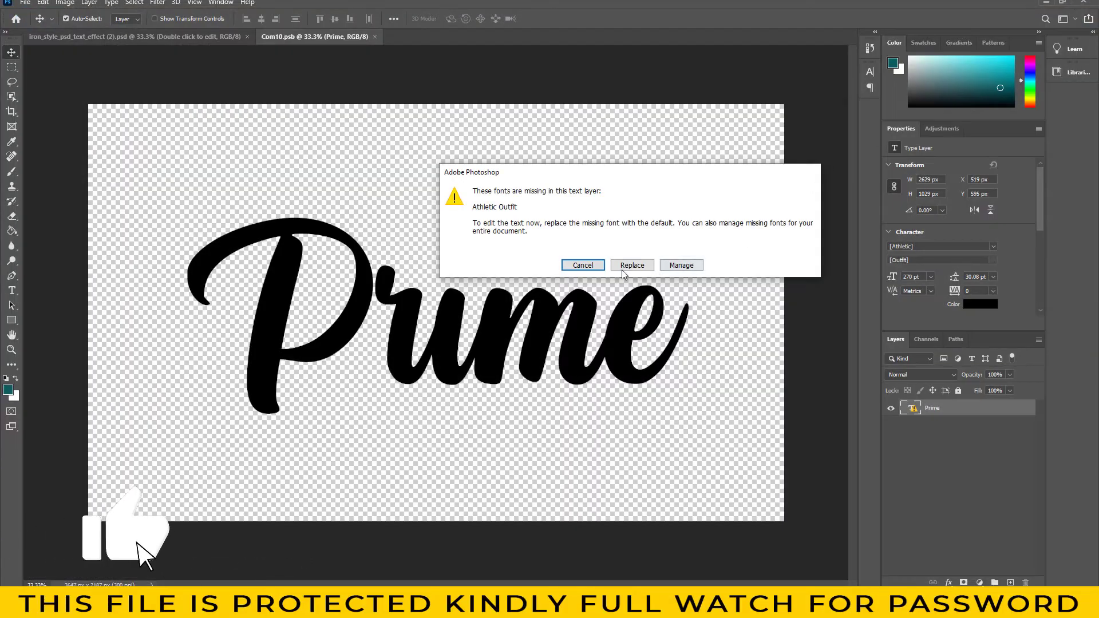
pyautogui.click(678, 267)
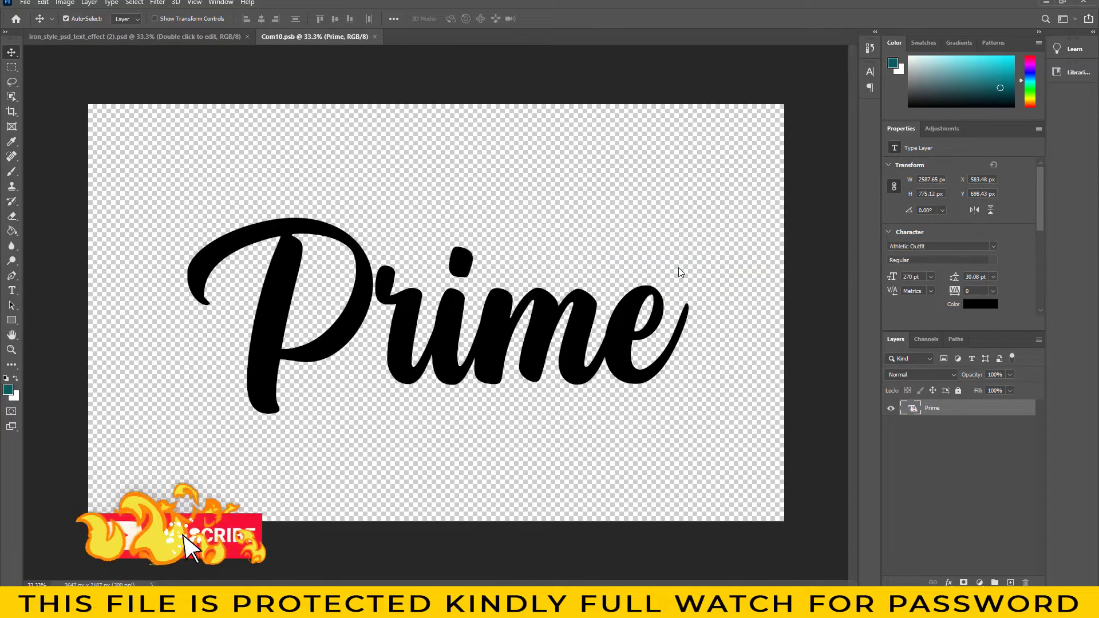
pyautogui.doubleClick(913, 409)
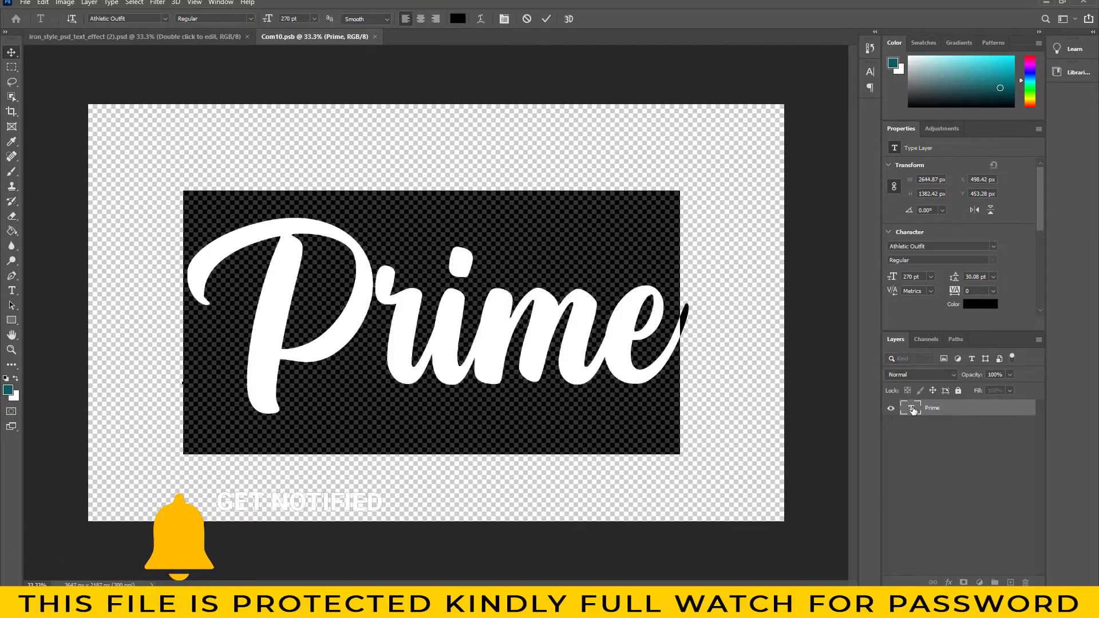
pyautogui.write('Gyantech')
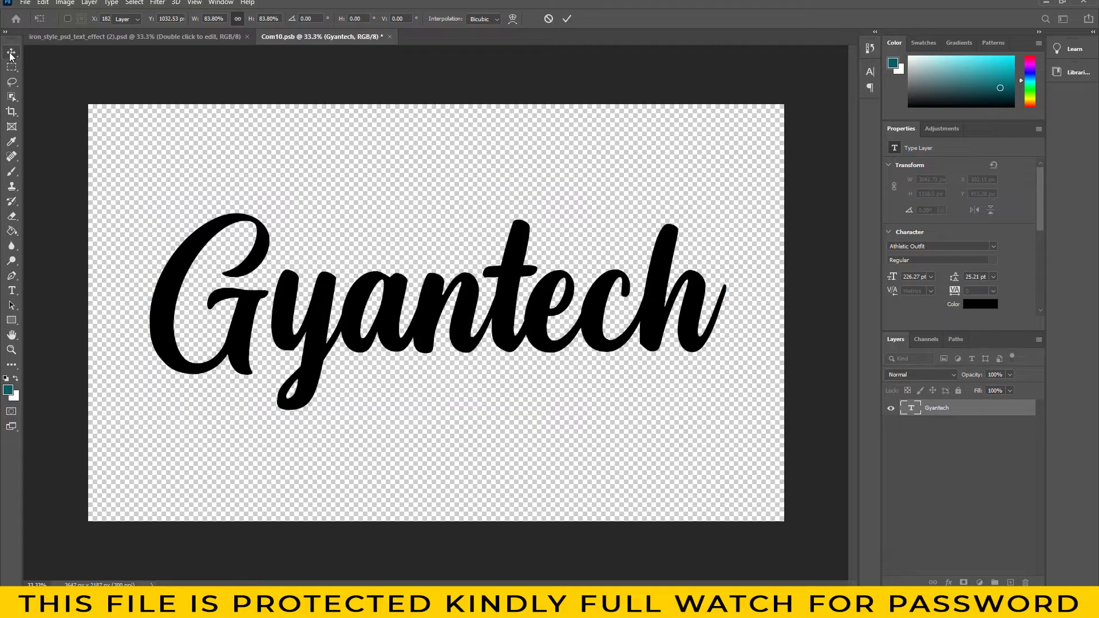
pyautogui.click(11, 52)
pyautogui.click(389, 37)
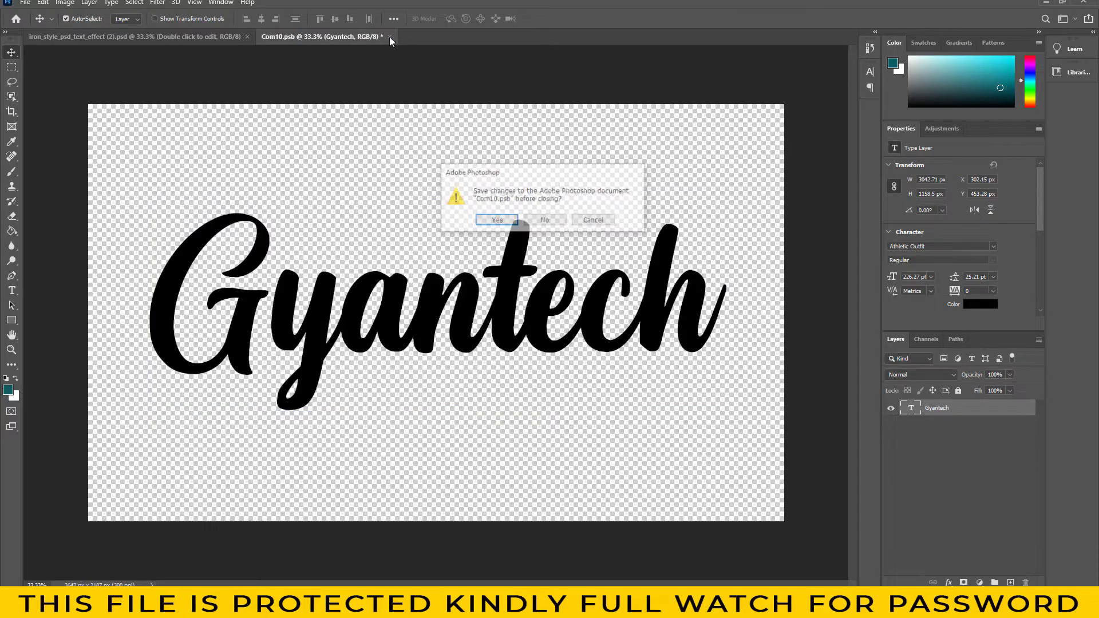
pyautogui.click(494, 221)
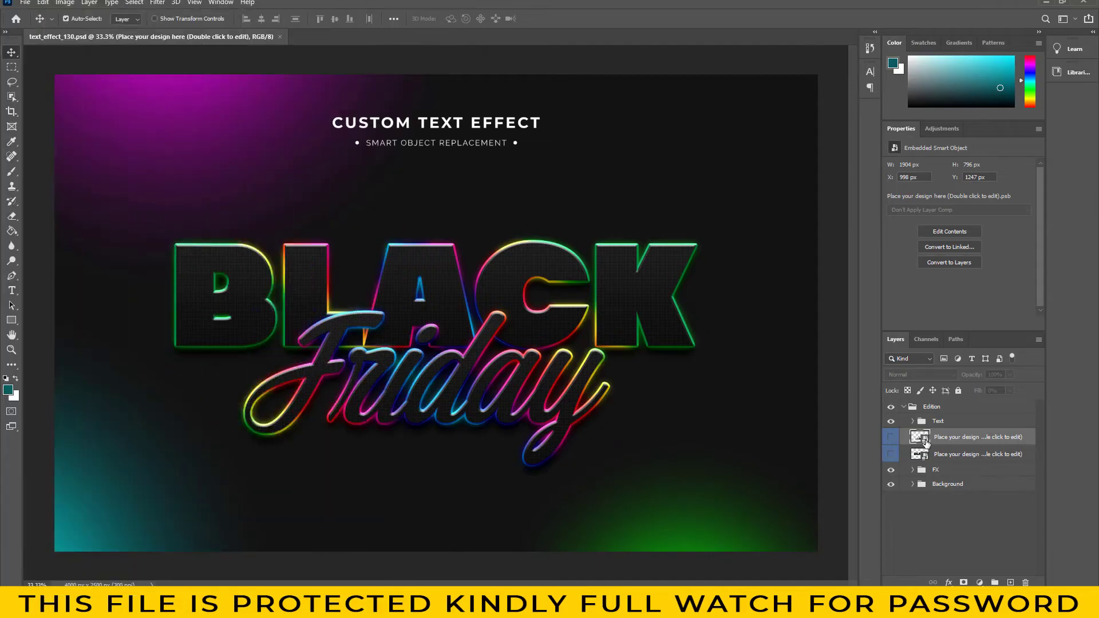
pyautogui.doubleClick(925, 441)
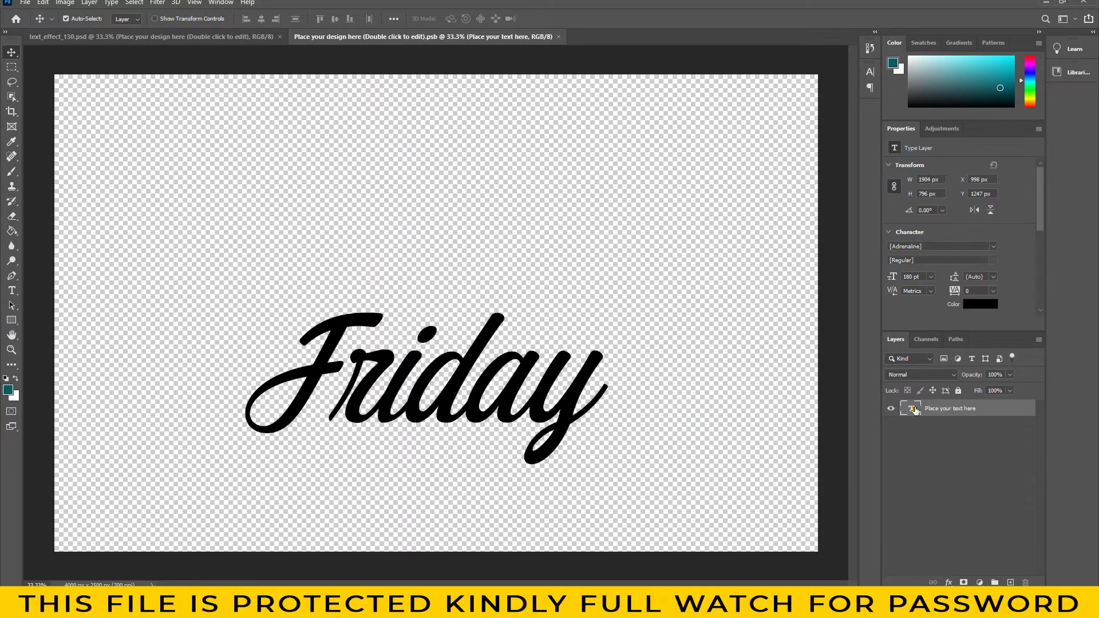
pyautogui.doubleClick(914, 411)
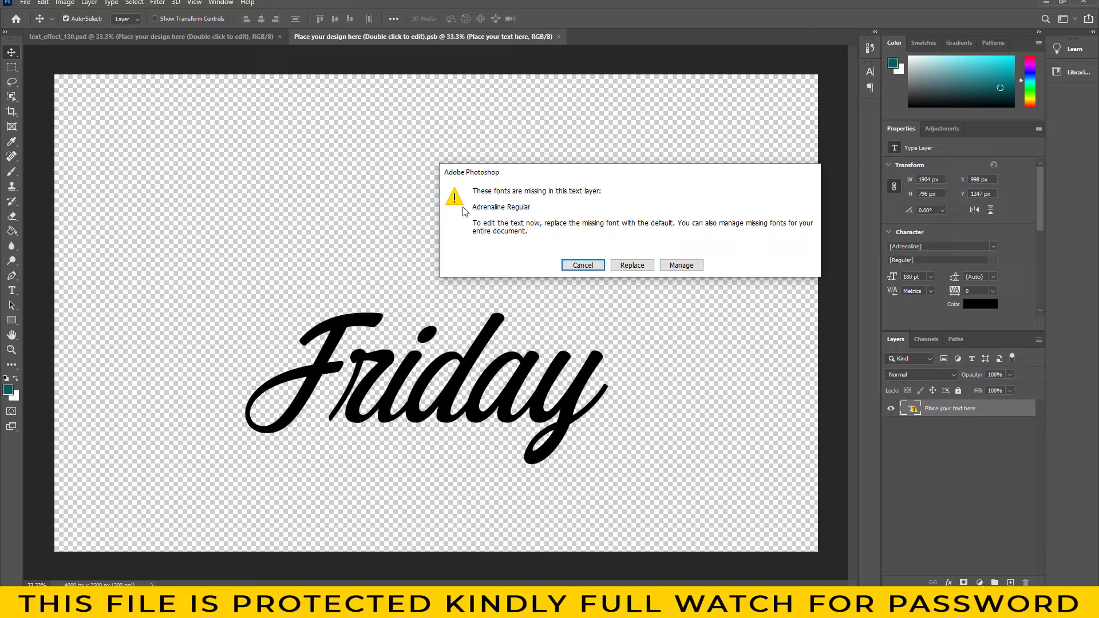
pyautogui.click(629, 267)
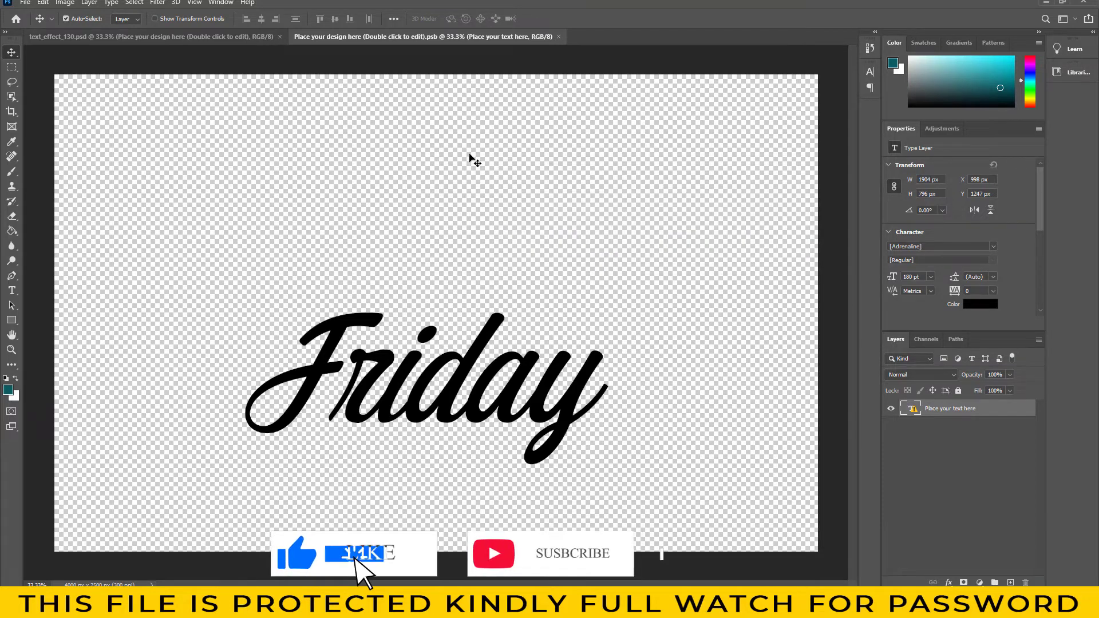
pyautogui.click(559, 37)
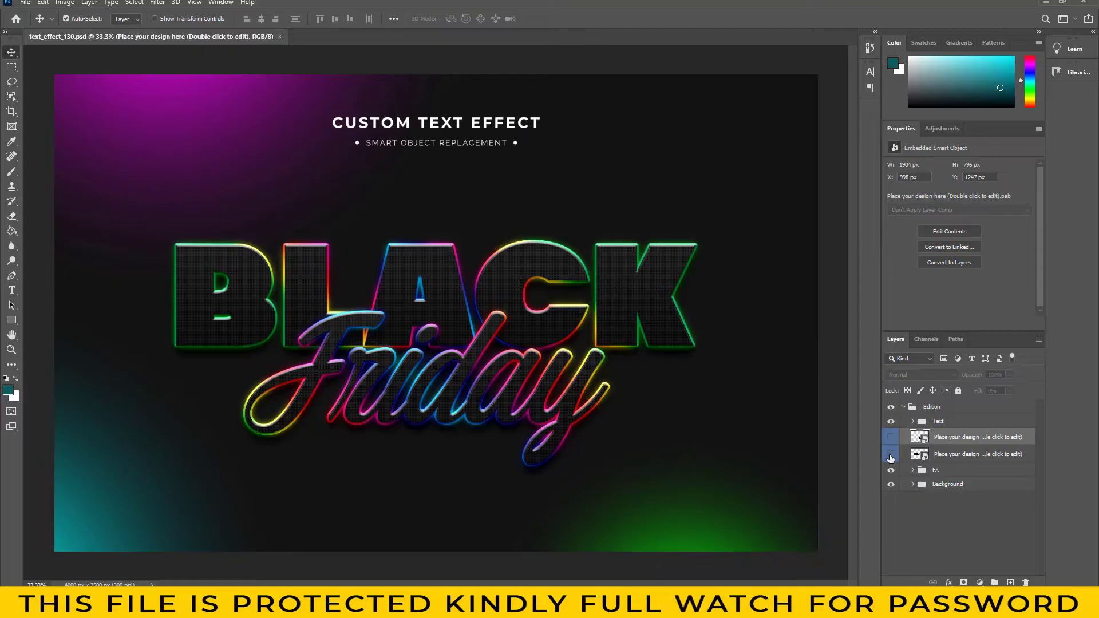
pyautogui.click(925, 456)
# Replace the missing SadyanBlack font, set the BLACK text to Perspect, and save the smart object.
pyautogui.doubleClick(920, 454)
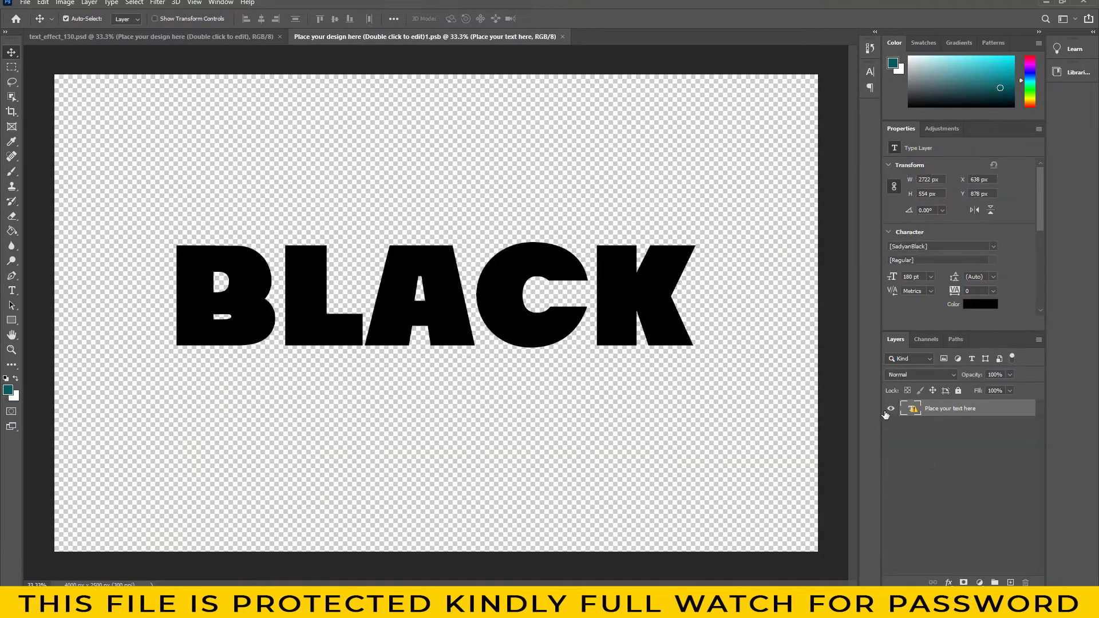
pyautogui.doubleClick(912, 408)
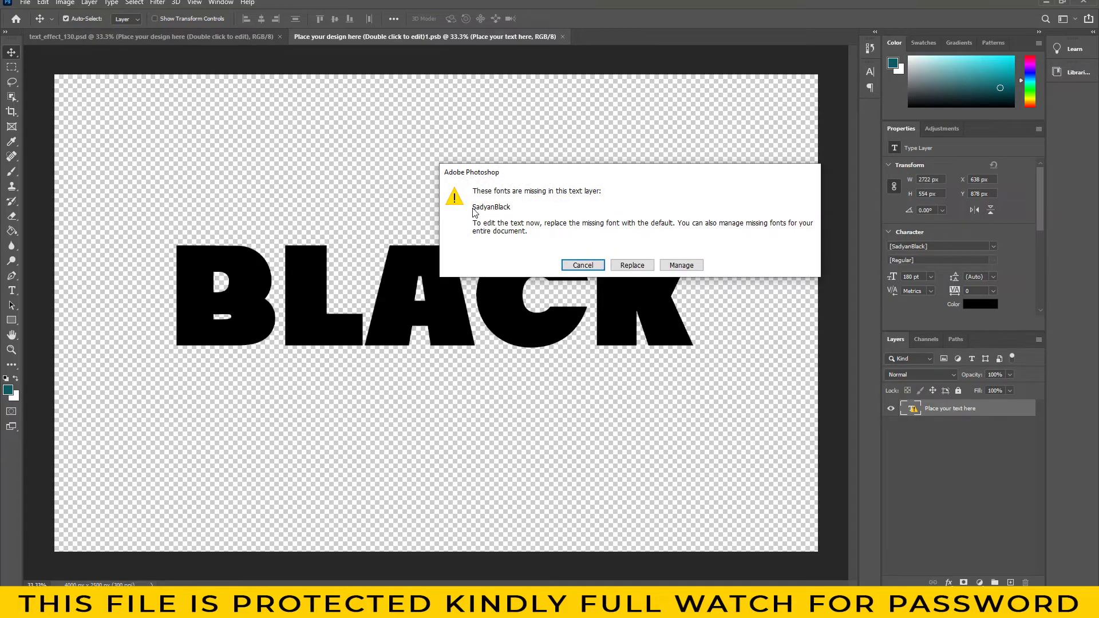
pyautogui.click(633, 265)
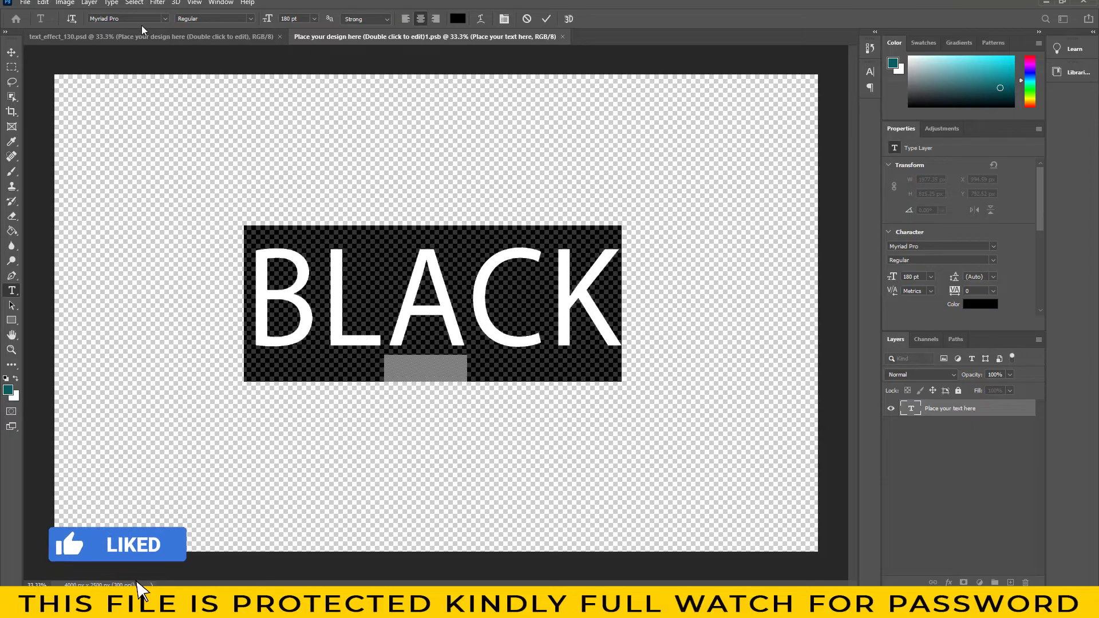
pyautogui.click(126, 19)
pyautogui.write('Perspect')
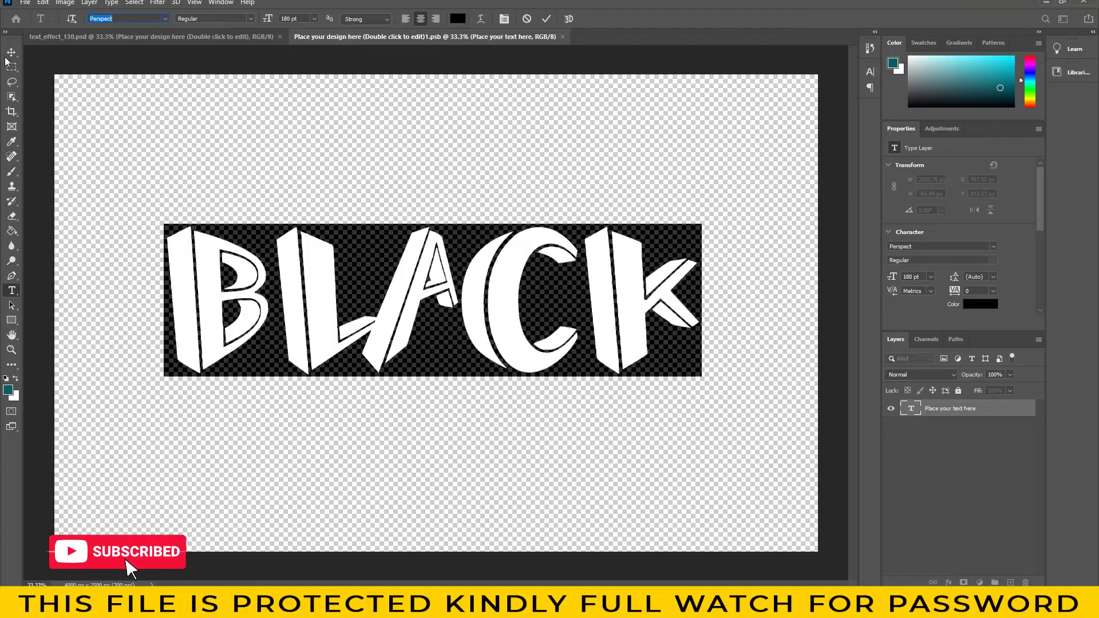
pyautogui.click(11, 52)
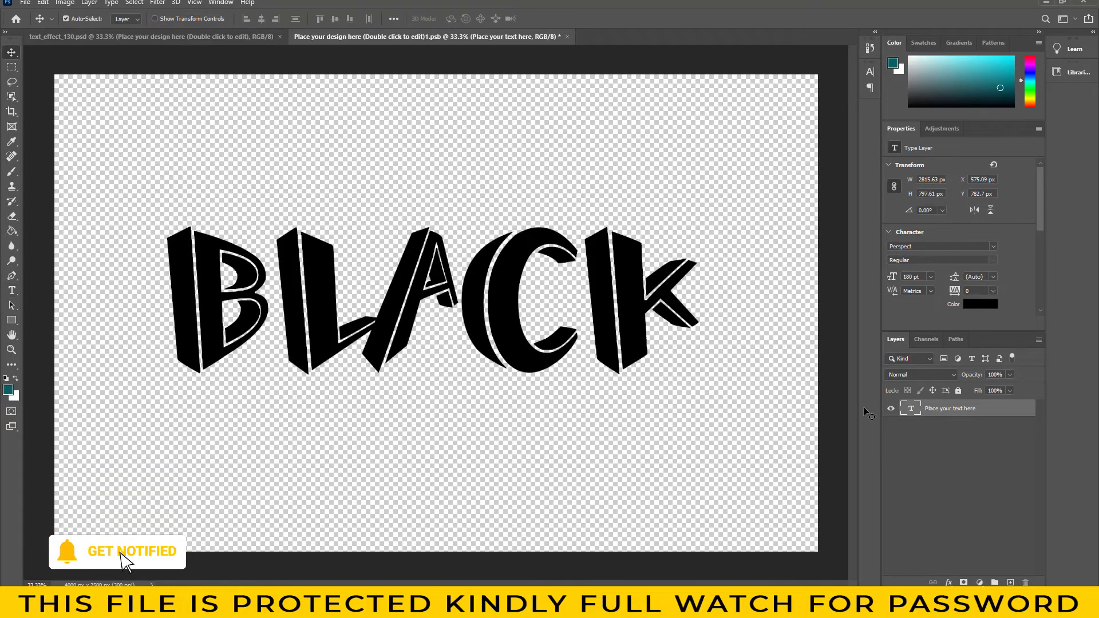
pyautogui.click(566, 37)
pyautogui.click(496, 221)
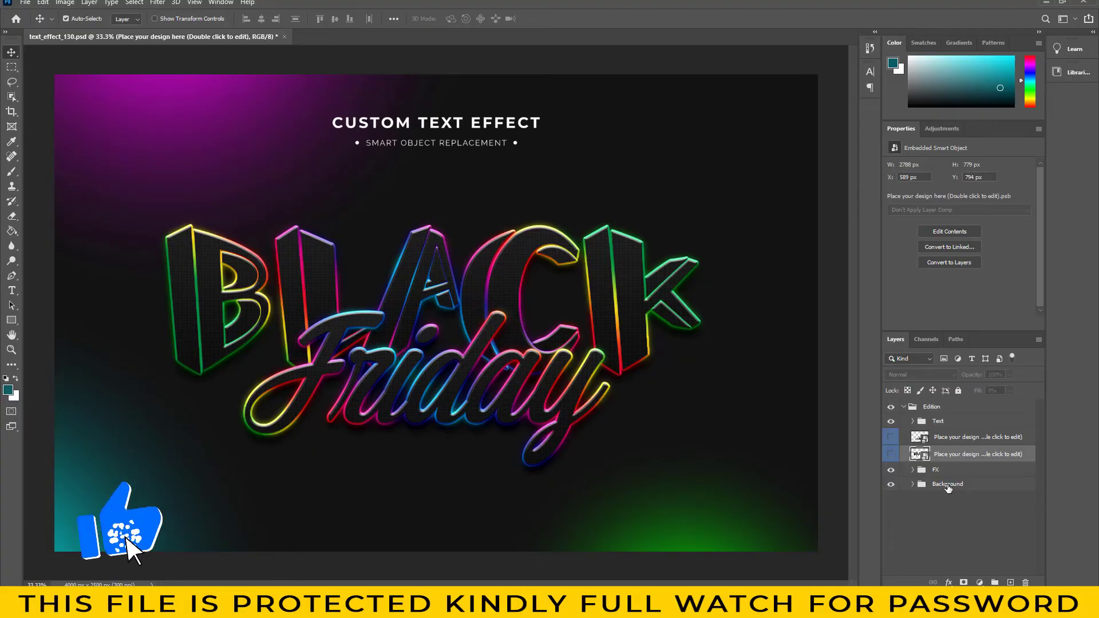
# Edit the upper Friday smart object, replacing the missing Adrenaline font, and save it back.
pyautogui.click(925, 439)
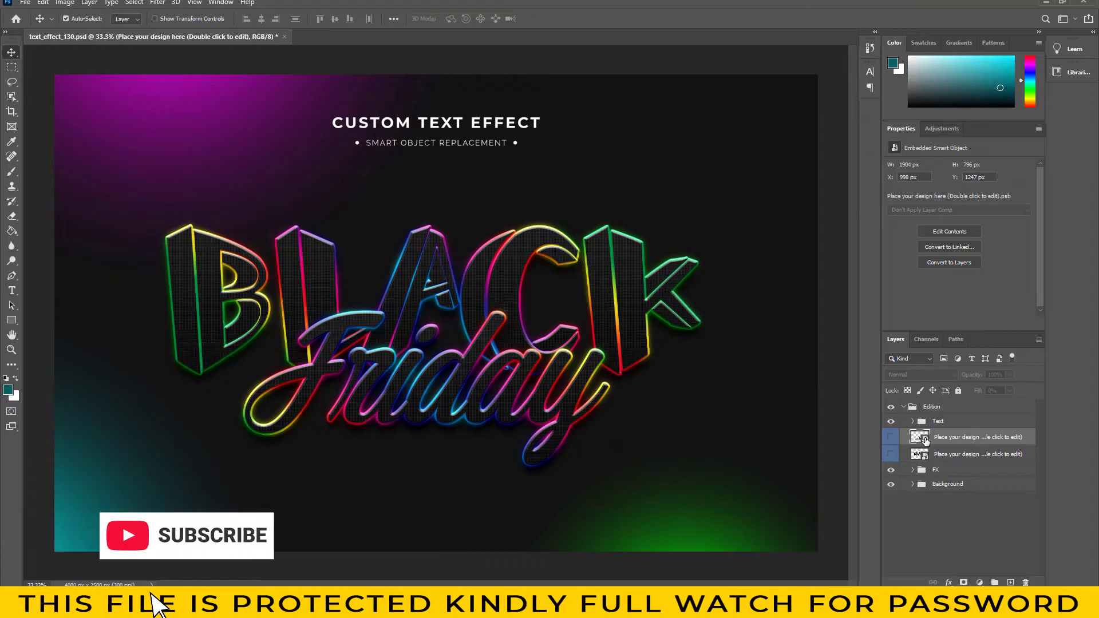
pyautogui.doubleClick(926, 438)
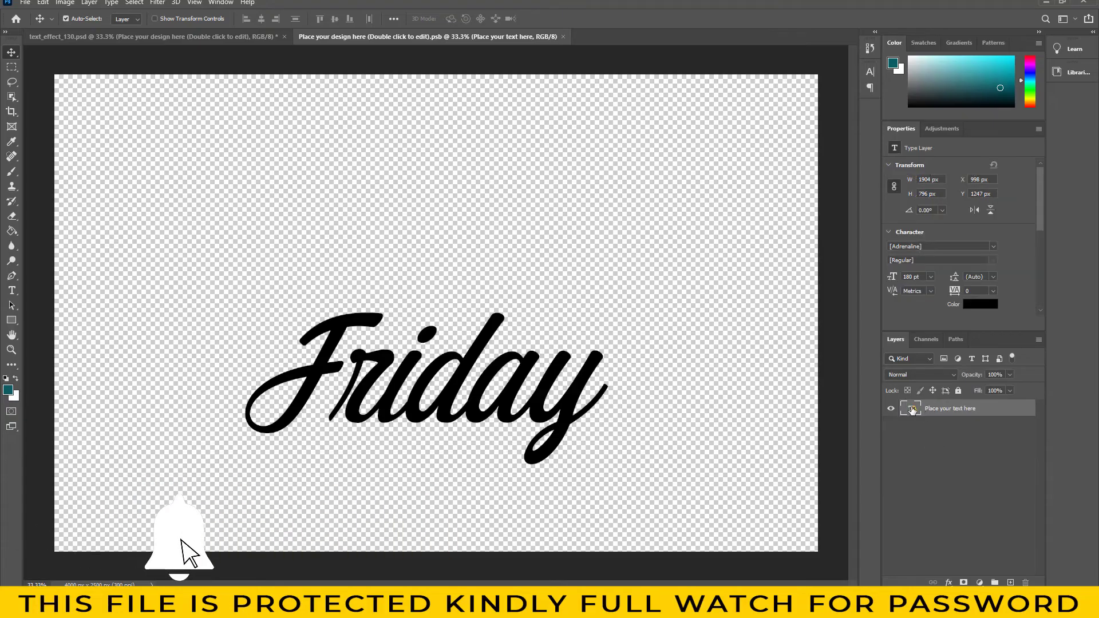
pyautogui.doubleClick(912, 410)
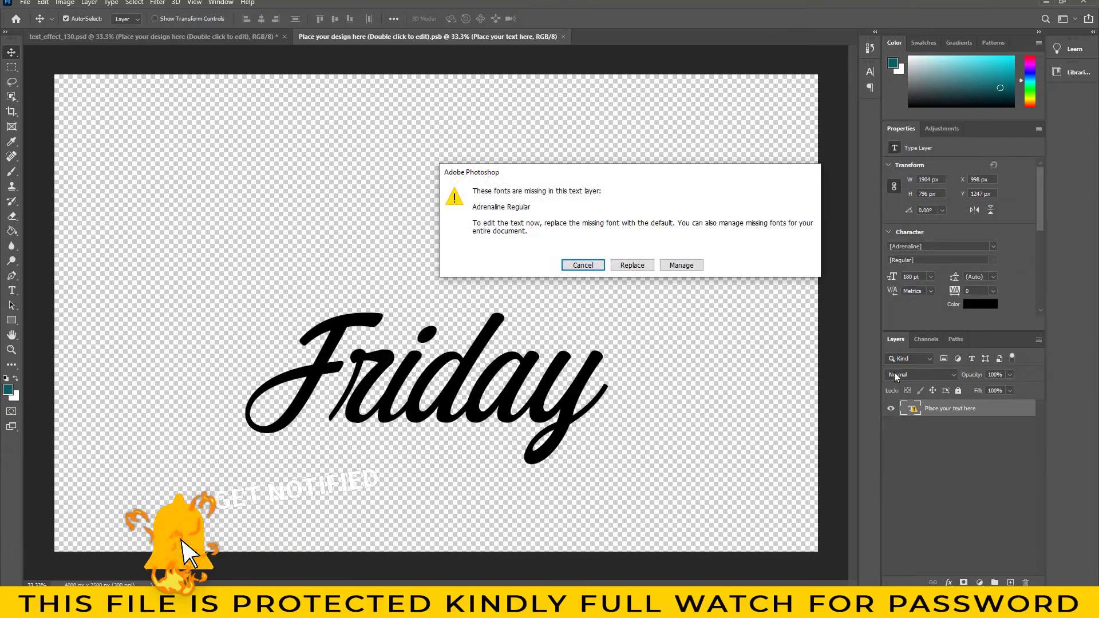
pyautogui.click(632, 265)
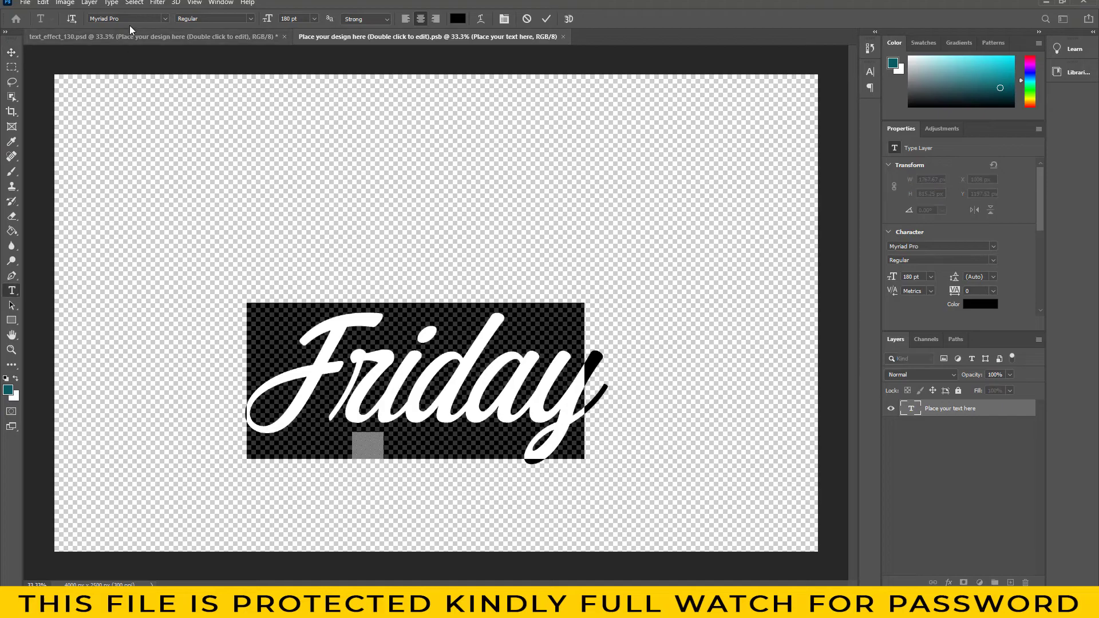
pyautogui.click(459, 36)
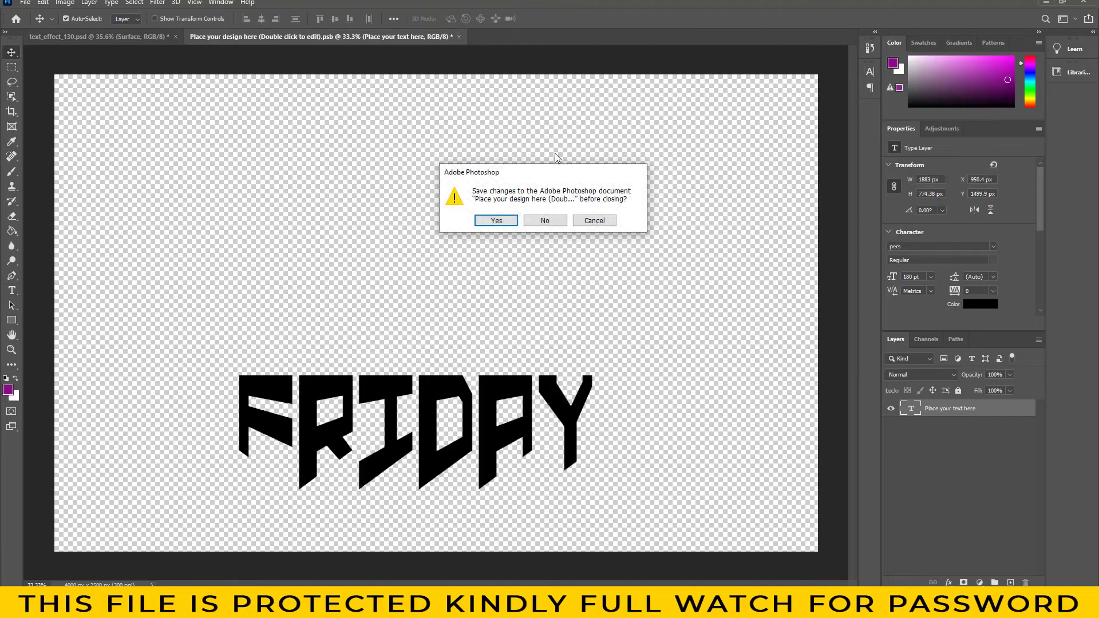
pyautogui.click(496, 221)
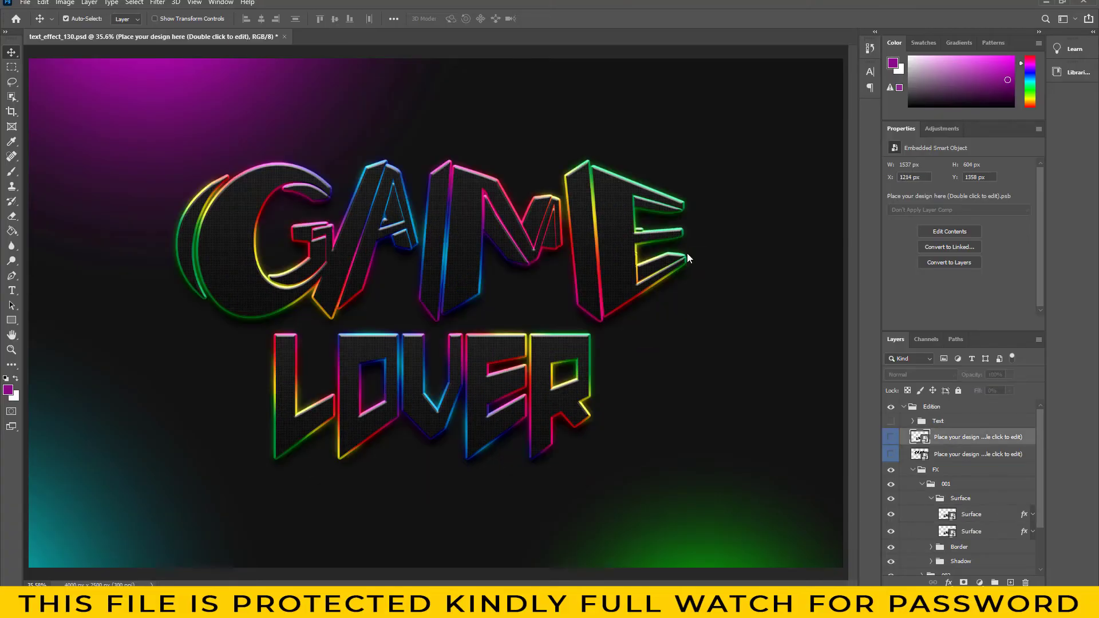
pyautogui.click(11, 350)
pyautogui.rightClick(188, 125)
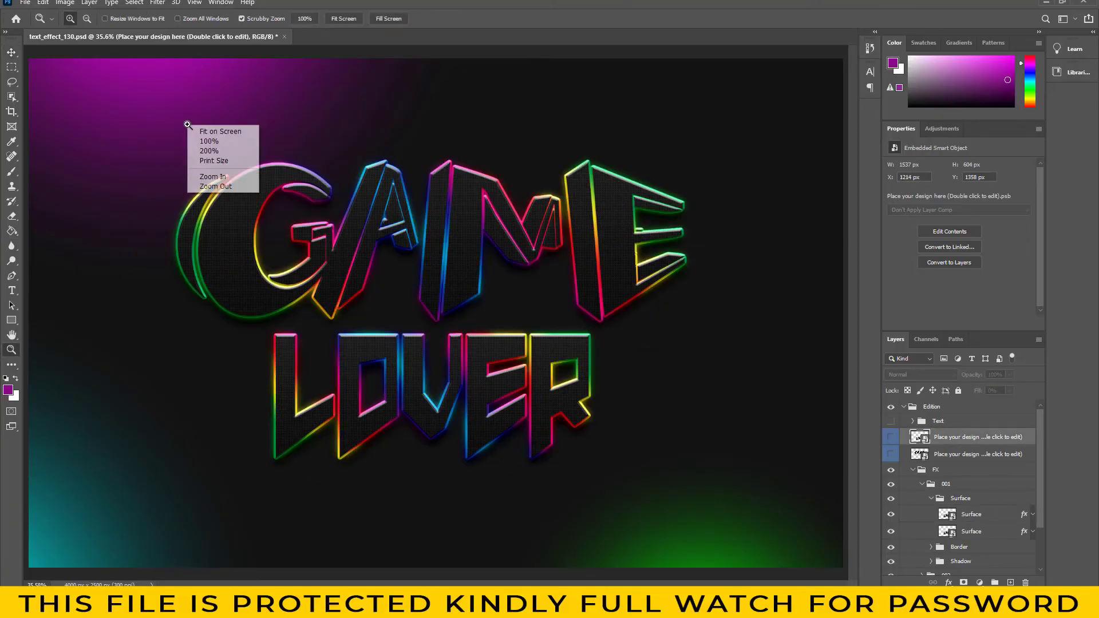
pyautogui.click(220, 186)
pyautogui.moveTo(431, 144); pyautogui.dragTo(584, 185)
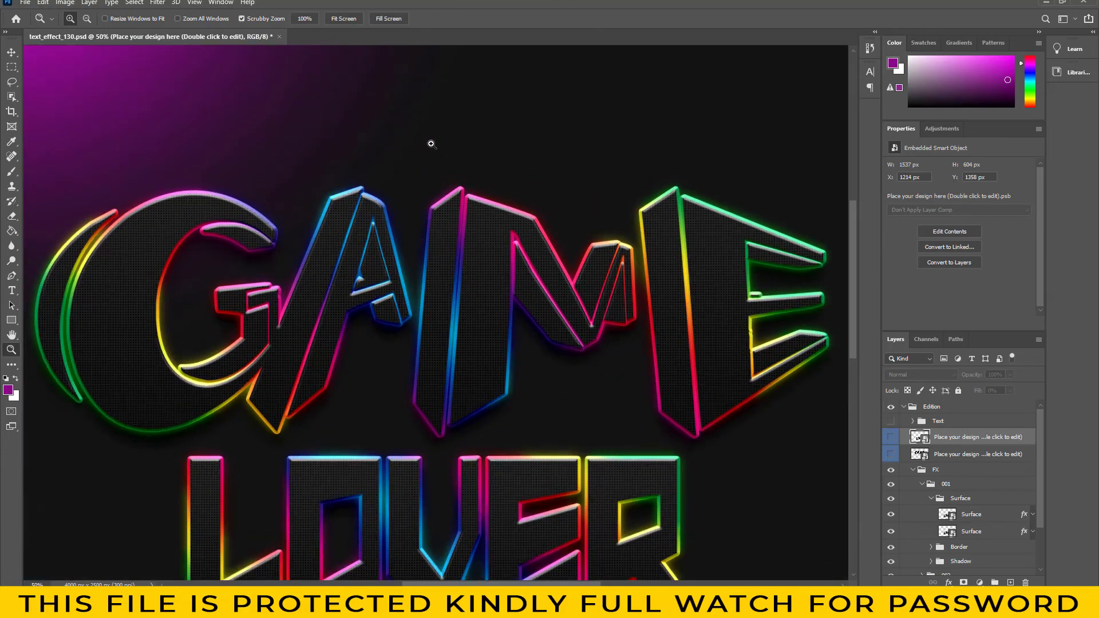
pyautogui.scroll(-1, 583, 185)
pyautogui.scroll(-1, 602, 196)
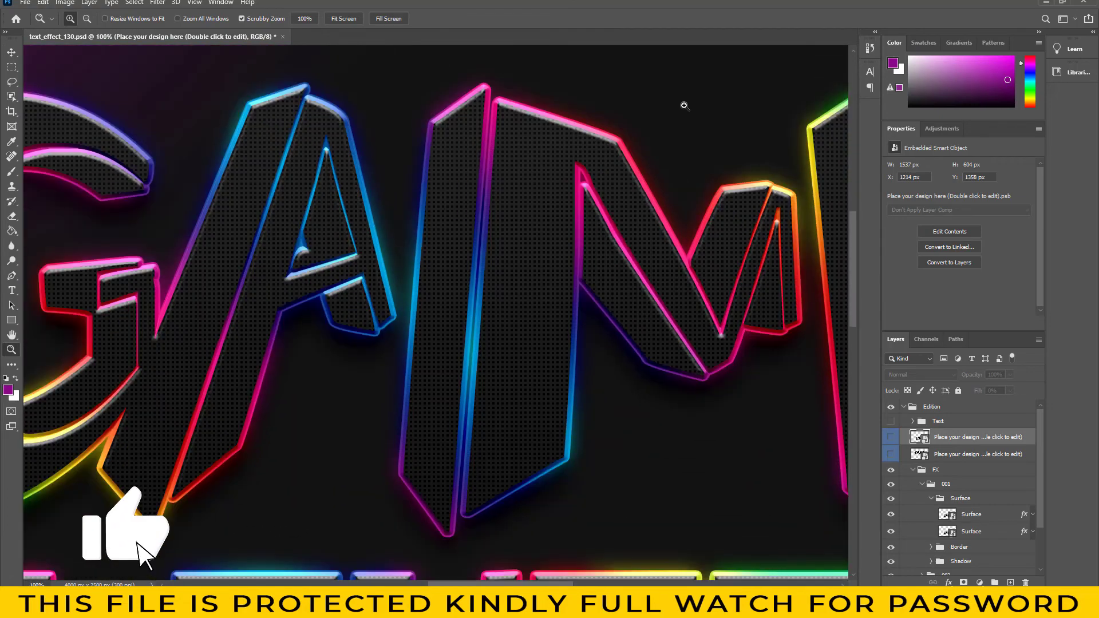
pyautogui.rightClick(685, 107)
pyautogui.click(723, 113)
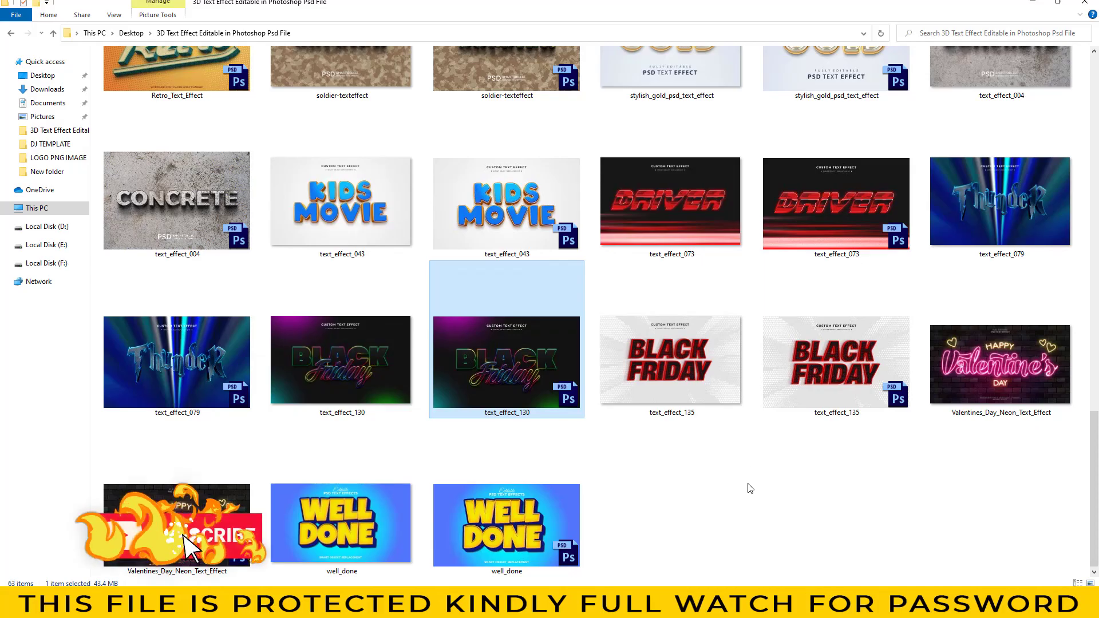
# Scroll the effects folder back up to the first thumbnails, 327 through LAVA.
pyautogui.scroll(10, 750, 487)
pyautogui.scroll(5, 749, 488)
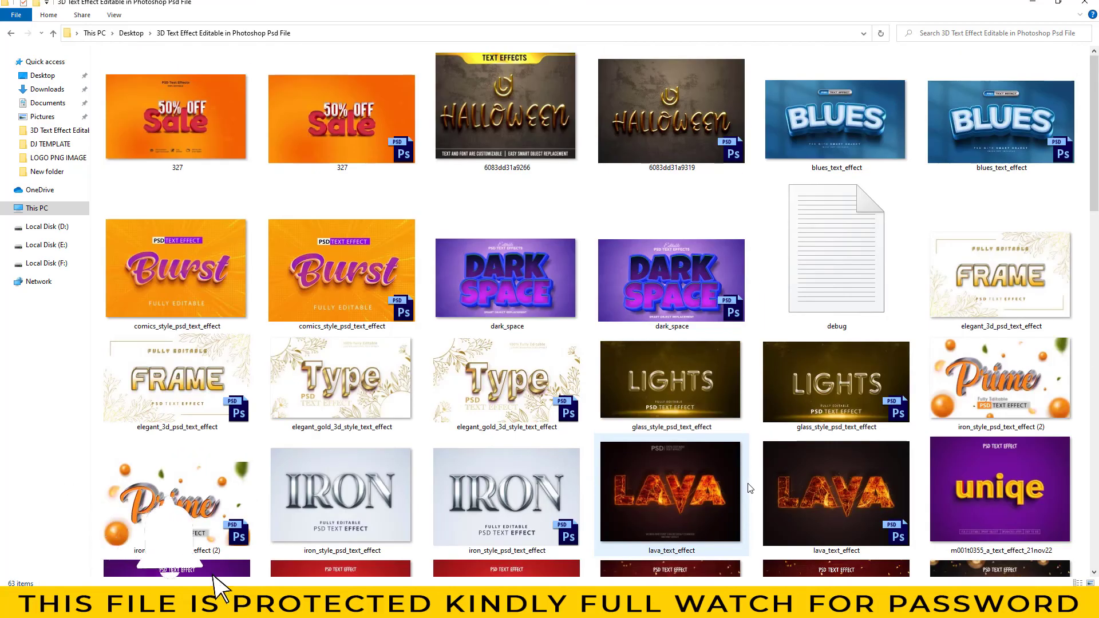